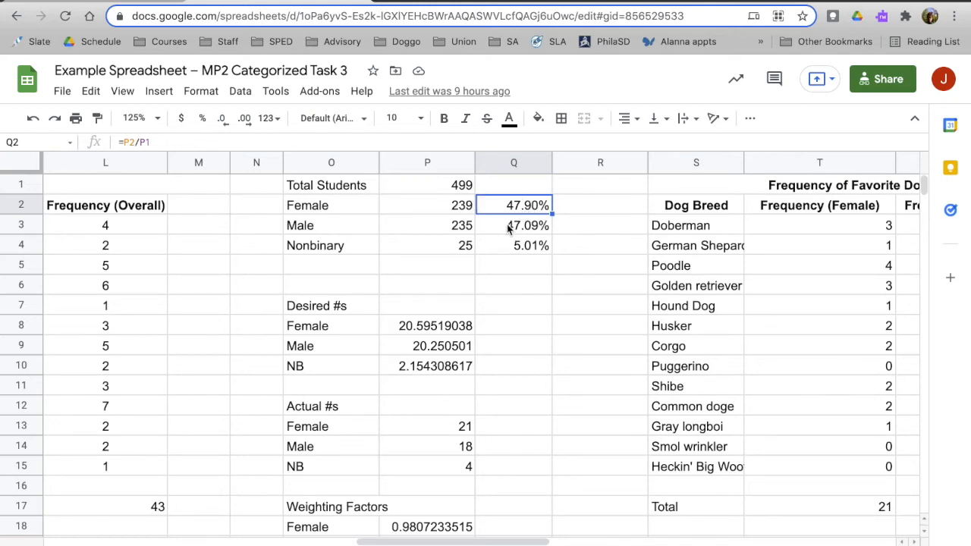
Review the Female, Male and Nonbinary student counts in P2:P4.
left_click(462, 215)
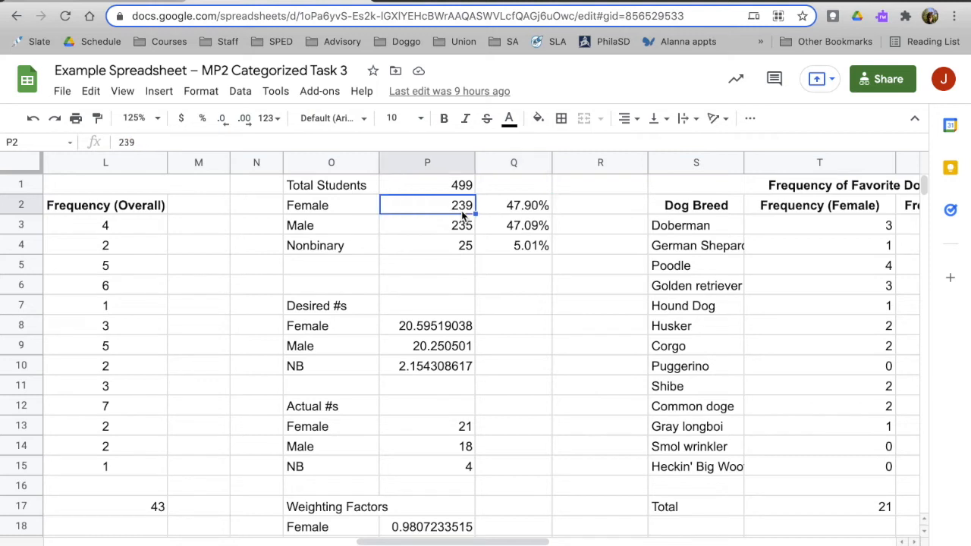
key("Down")
key("Up")
key("Down")
key("Down")
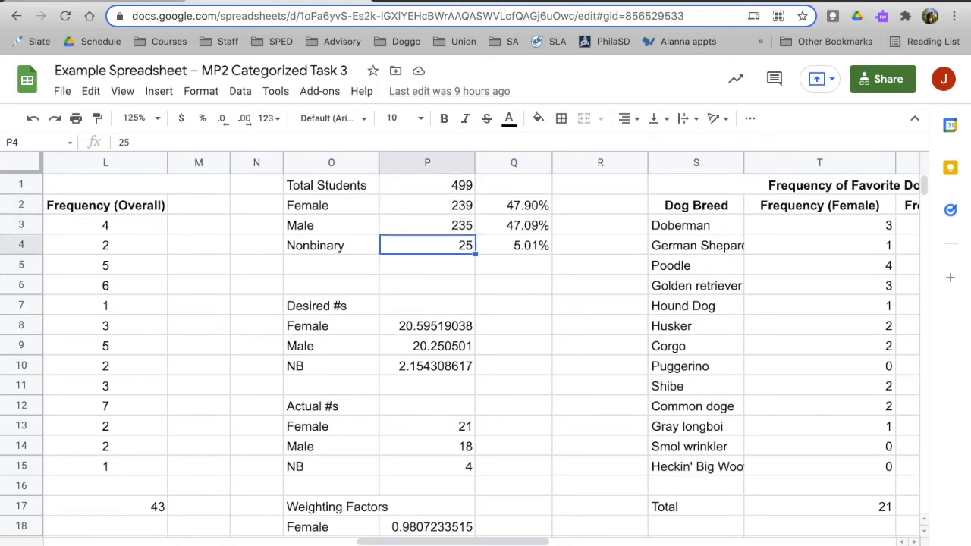
key("Up")
key("Up")
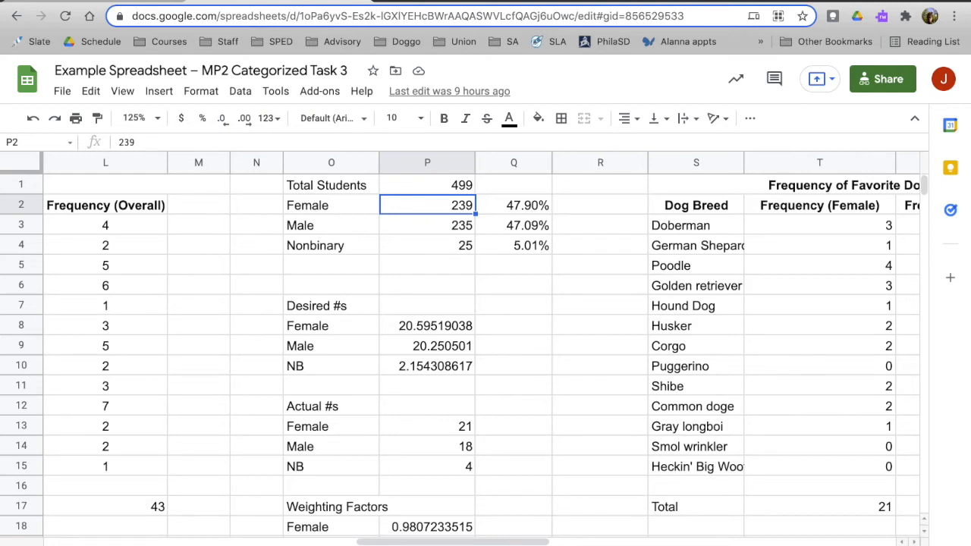
key("Down")
key("Up")
key("Down")
key("Up")
left_click(436, 254)
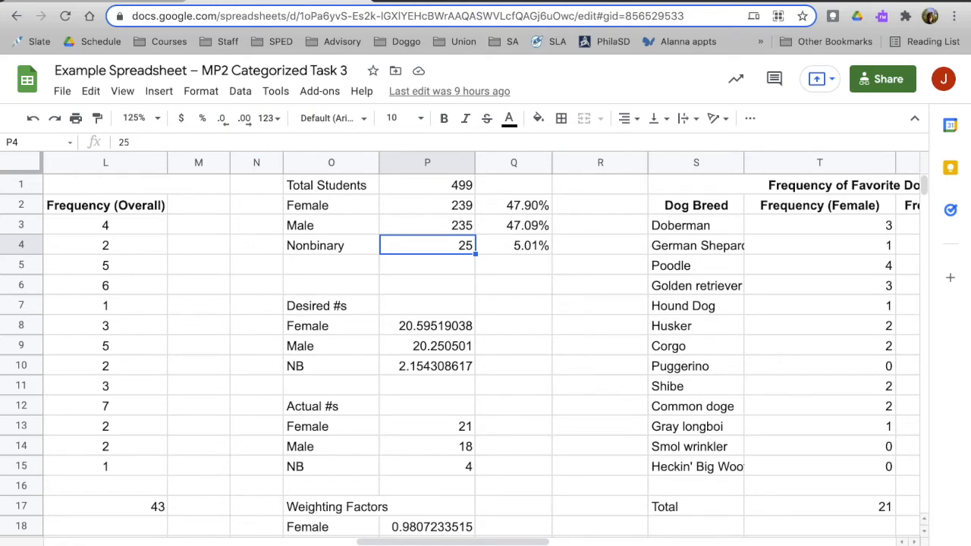
Examine the formulas in Q2:Q4 that give each gender's share of the total students.
key("Right")
key("Up")
key("Up")
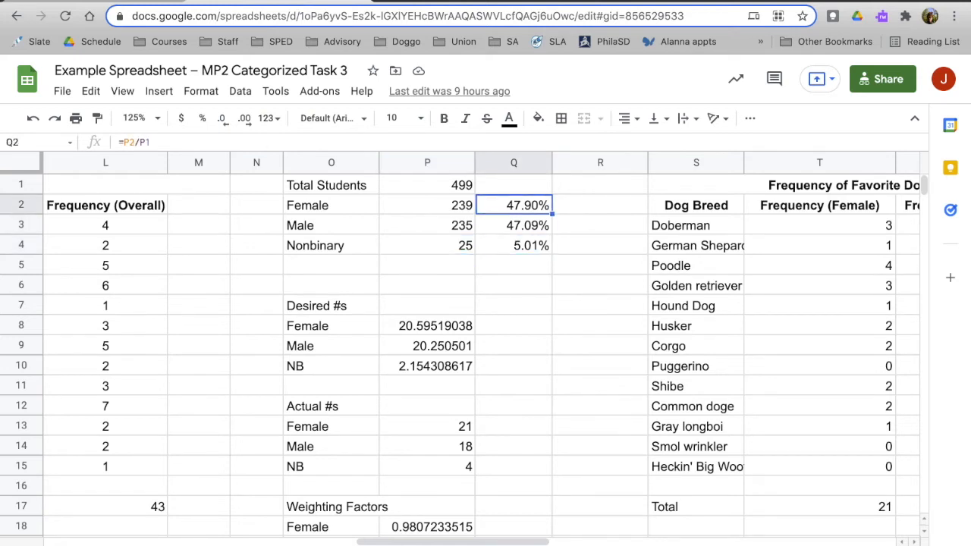
key("Left")
key("Left")
key("Right")
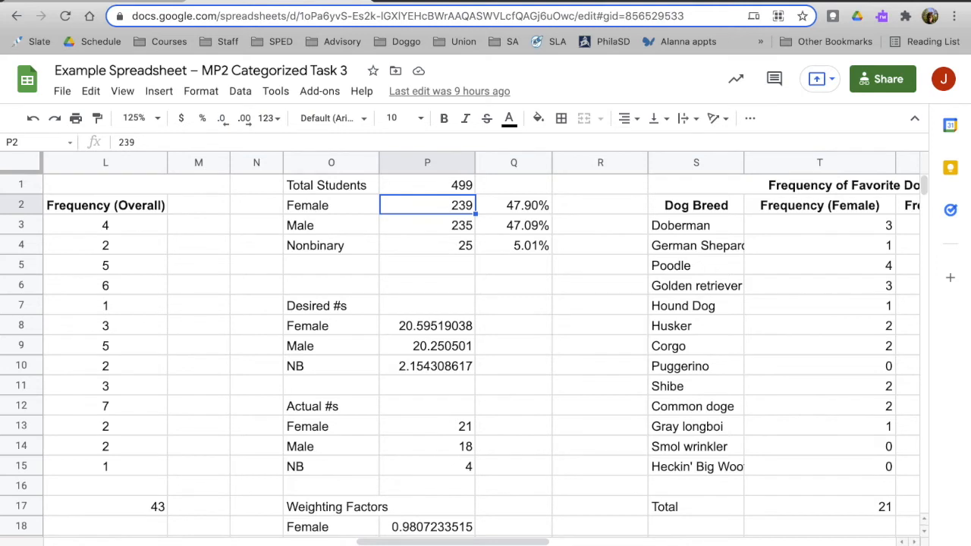
key("Down")
key("Right")
key("Up")
key("Down")
key("Down")
key("Up")
key("Up")
key("Down")
key("Down")
key("Up")
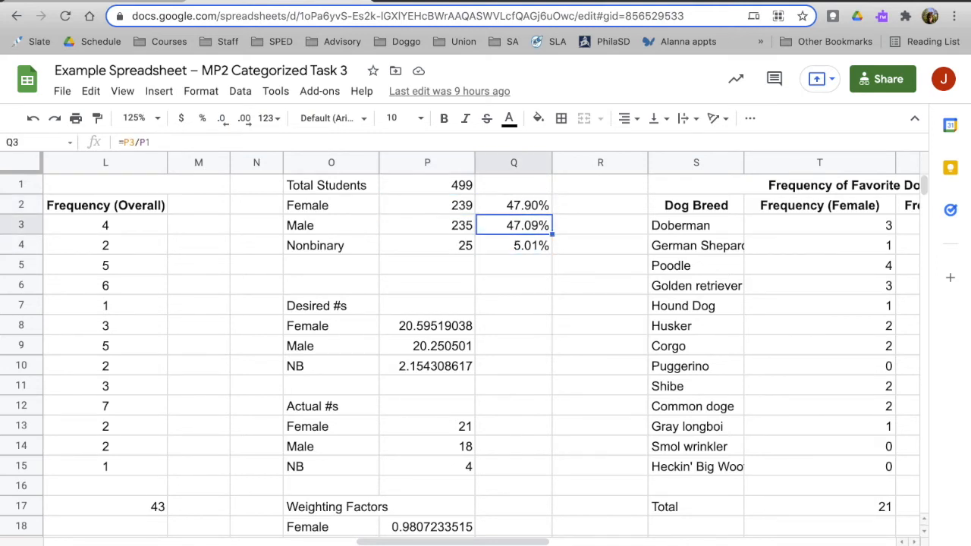
key("Up")
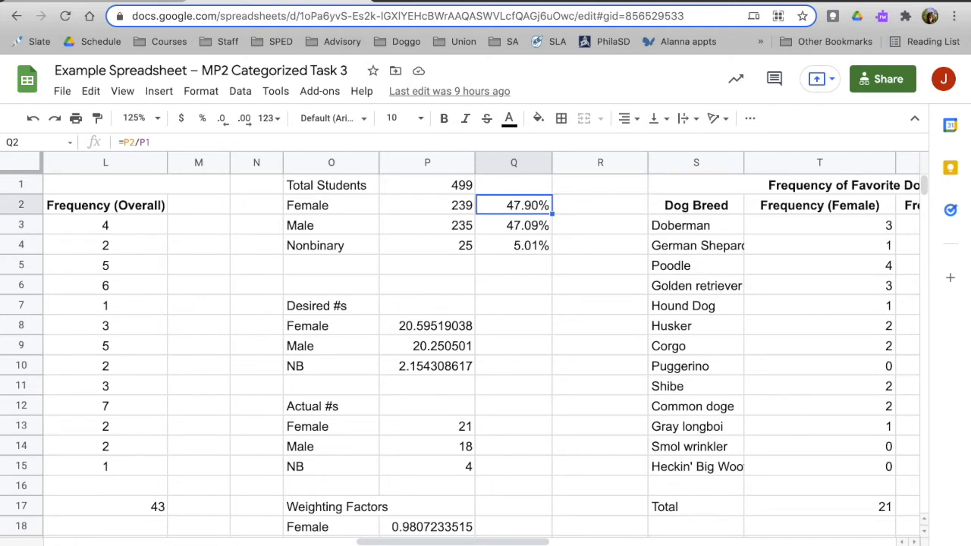
key("Down")
key("Down")
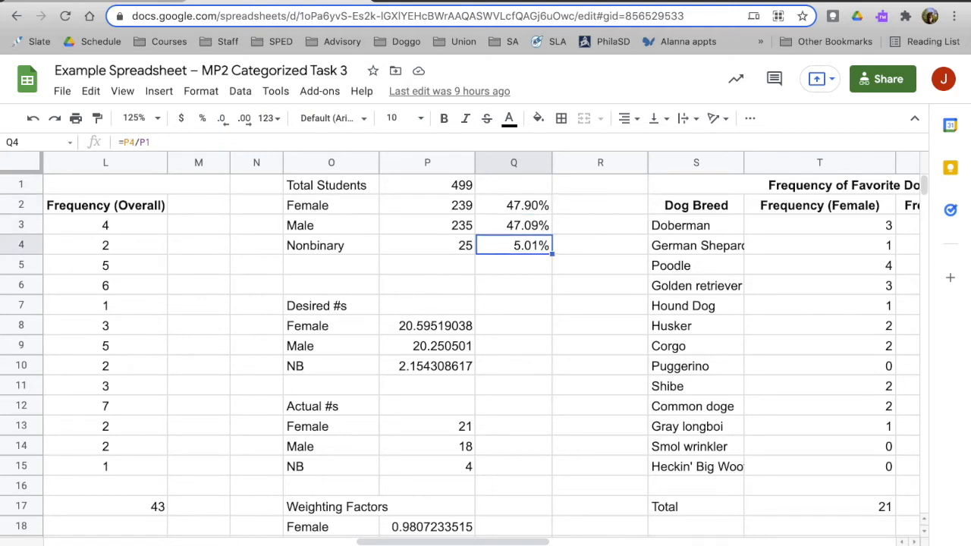
key("Up")
key("Up")
key("Down")
key("Down")
key("Down")
key("Up")
key("Up")
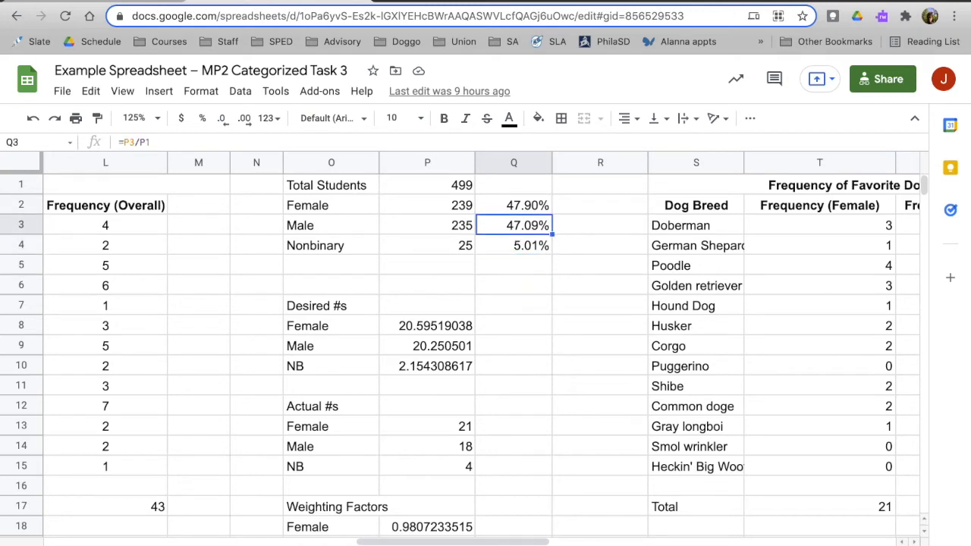
key("Up")
key("Down")
key("Down")
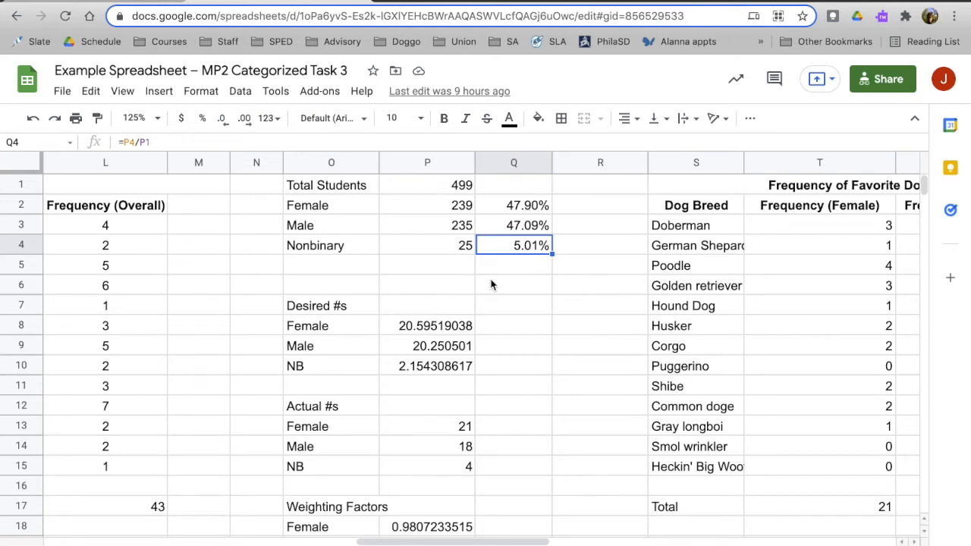
Clear the Female, Male and NB values under Desired #s in P8:P10.
left_click(439, 324)
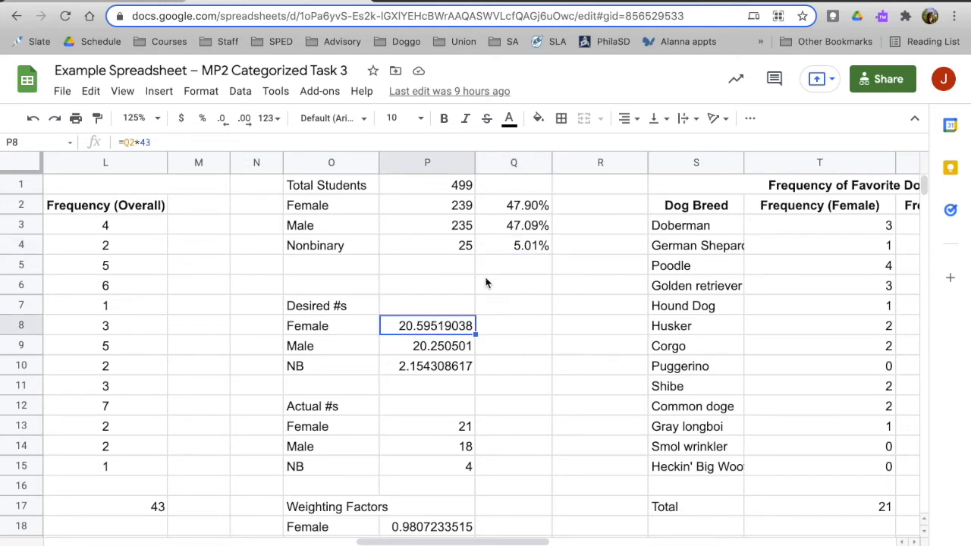
left_click(342, 325)
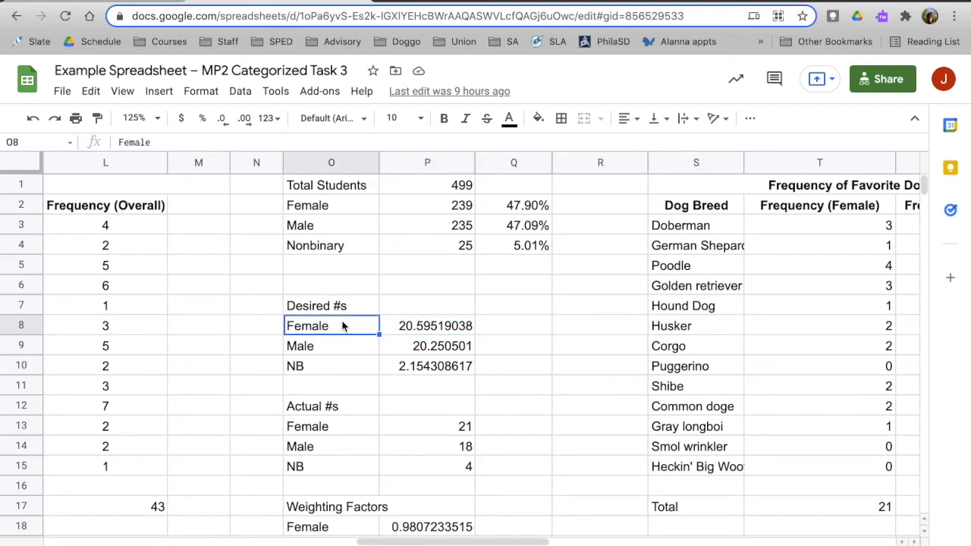
key("Right")
key("Right")
key("Left")
key("Left")
left_click(455, 326)
key("Delete")
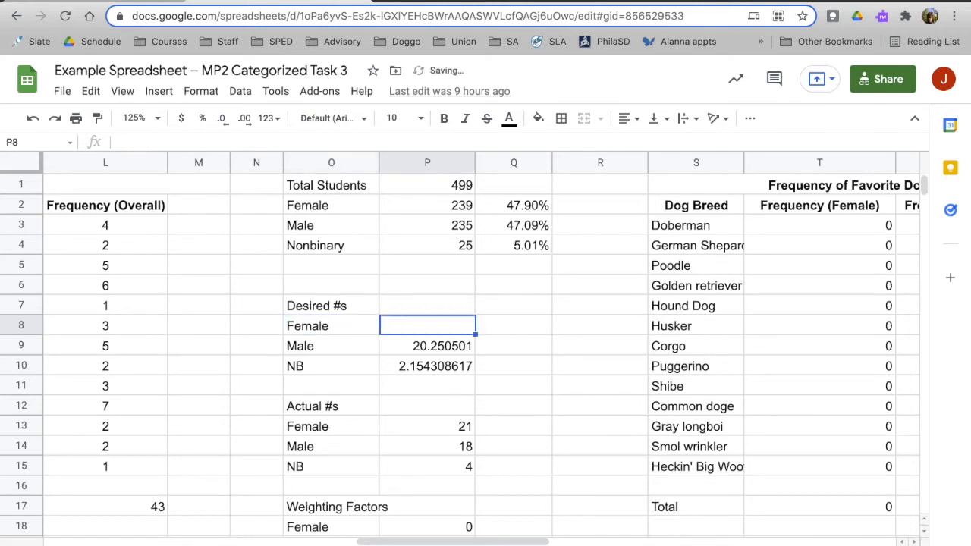
left_click(425, 347)
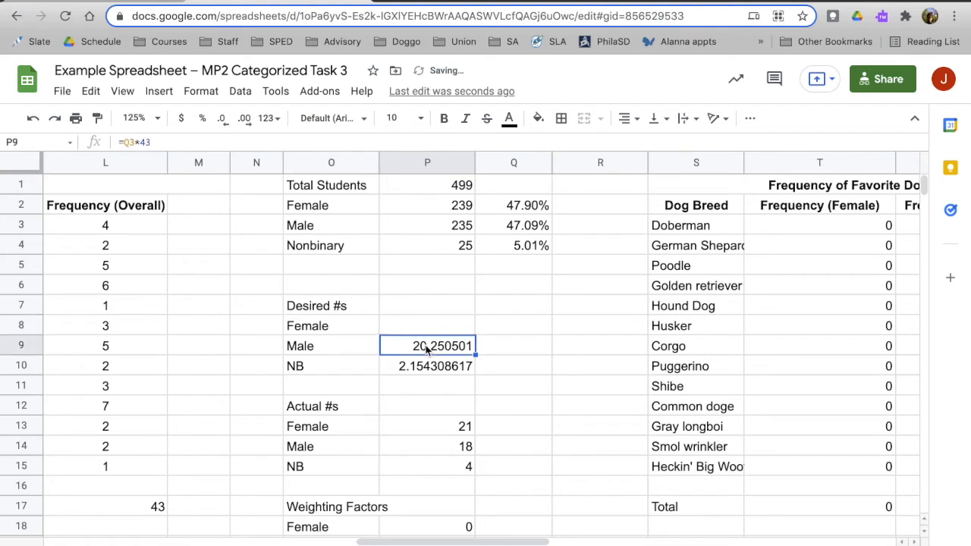
key("Delete")
key("Down")
key("Delete")
key("Up")
key("Up")
key("Up")
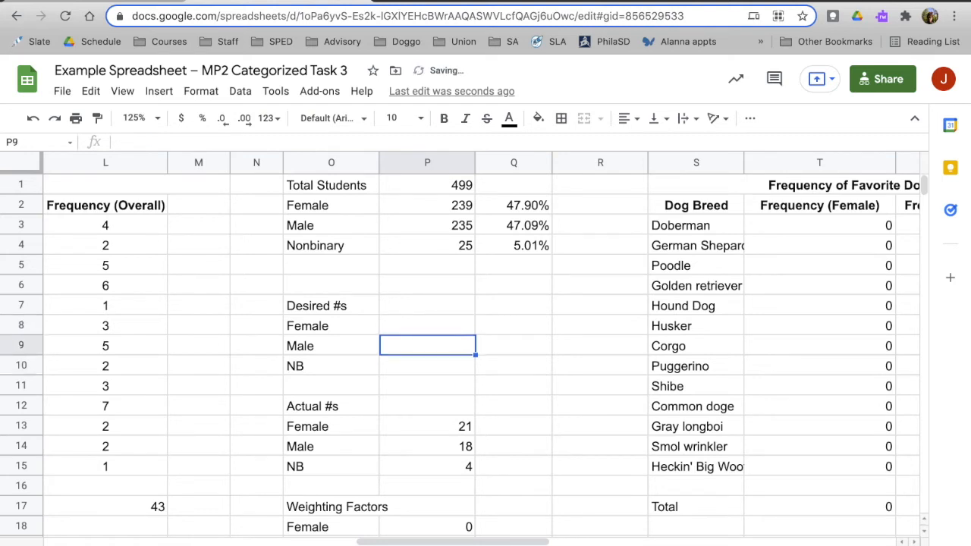
Label the percentage column by entering "Design Weight" in cell Q1.
left_click(520, 213)
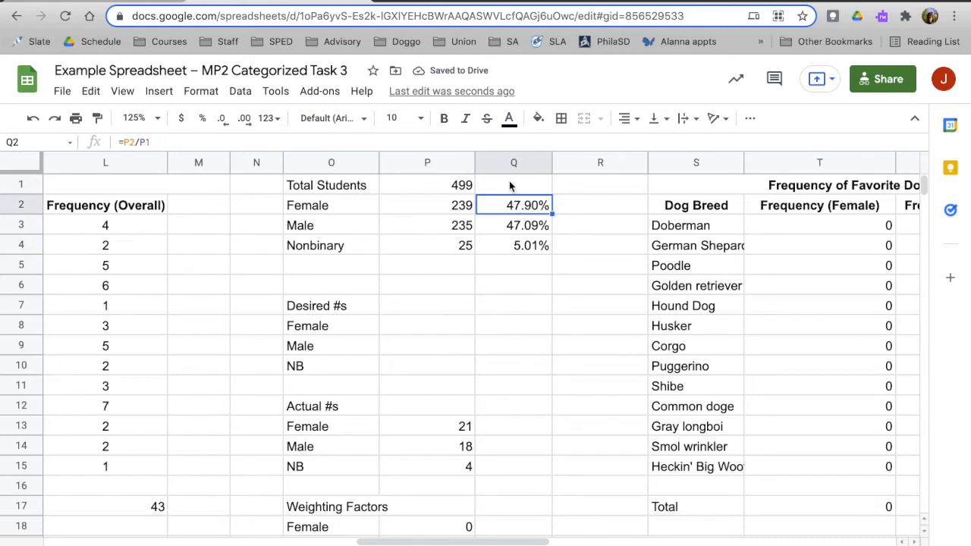
left_click(509, 186)
type("Design ")
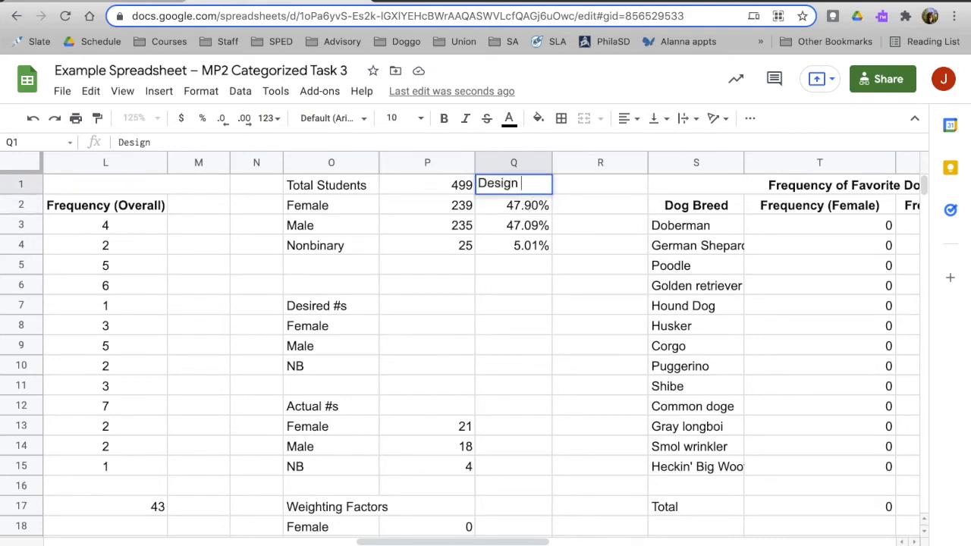
type("Weight")
key("Return")
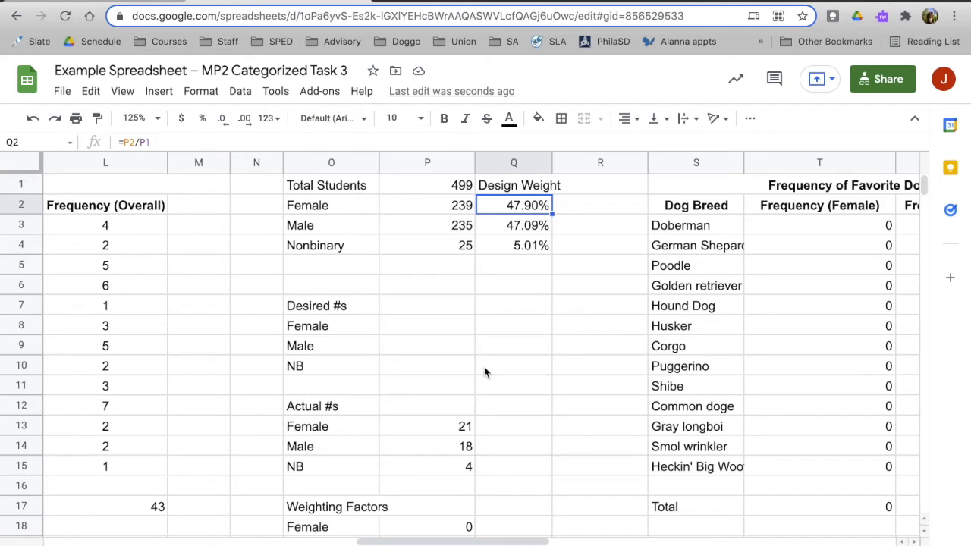
Examine the Frequency (Overall) column and its total in the unweighted dog breed table.
scroll(484, 367, "left", 10)
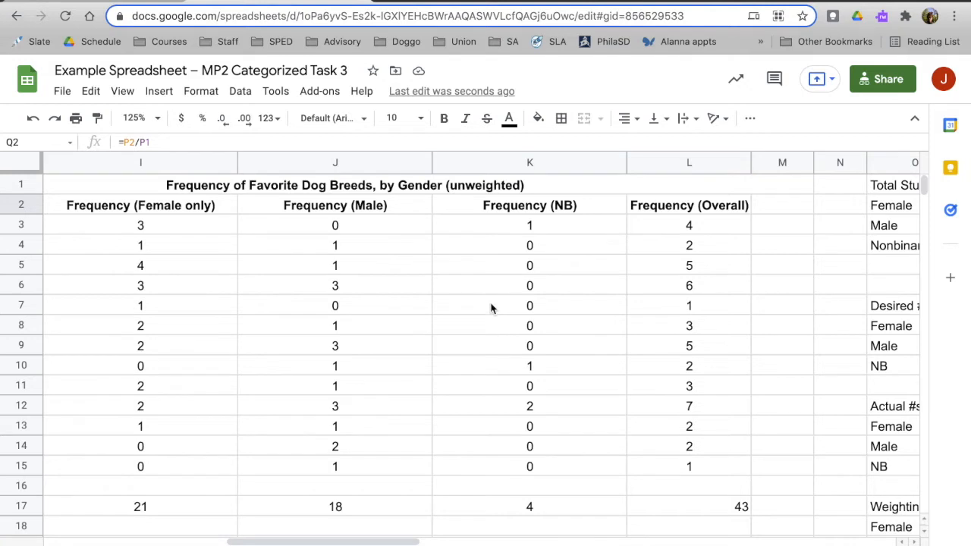
scroll(491, 308, "left", 2)
scroll(491, 307, "right", 2)
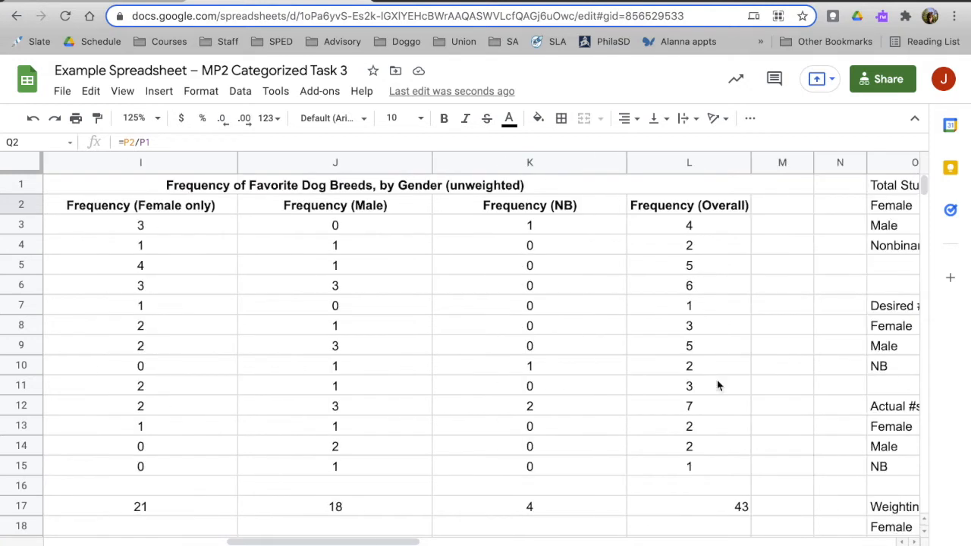
left_click(727, 506)
scroll(727, 505, "left", 2)
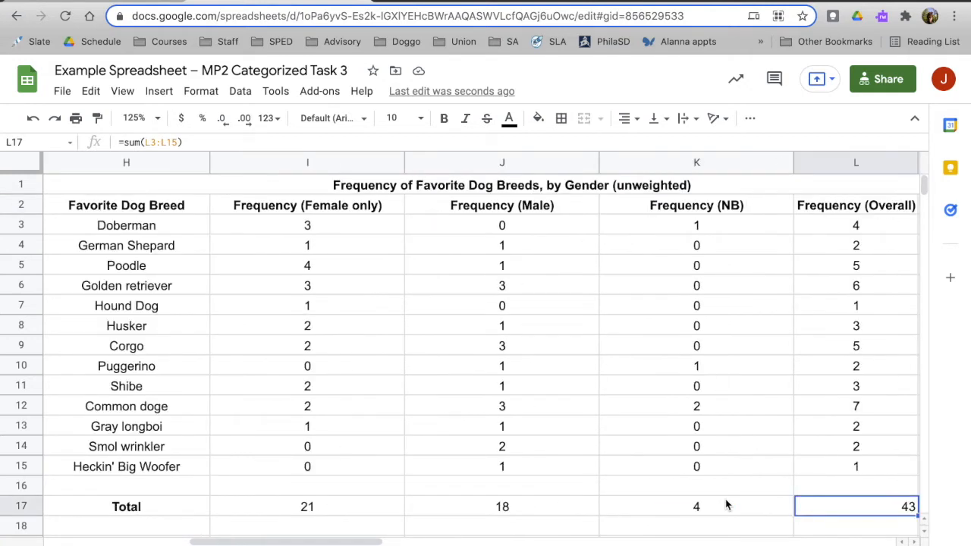
double_click(852, 504)
left_click(897, 471)
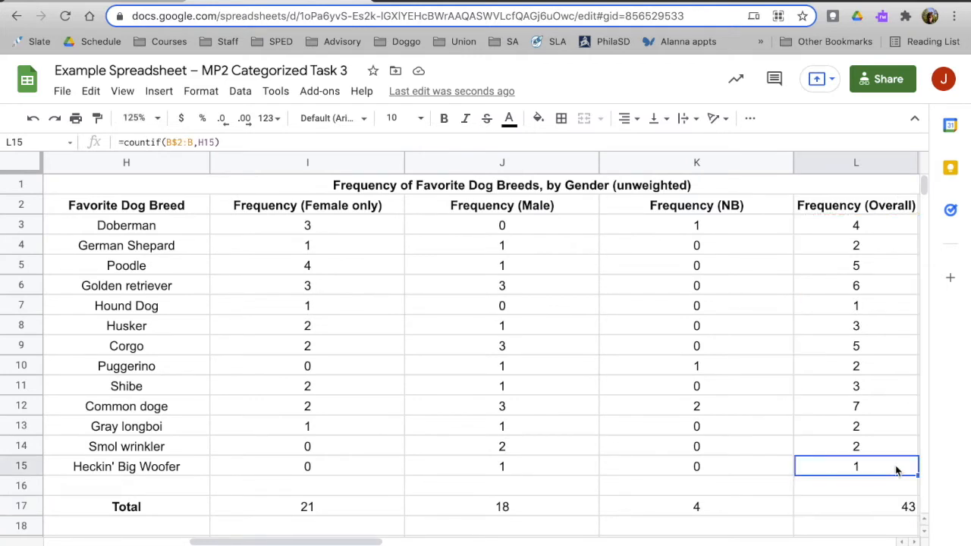
left_click(884, 492)
scroll(873, 491, "right", 5)
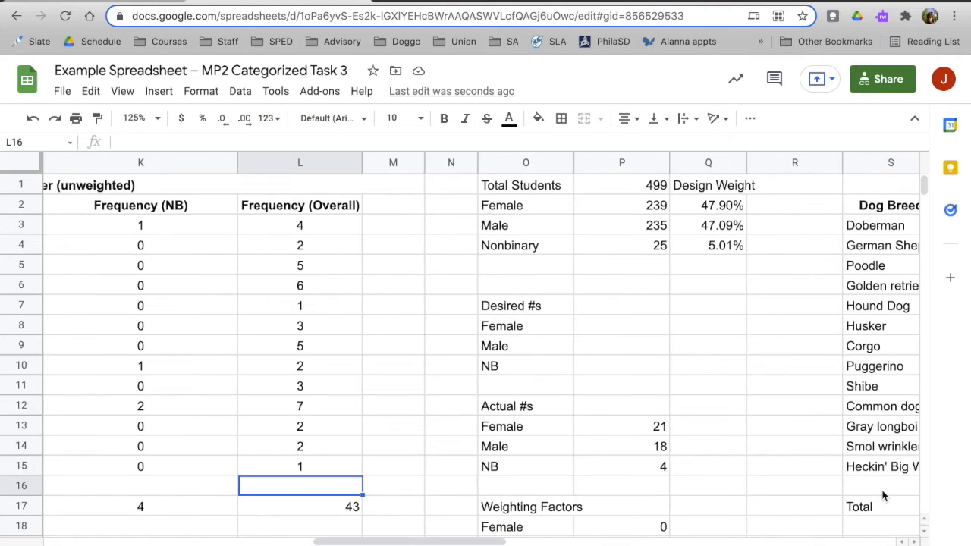
Calculate the desired Female number in P8 with the formula =43*Q2.
left_click(416, 324)
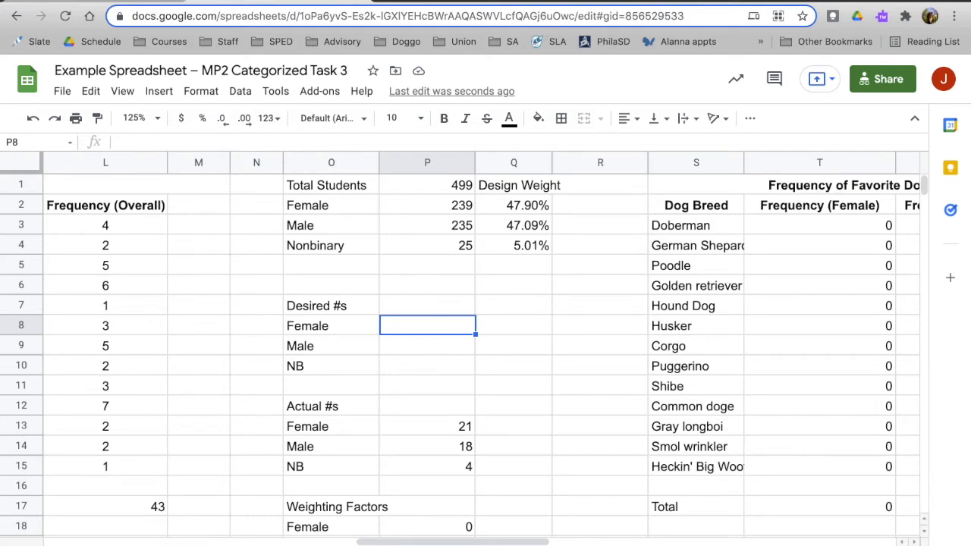
type("=")
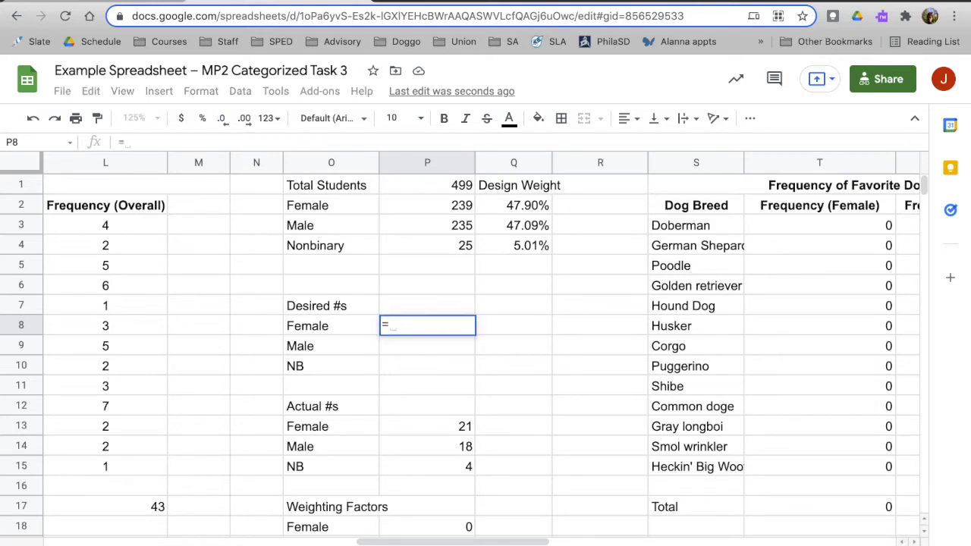
type("43")
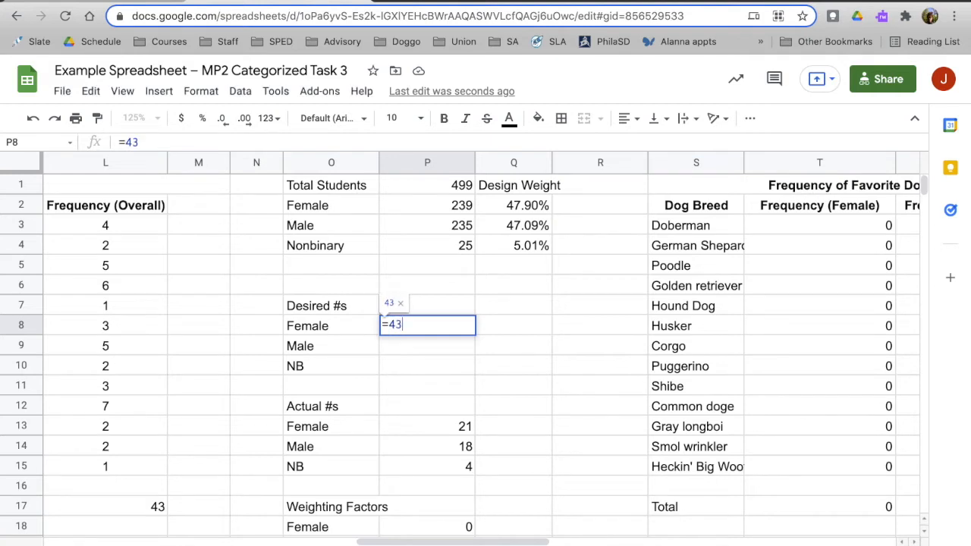
type("*")
left_click(526, 216)
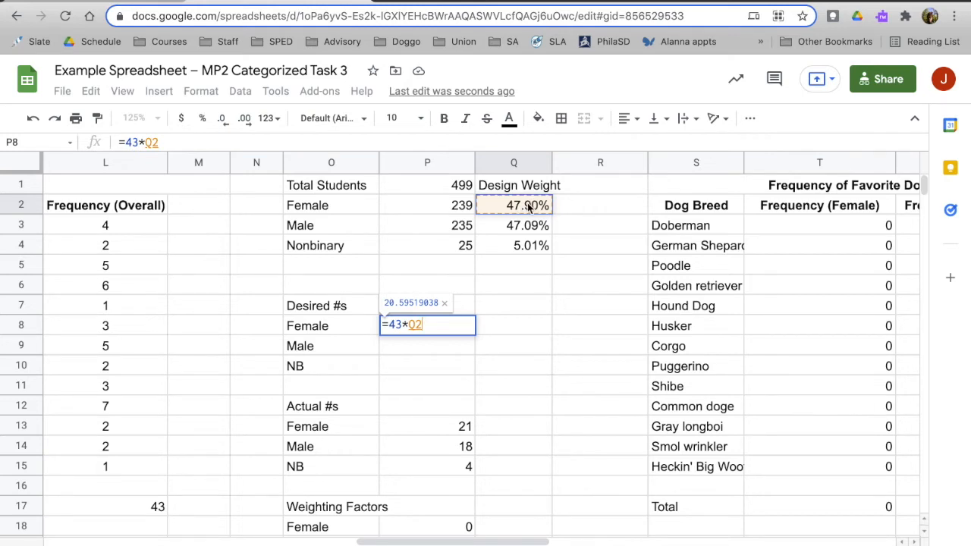
key("Return")
key("Up")
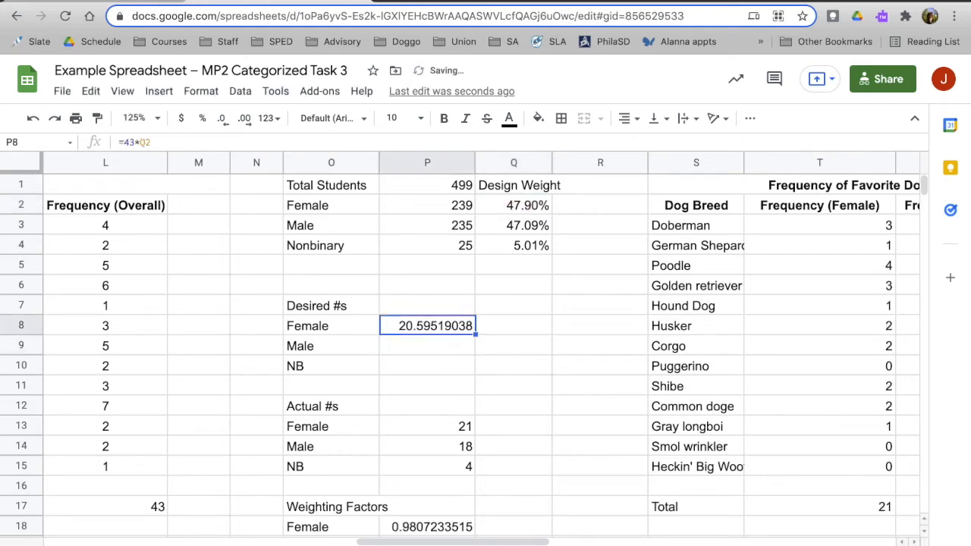
key("Down")
key("Up")
key("Down")
key("Up")
key("Down")
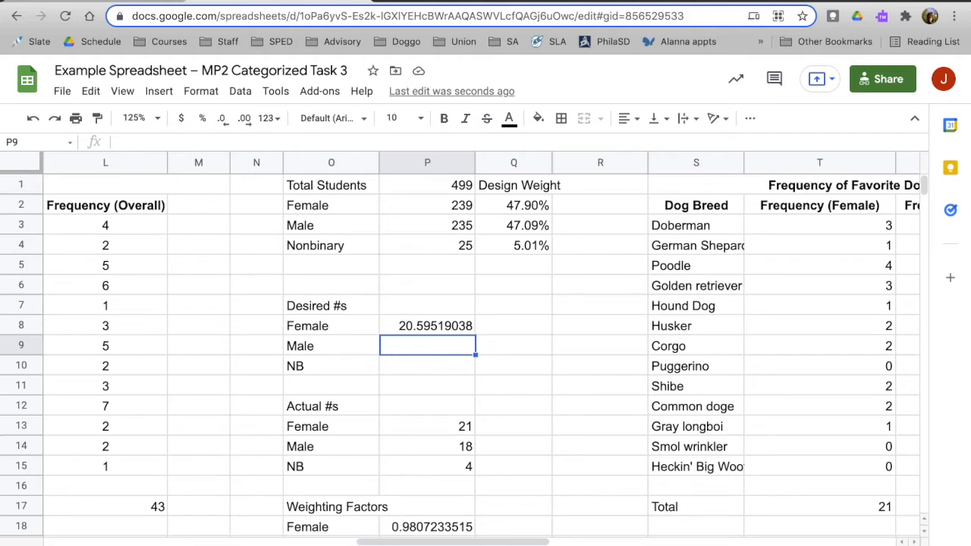
Compare the desired and actual Female numbers, and trace the actual one to the Frequency (Female only) column's total.
left_click(410, 331)
left_click(464, 427)
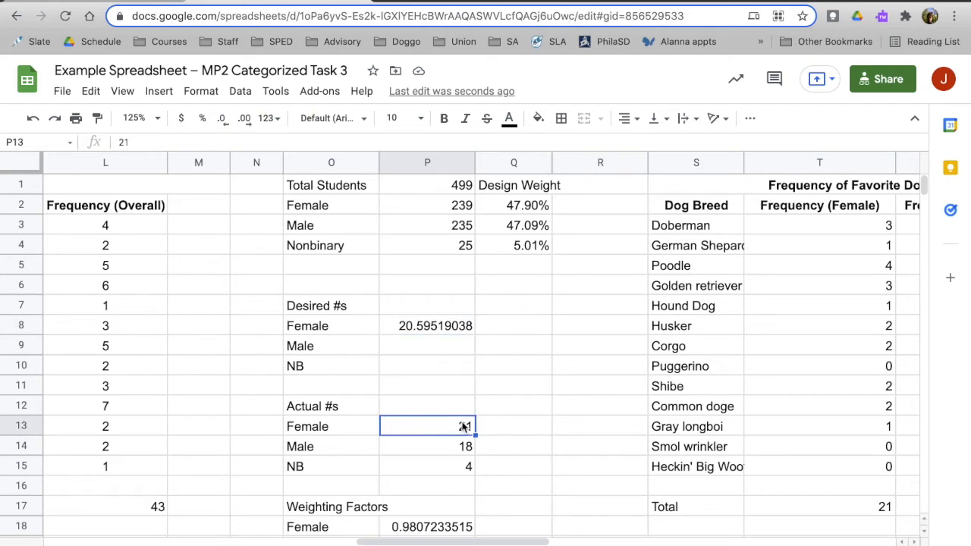
scroll(465, 426, "left", 6)
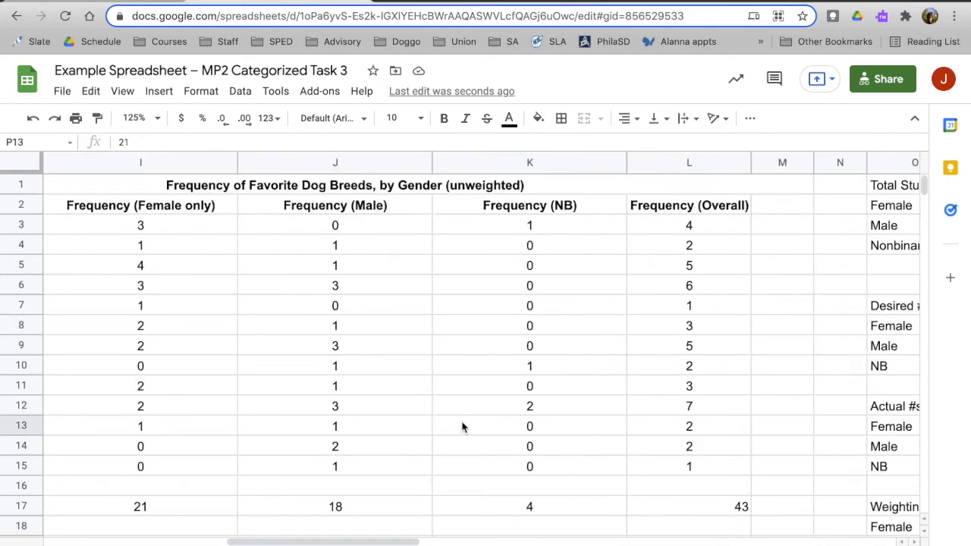
scroll(463, 427, "left", 2)
left_click(311, 213)
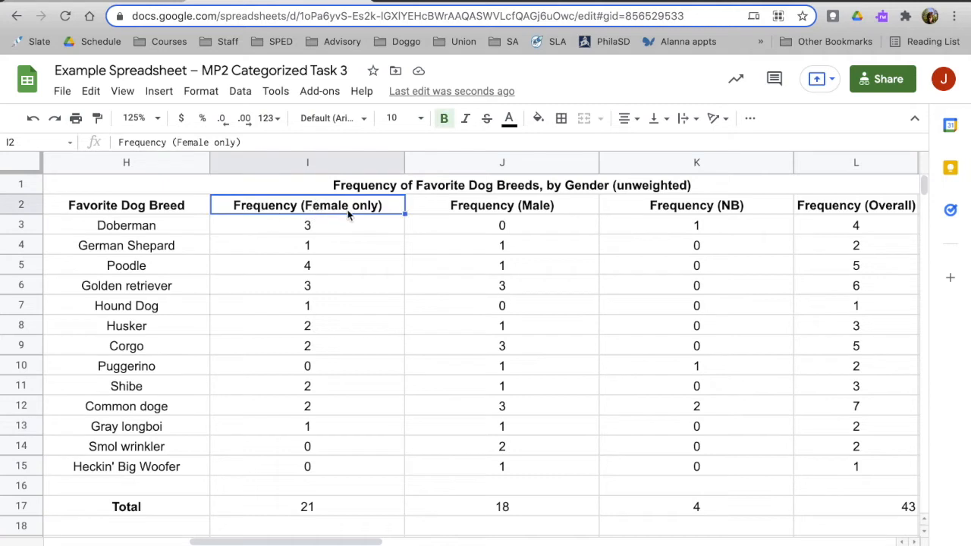
left_click(311, 508)
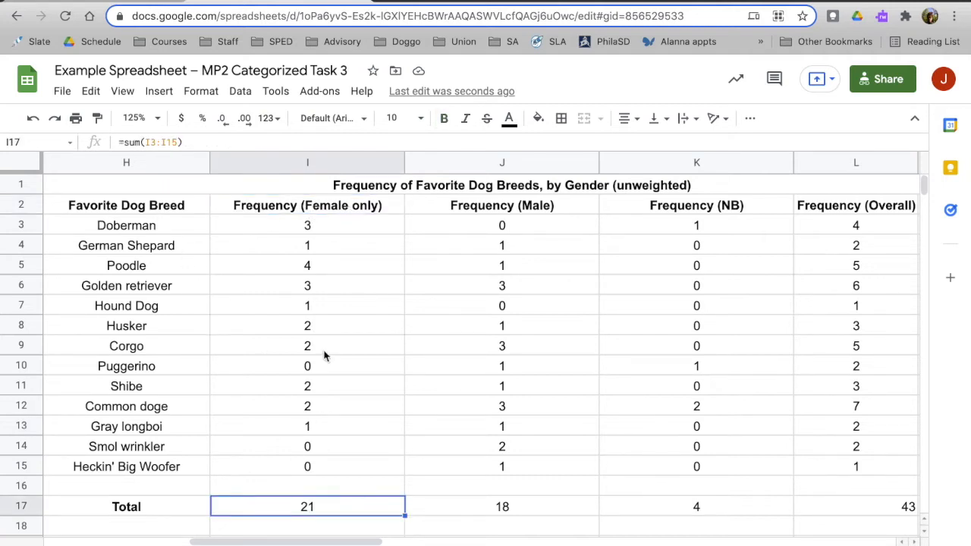
left_click(314, 228)
left_click_drag(304, 387, 326, 463)
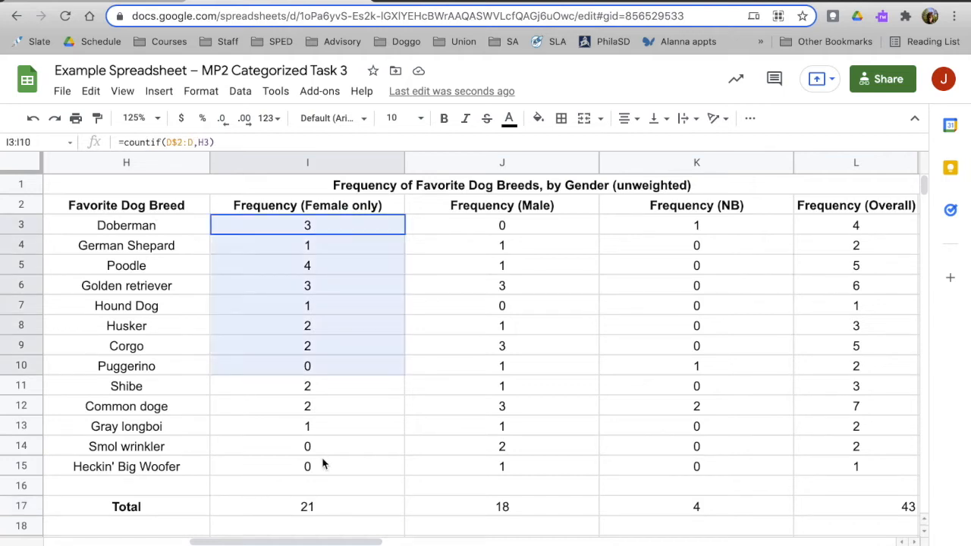
left_click(323, 509)
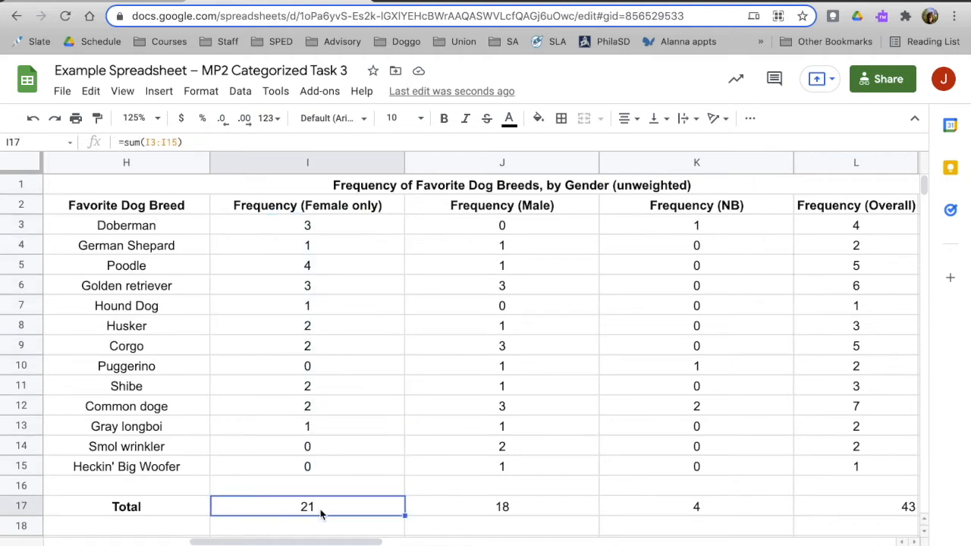
Inspect the sum formula behind the Frequency (Female only) total in I17 and compare it with the actual Female number in P13.
double_click(324, 508)
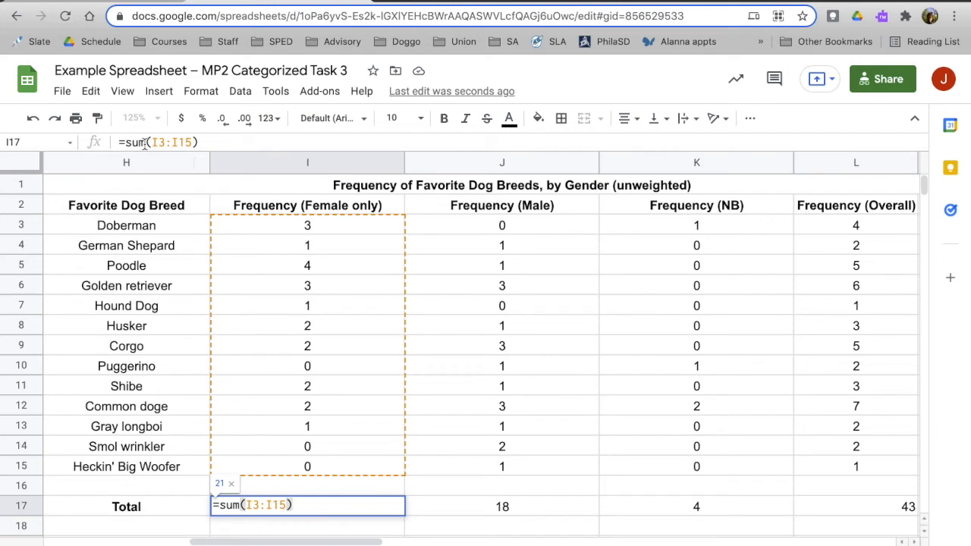
key("Return")
key("Up")
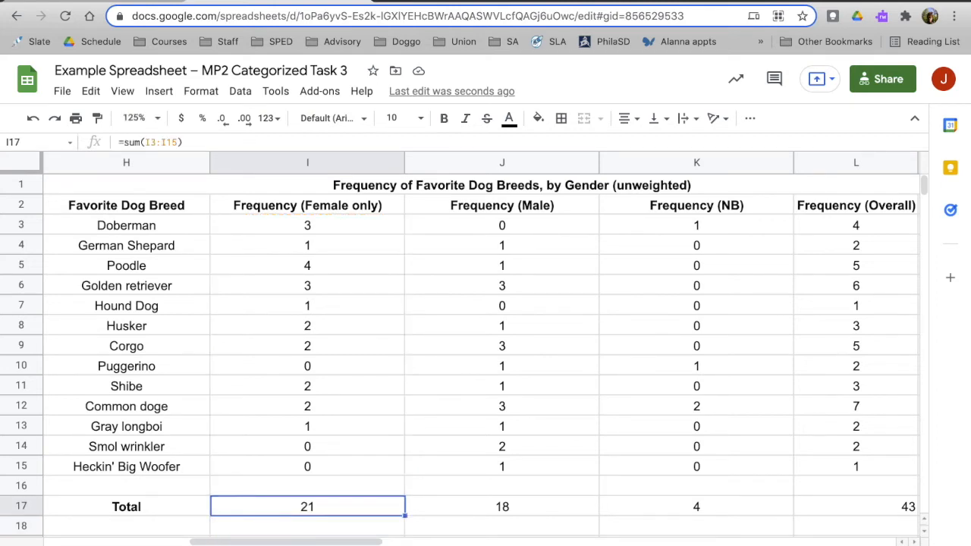
key("Right")
key("Right")
key("Right")
key("Right")
key("Right")
key("Right")
key("Right")
key("Right")
left_click(623, 432)
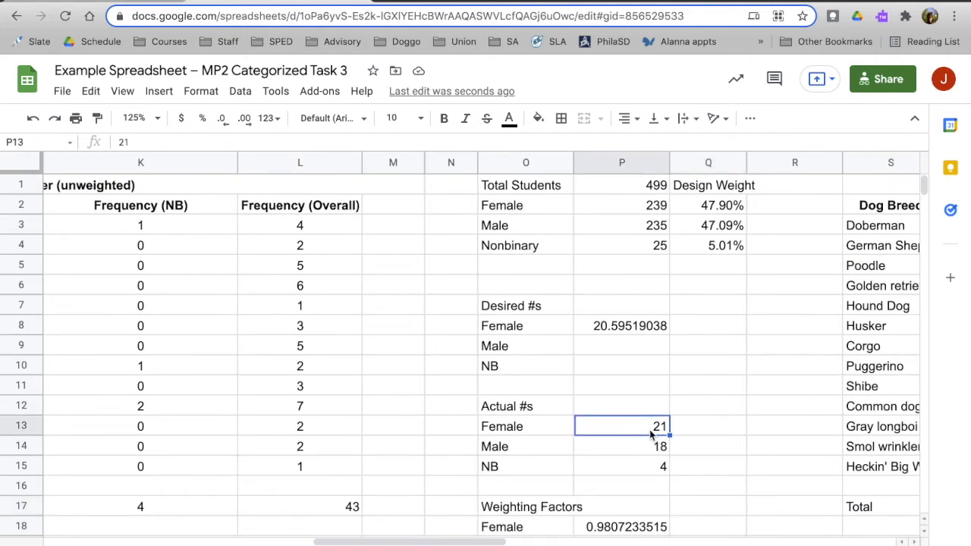
Clear the Female, Male and NB weighting factors in P18:P20.
scroll(650, 432, "right", 3)
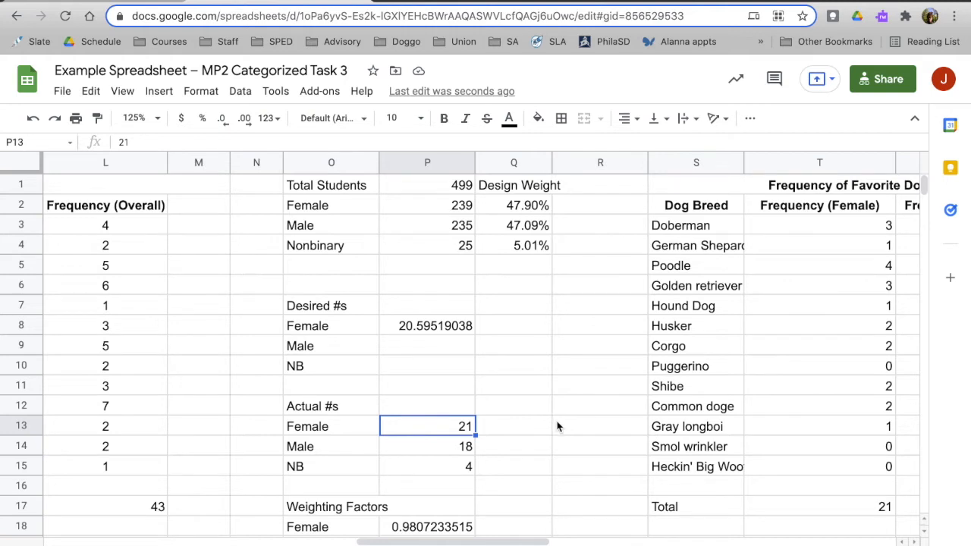
scroll(557, 426, "down", 3)
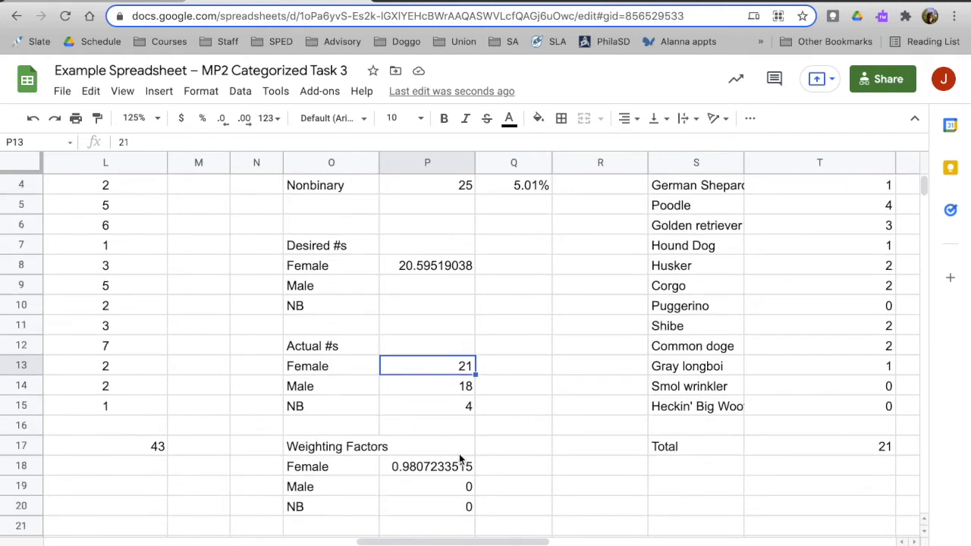
left_click_drag(448, 467, 450, 507)
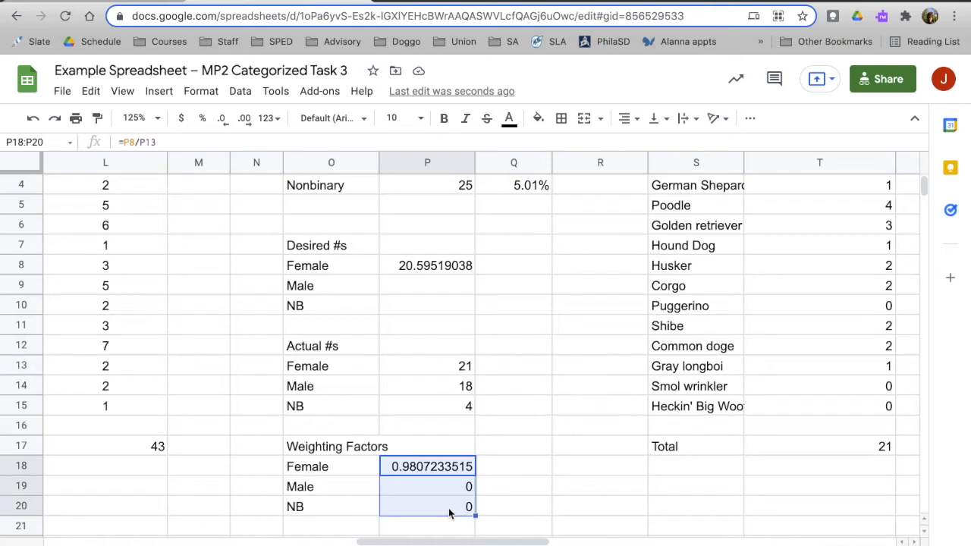
key("Delete")
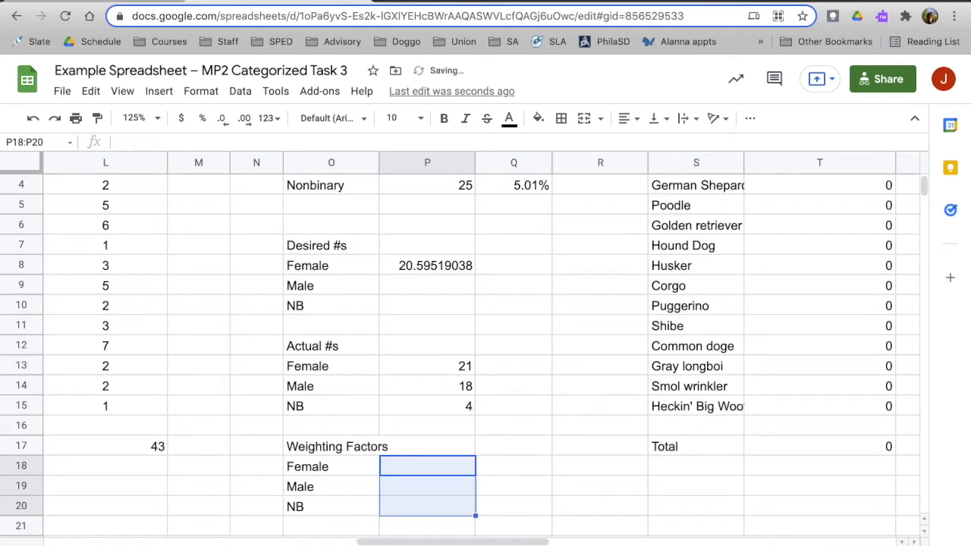
Calculate the Female weighting factor in P18 by dividing the desired by the actual number, =P8/P13.
left_click(449, 470)
type("=")
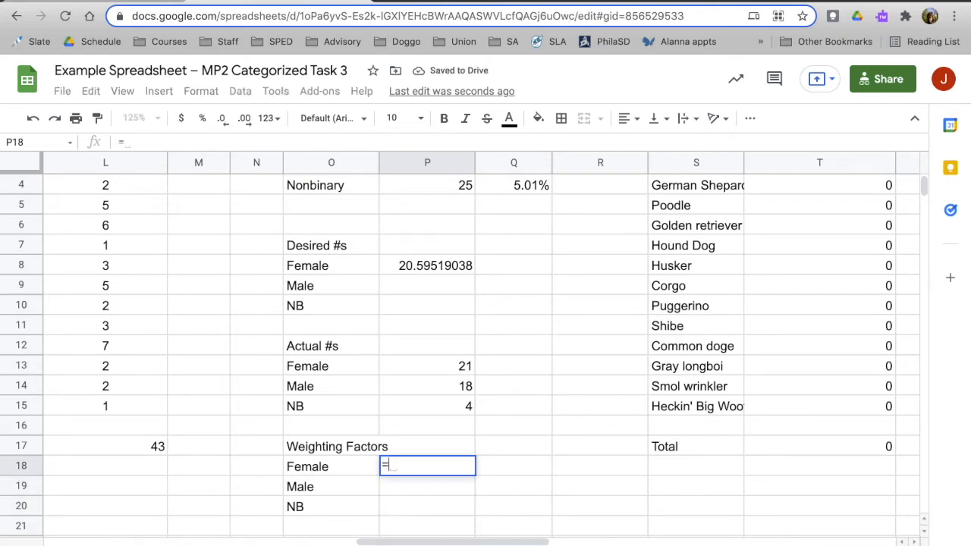
left_click(456, 274)
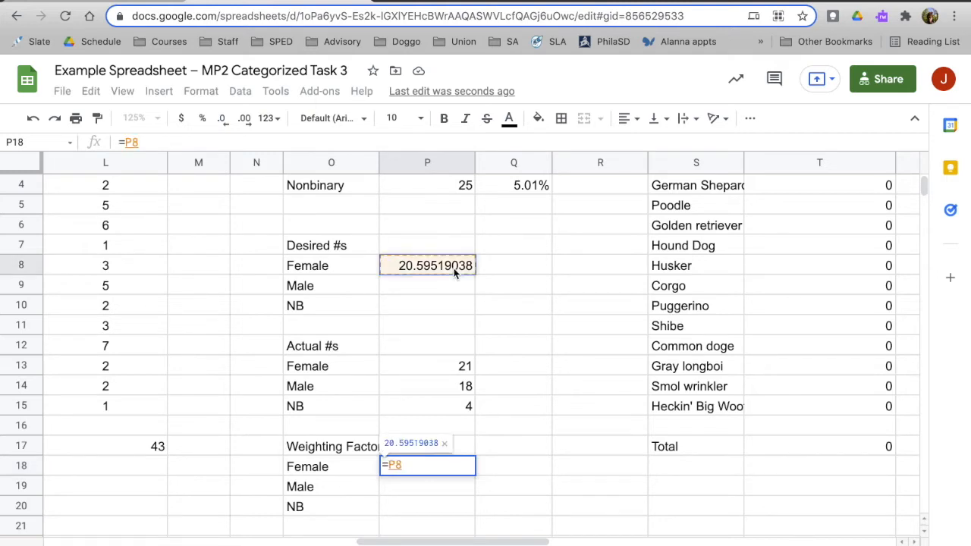
type("/")
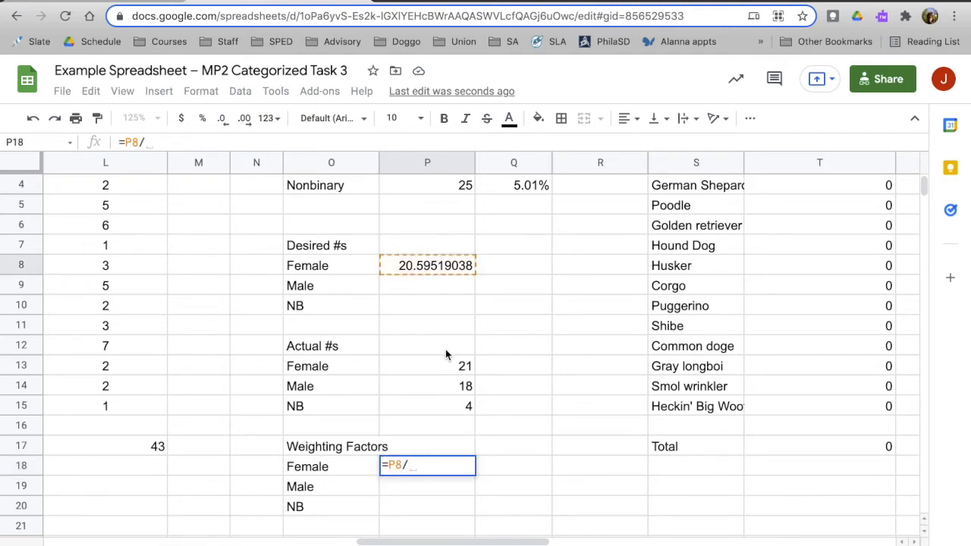
left_click(443, 368)
key("Return")
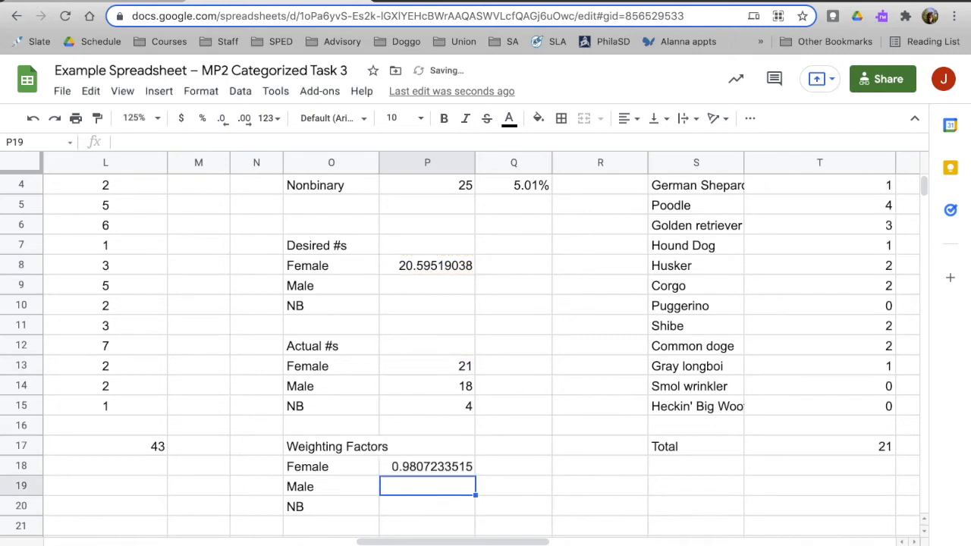
key("Up")
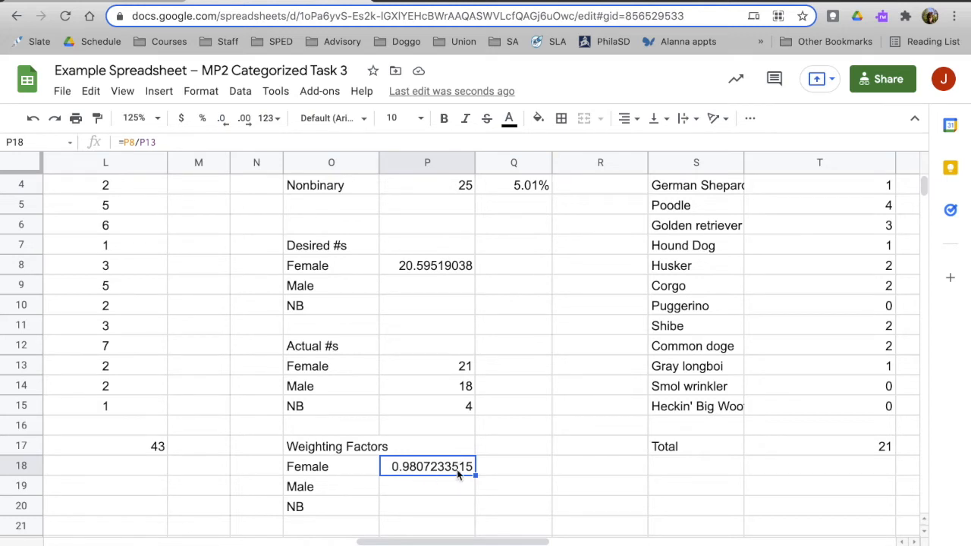
Copy the unweighted breed and Frequency (Female only) columns, H2:I17, into the weighted table starting at S2.
scroll(456, 469, "up", 1)
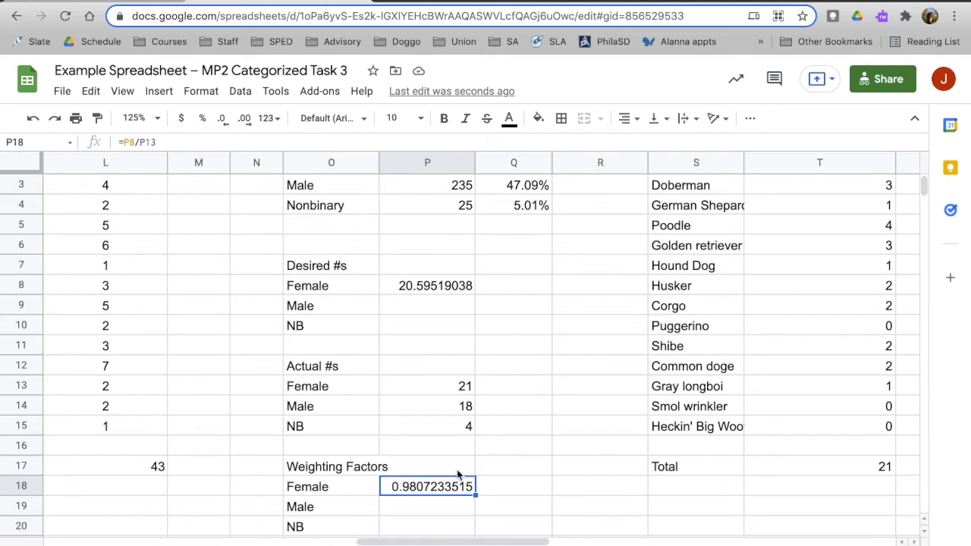
scroll(457, 474, "right", 3)
scroll(457, 474, "left", 10)
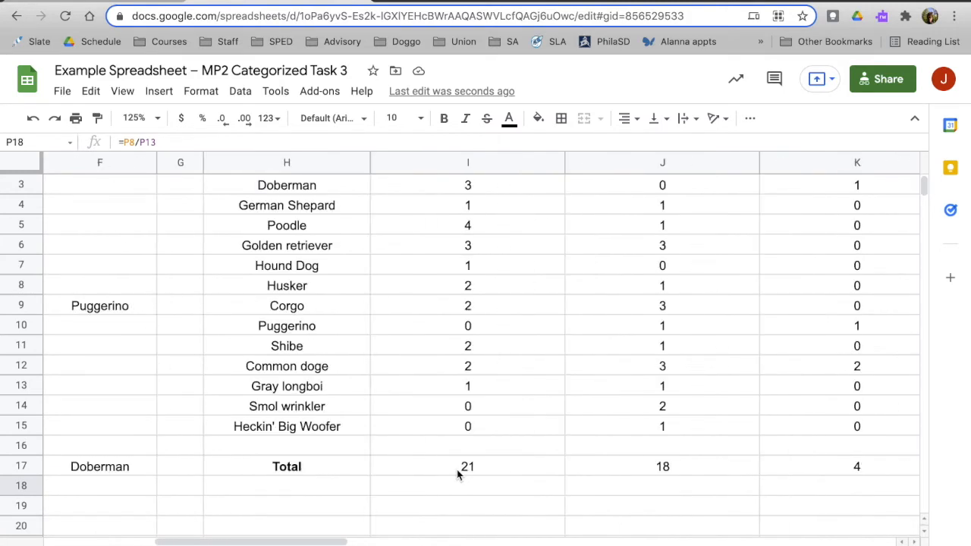
scroll(456, 474, "up", 2)
scroll(456, 474, "right", 2)
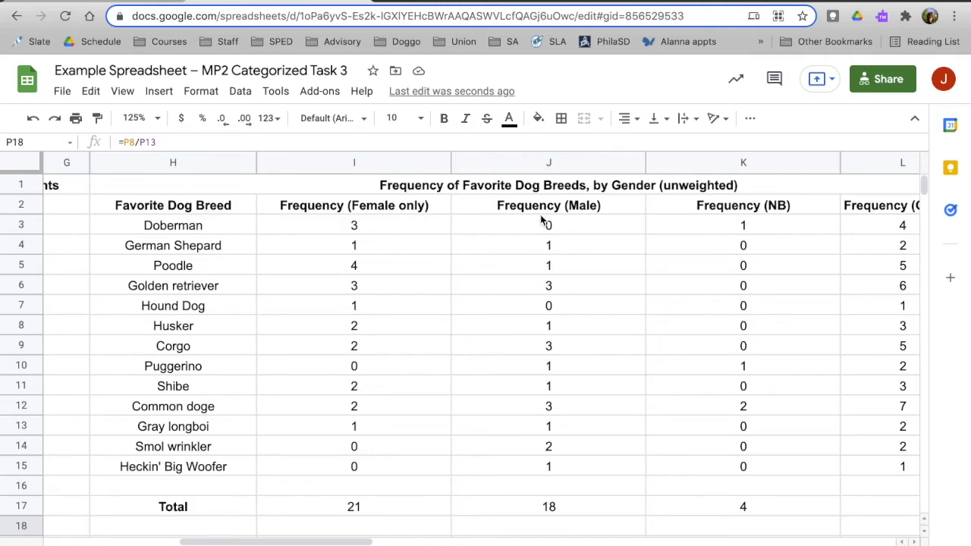
left_click(354, 211)
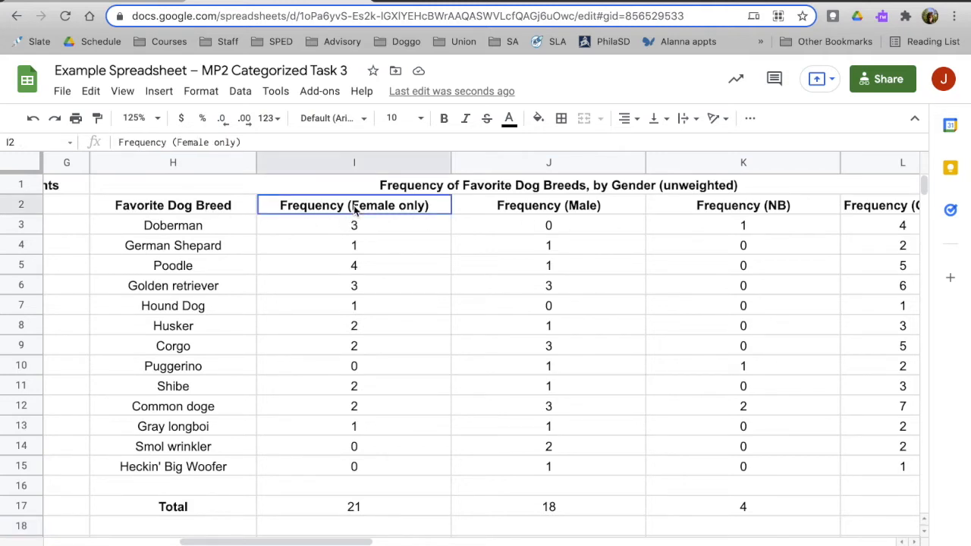
left_click_drag(191, 215, 327, 506)
scroll(328, 506, "right", 15)
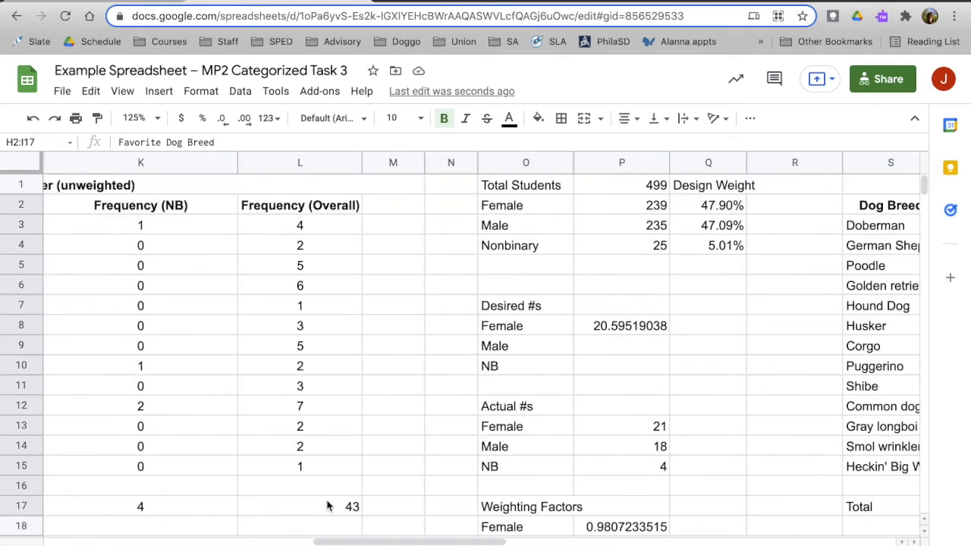
left_click(503, 214)
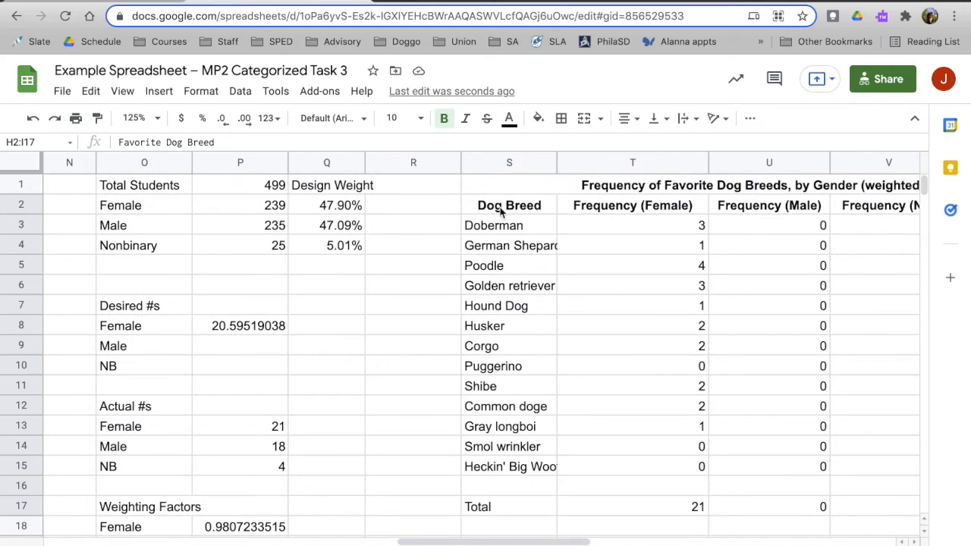
key("ctrl+v")
Clear the Female frequencies in T3:T15 of the weighted table, keeping the header and the total.
left_click(700, 385)
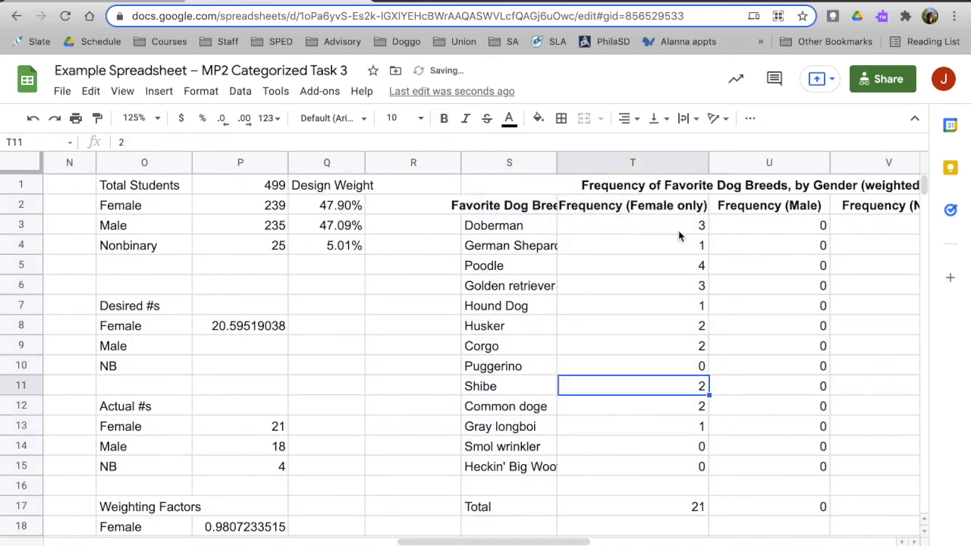
left_click(679, 232)
left_click_drag(678, 233, 666, 466)
key("Delete")
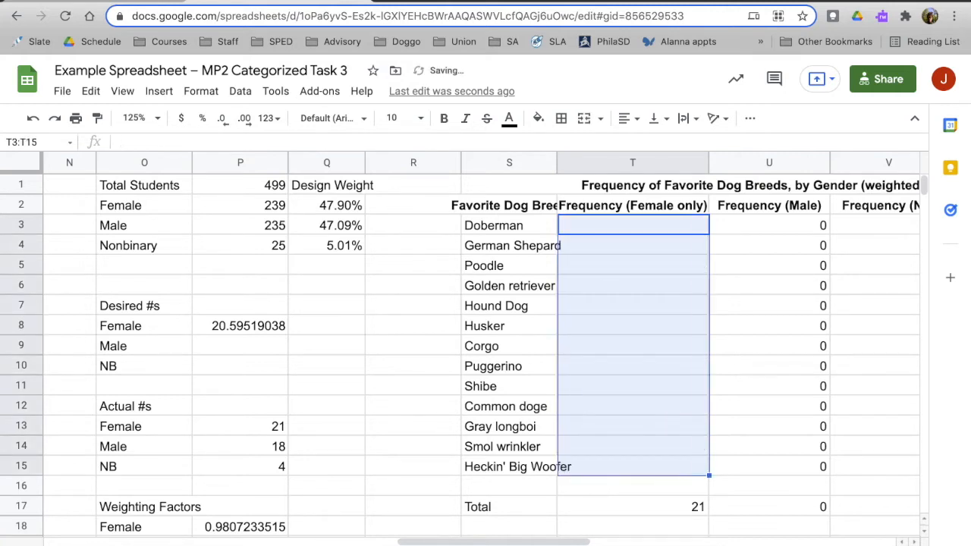
Calculate the weighted Female frequency for Doberman in T3 with the formula =I3*P18.
left_click(623, 229)
type("=")
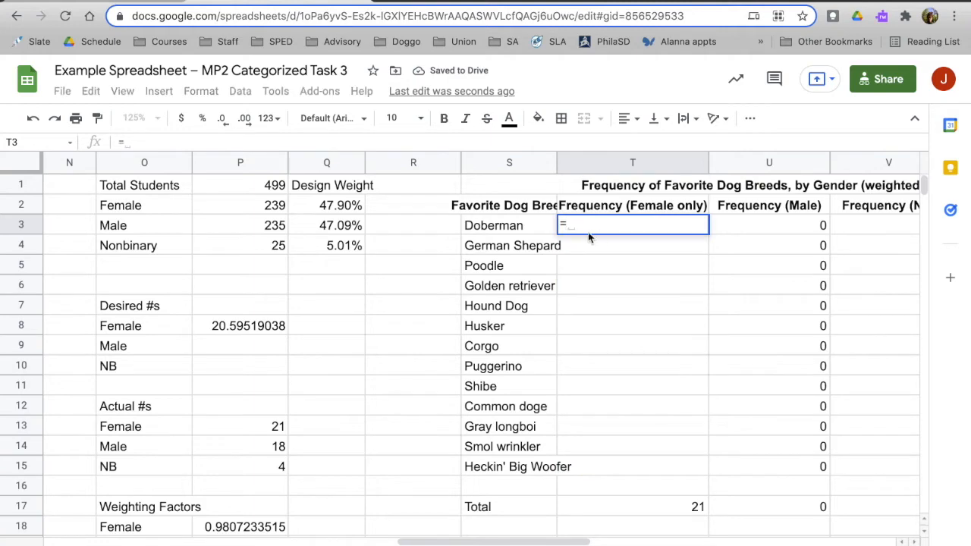
scroll(315, 264, "left", 10)
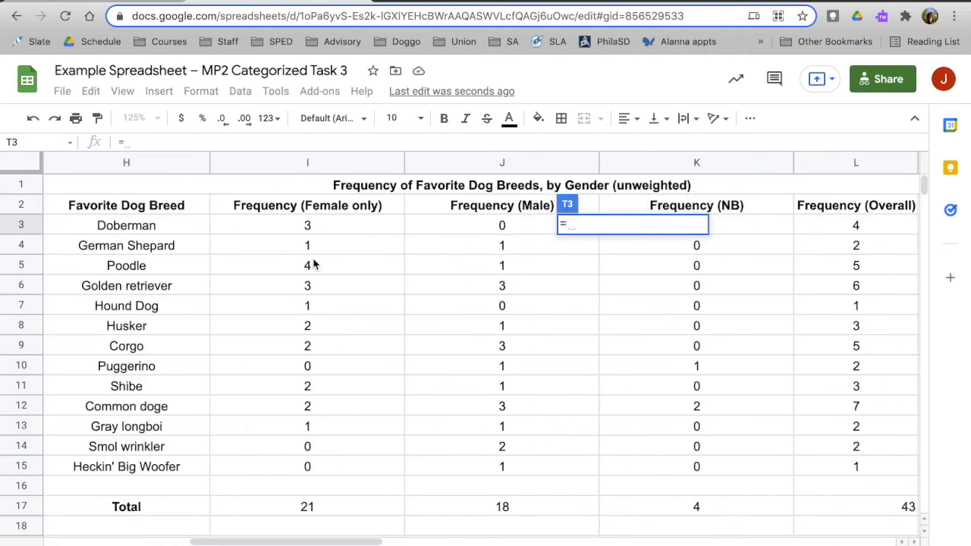
left_click(318, 231)
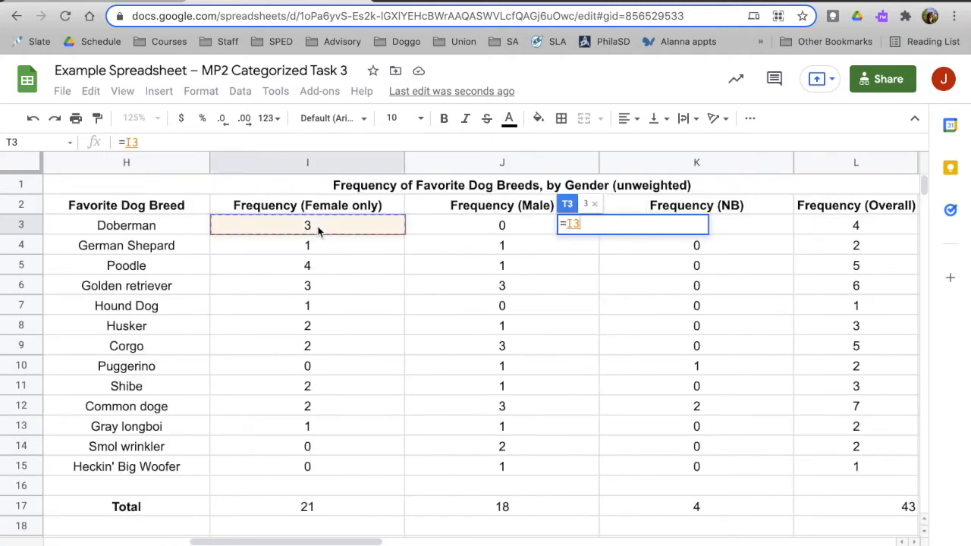
scroll(577, 364, "right", 8)
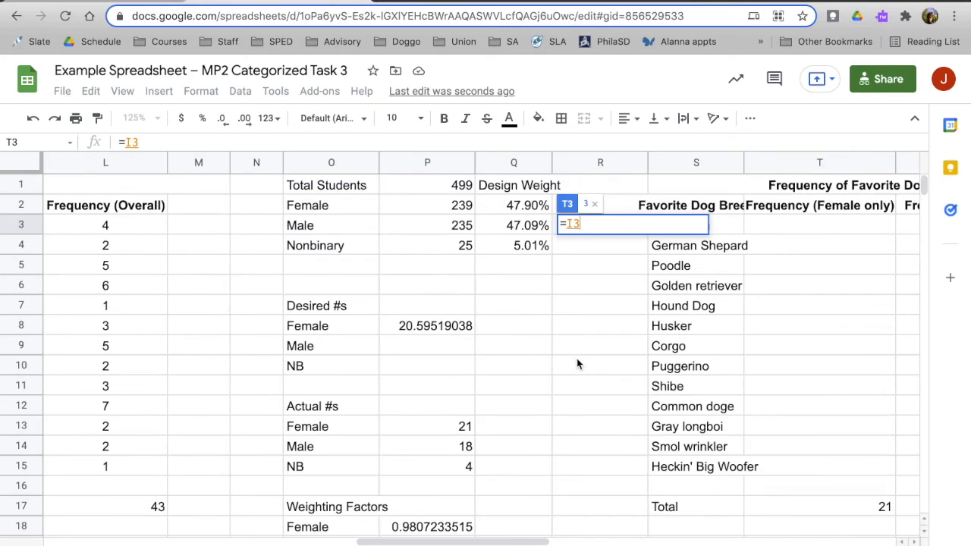
type("*")
scroll(510, 461, "down", 1)
left_click(451, 508)
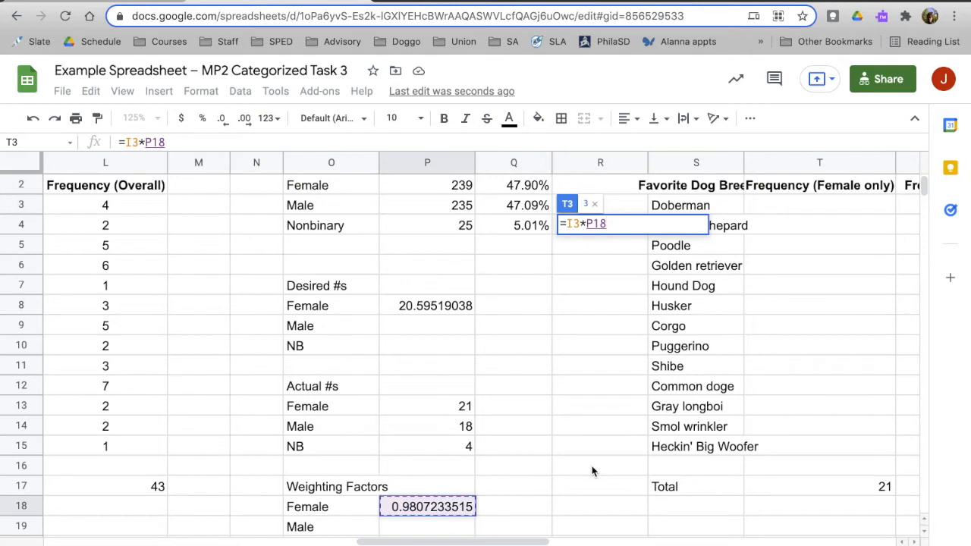
key("Return")
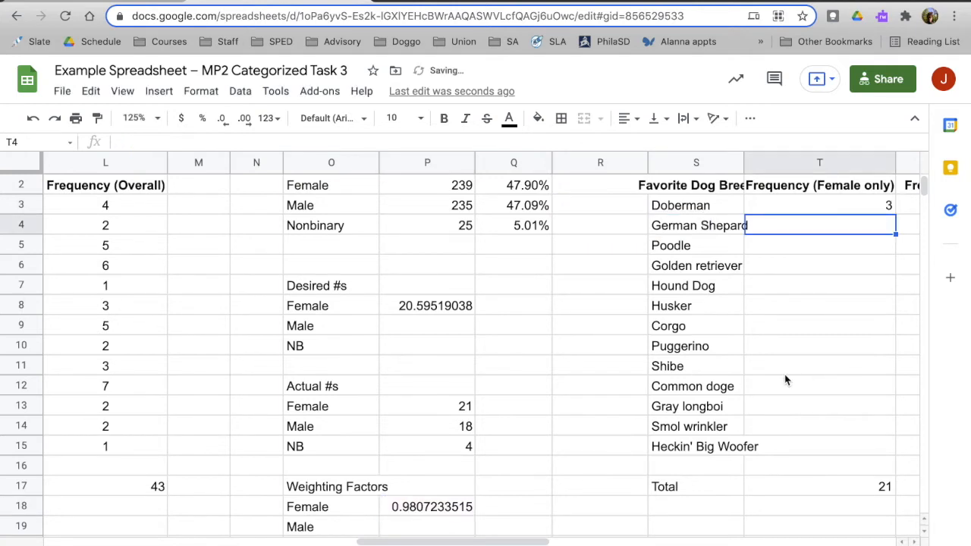
Increase the decimal places of the weighted Doberman frequency in T3 to ten.
left_click(825, 212)
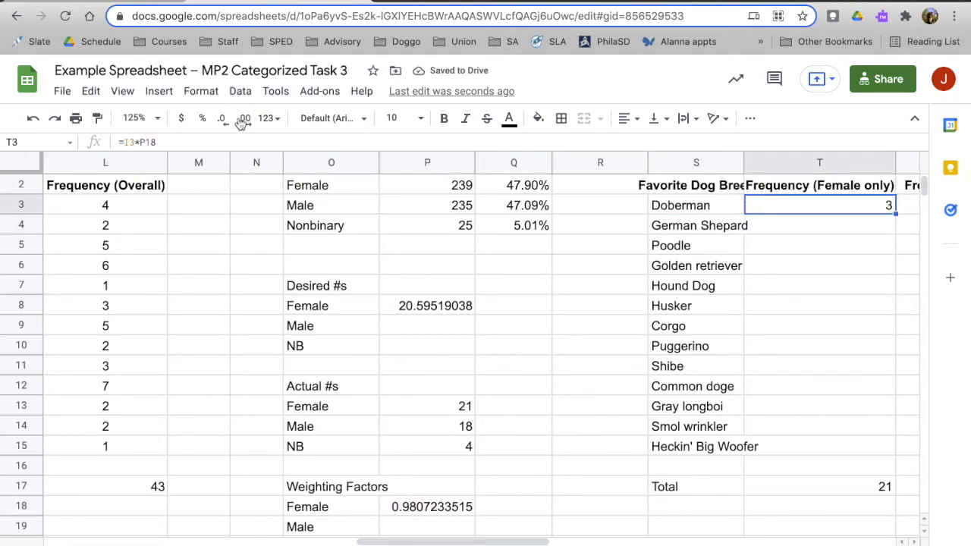
left_click(245, 122)
left_click(245, 120)
left_click(245, 120)
left_click(245, 120)
left_click(245, 120)
left_click(245, 120)
left_click(245, 120)
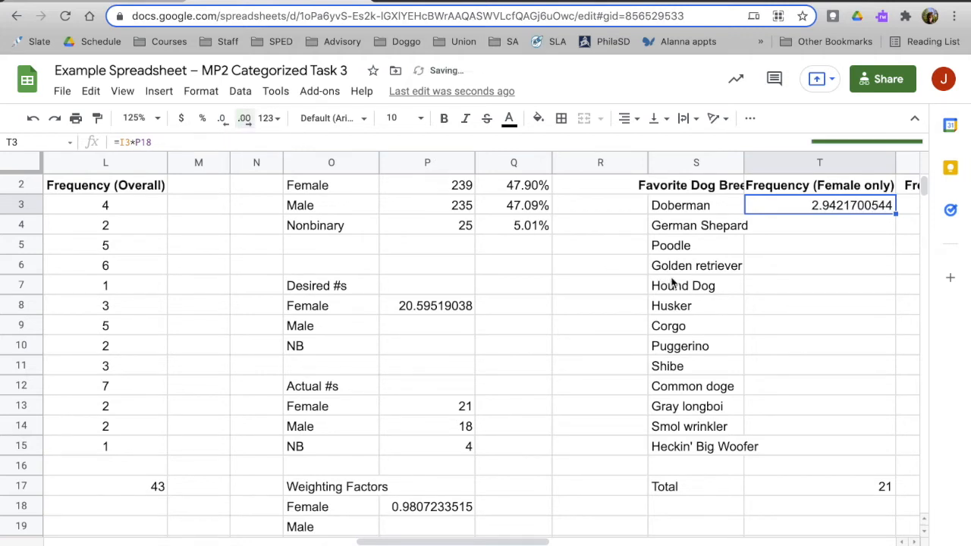
Lock the weighting factor's row in the T3 formula, changing it to =I3*P$18.
scroll(671, 283, "right", 5)
scroll(672, 283, "up", 1)
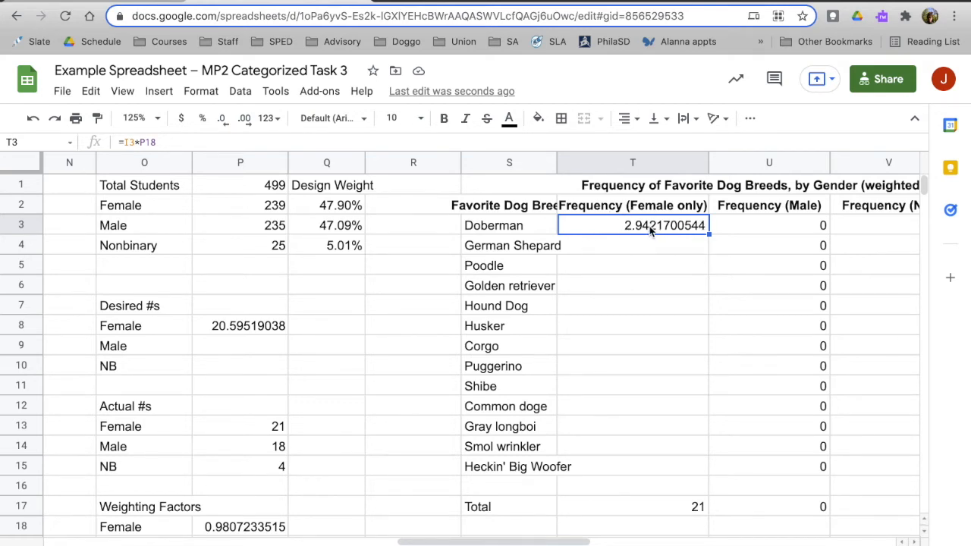
left_click(146, 143)
left_click(144, 143)
type("$")
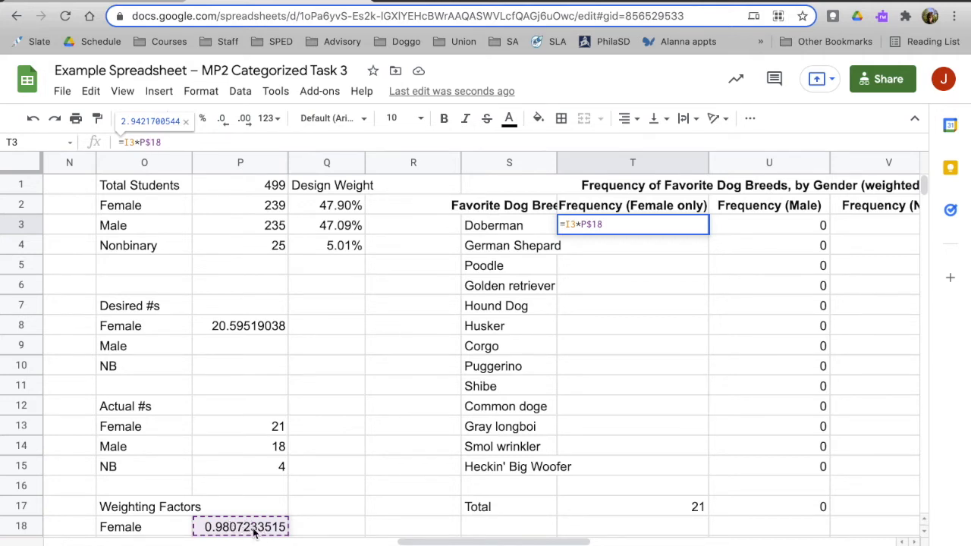
scroll(253, 533, "down", 1)
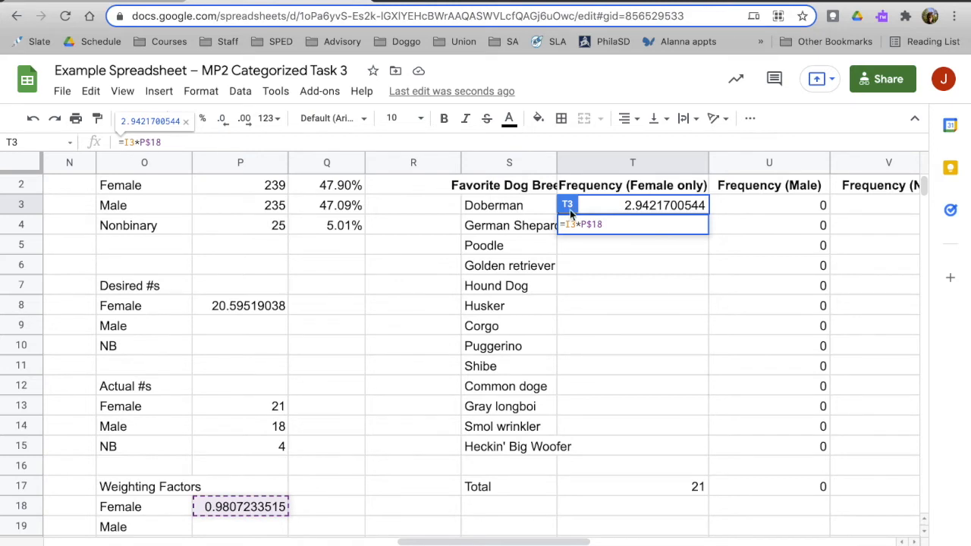
key("Return")
Fill the T3 formula down to T4 for German Shepard and inspect the cells that the copied formula references.
left_click(699, 212)
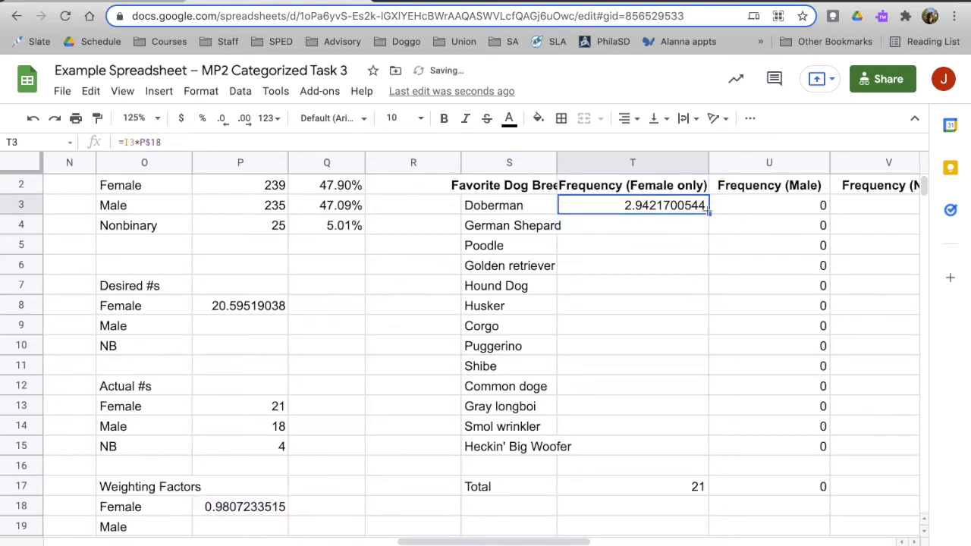
left_click_drag(707, 213, 666, 231)
left_click(666, 231)
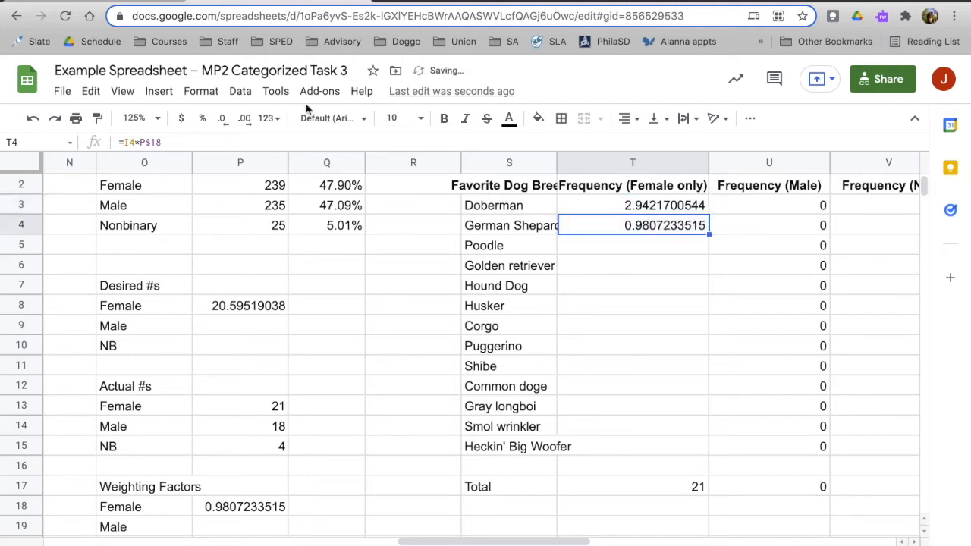
left_click(149, 141)
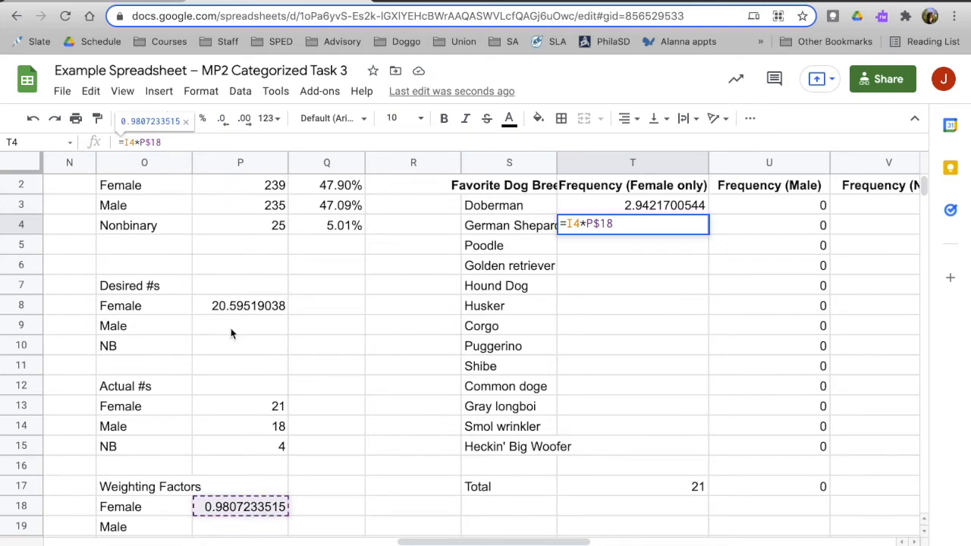
scroll(231, 334, "left", 10)
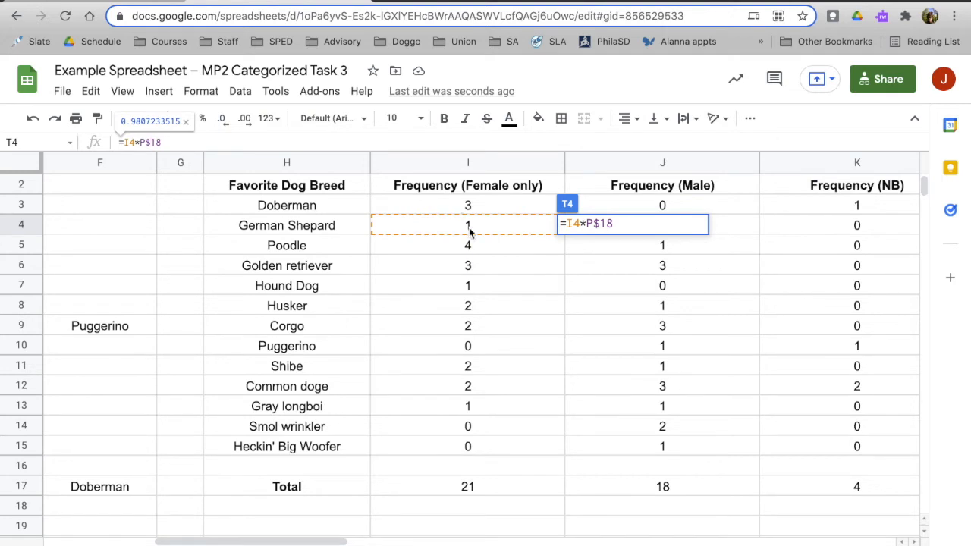
Fill the weighted Female formula from T4 down to T15 for the remaining dog breeds.
left_click(597, 225)
key("Return")
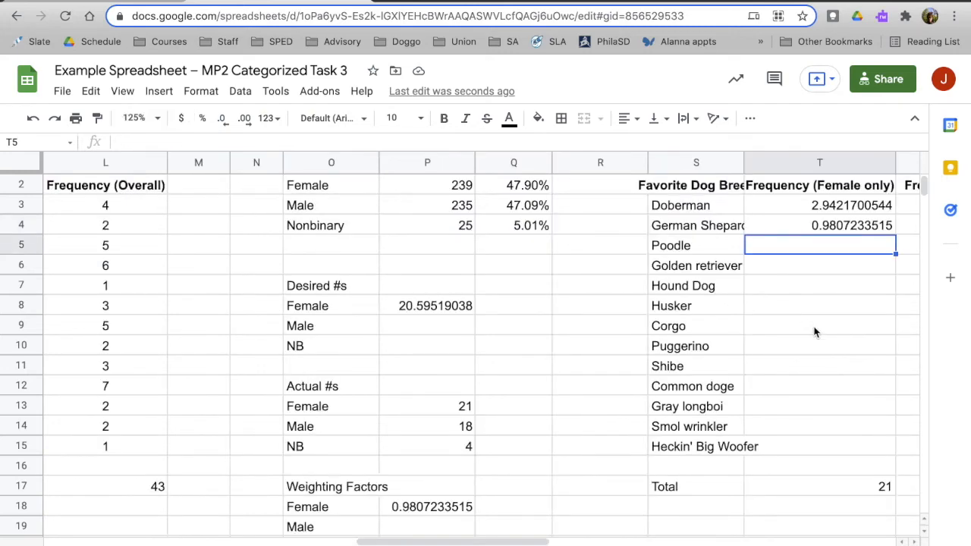
scroll(815, 332, "right", 3)
left_click(671, 226)
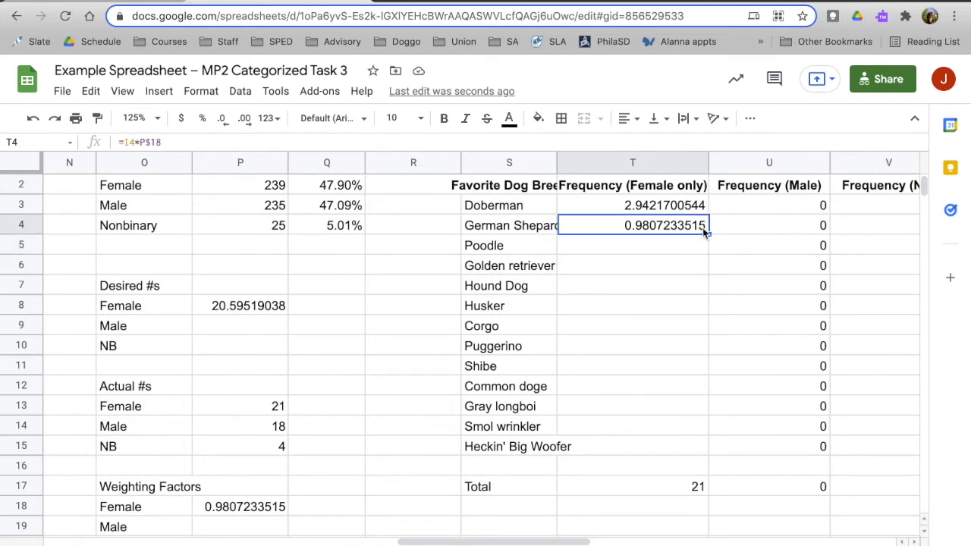
left_click_drag(708, 234, 691, 451)
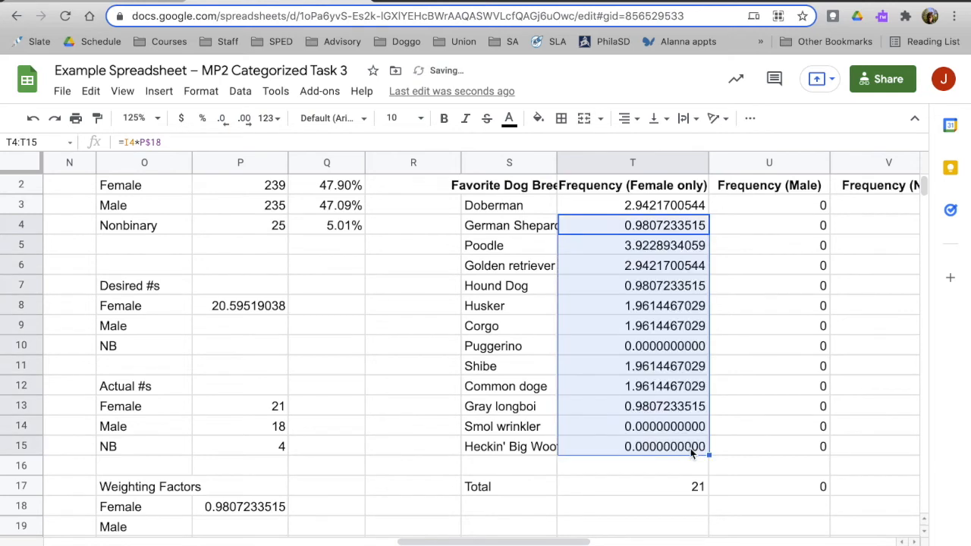
Calculate the weighted Female total in T17 with the formula =I17*P$18 and display it to nine decimal places.
left_click(692, 489)
type("=I17*P$18")
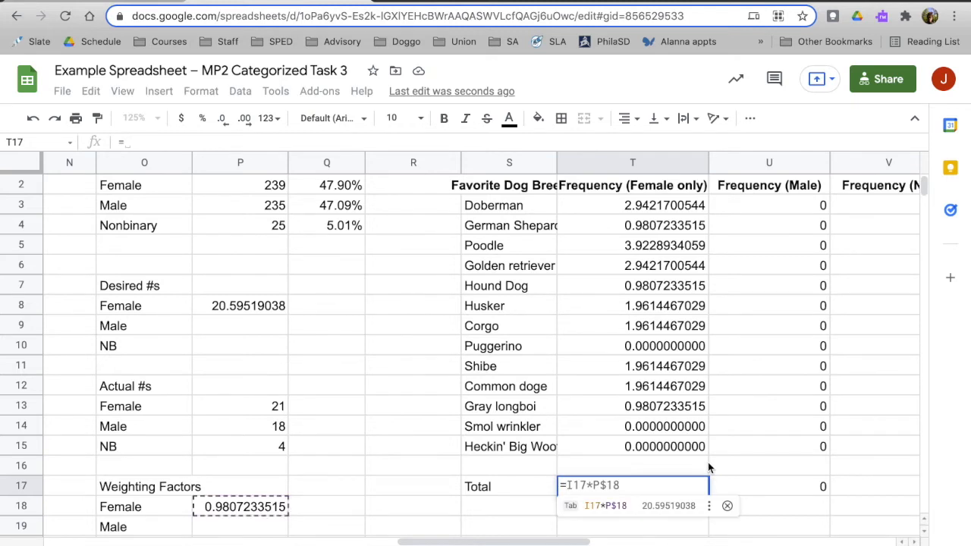
key("Tab")
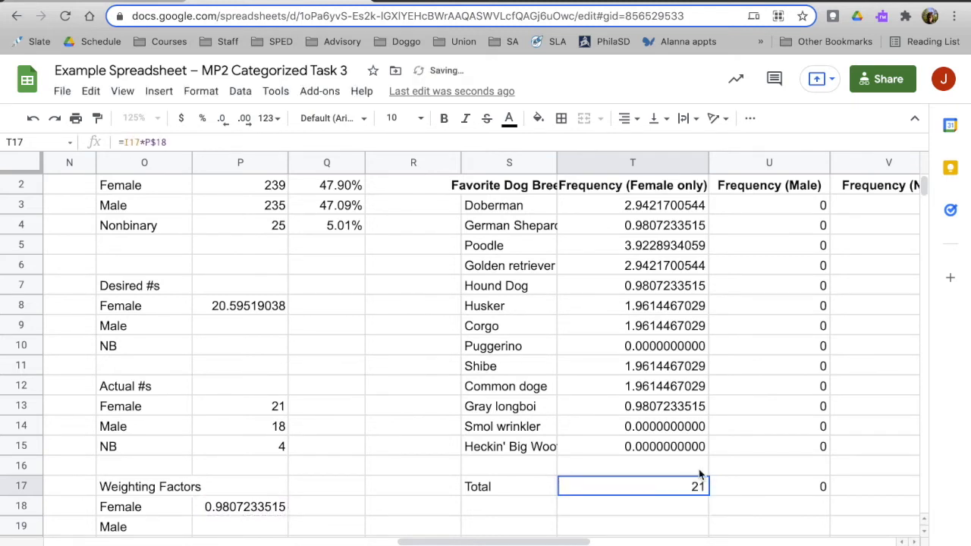
left_click(246, 120)
left_click(245, 120)
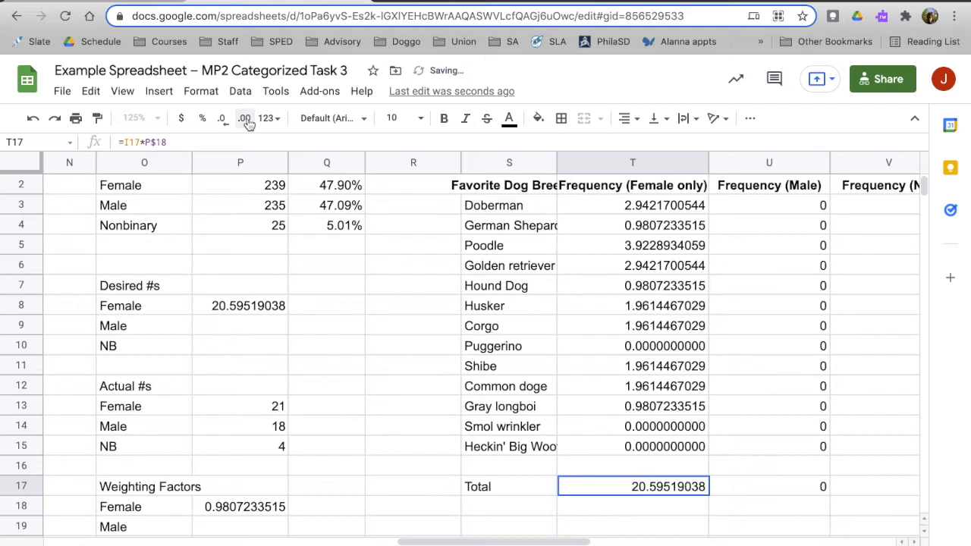
left_click(246, 119)
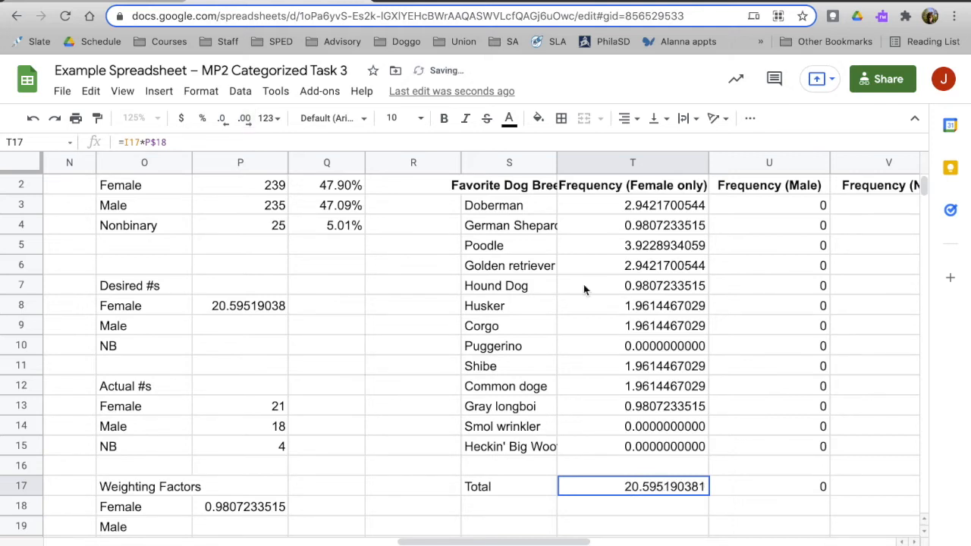
Reduce the weighted Female frequency for Doberman in T3 to zero decimal places.
scroll(584, 289, "up", 1)
left_click(643, 231)
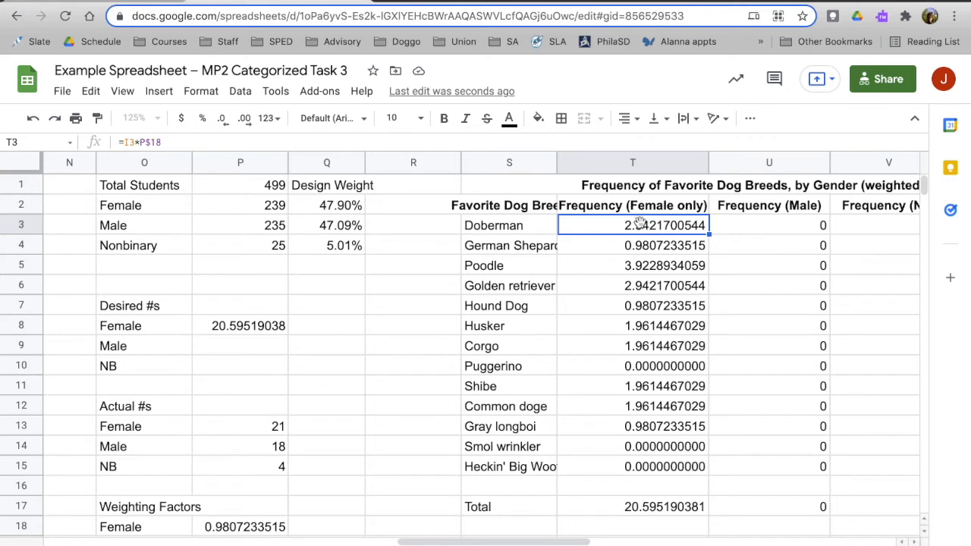
left_click(224, 119)
left_click(224, 119)
left_click(224, 119)
left_click(224, 118)
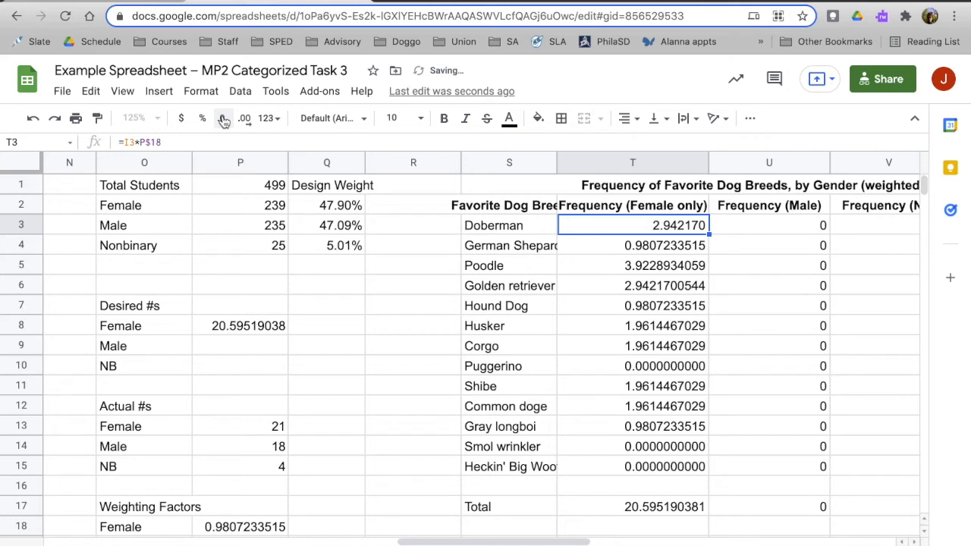
left_click(224, 119)
left_click(224, 118)
left_click(224, 119)
left_click(224, 118)
left_click(224, 118)
left_click(224, 118)
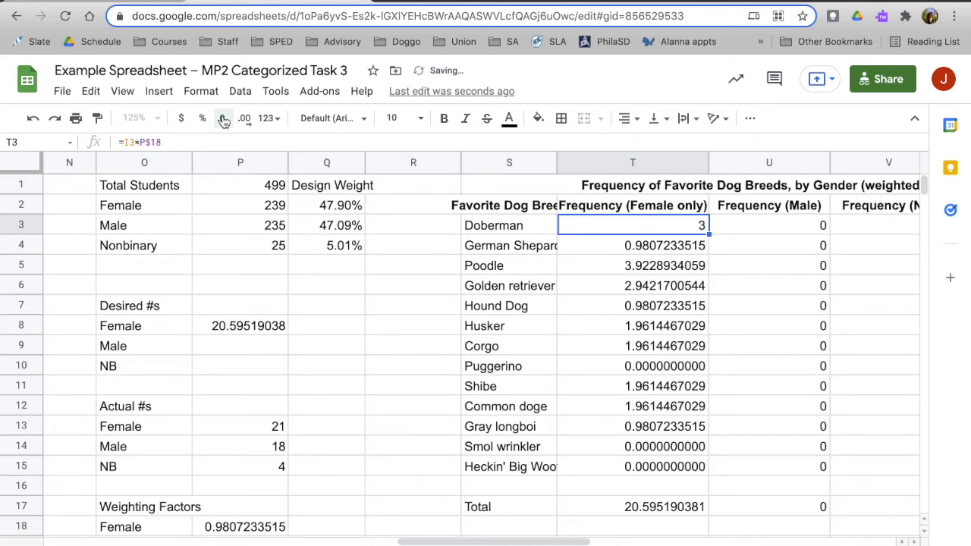
Reduce the weighted Female frequencies and total in T4:T17 to zero decimal places.
left_click(674, 251)
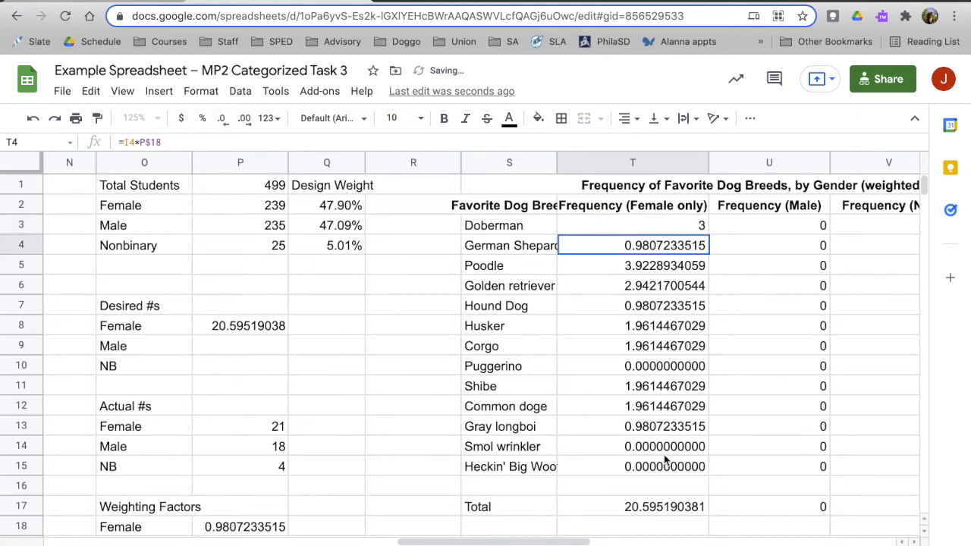
left_click(668, 510, "shift")
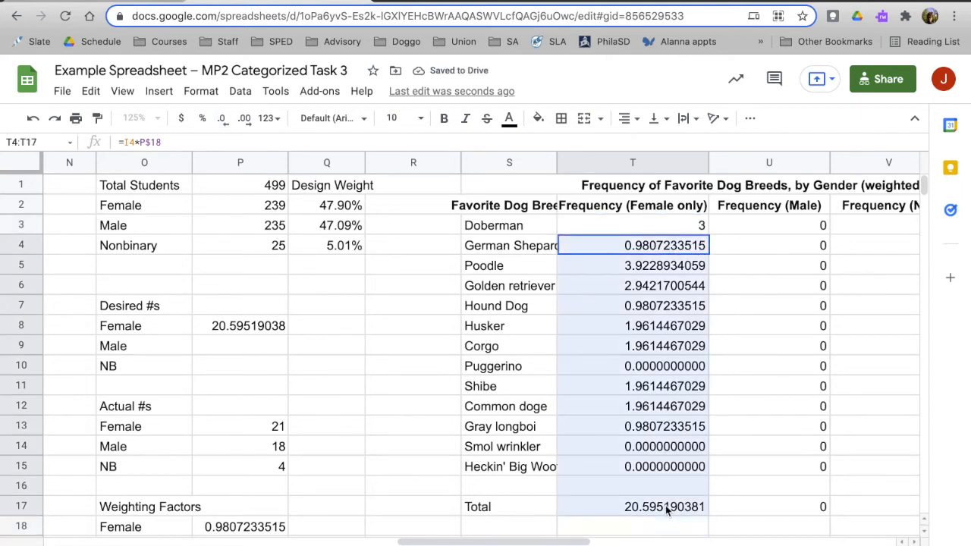
left_click(224, 123)
left_click(225, 123)
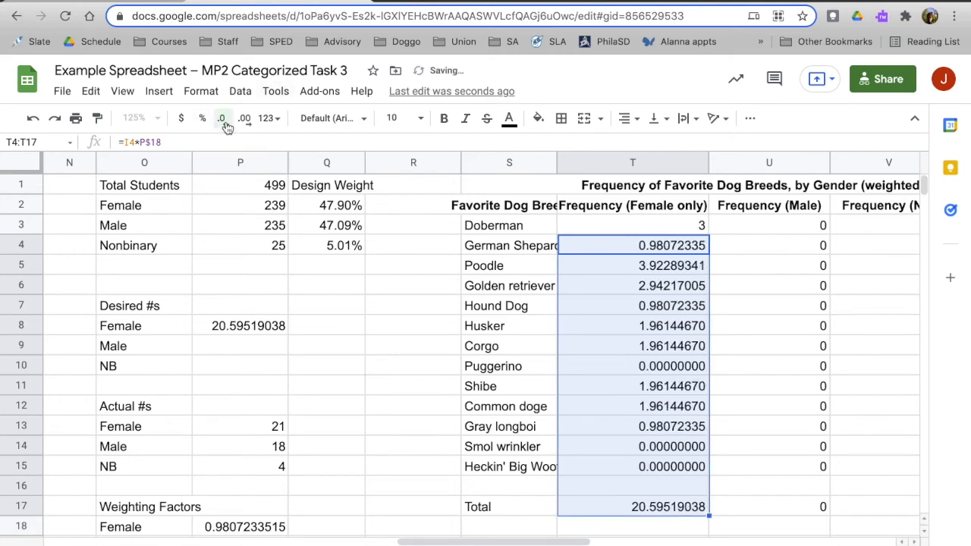
double_click(225, 124)
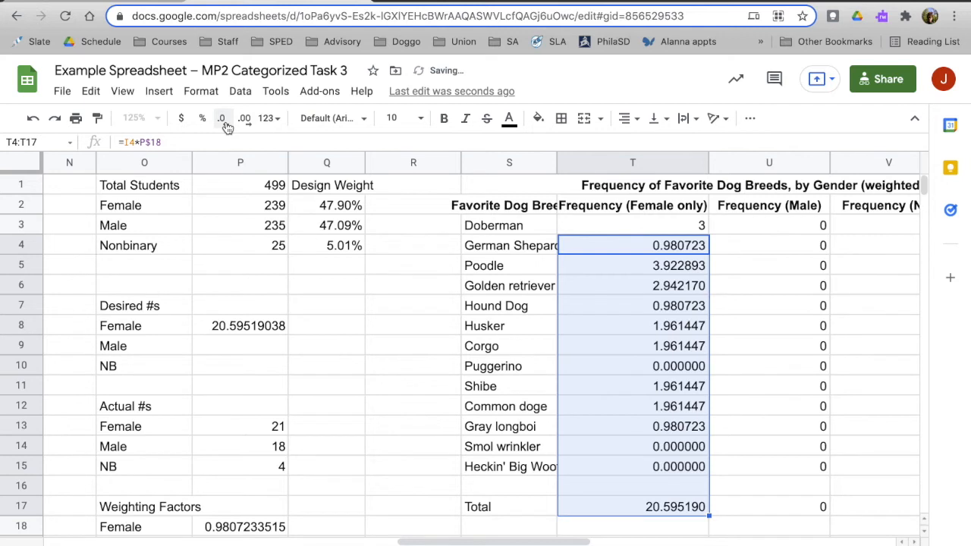
triple_click(226, 125)
left_click(226, 126)
left_click(226, 126)
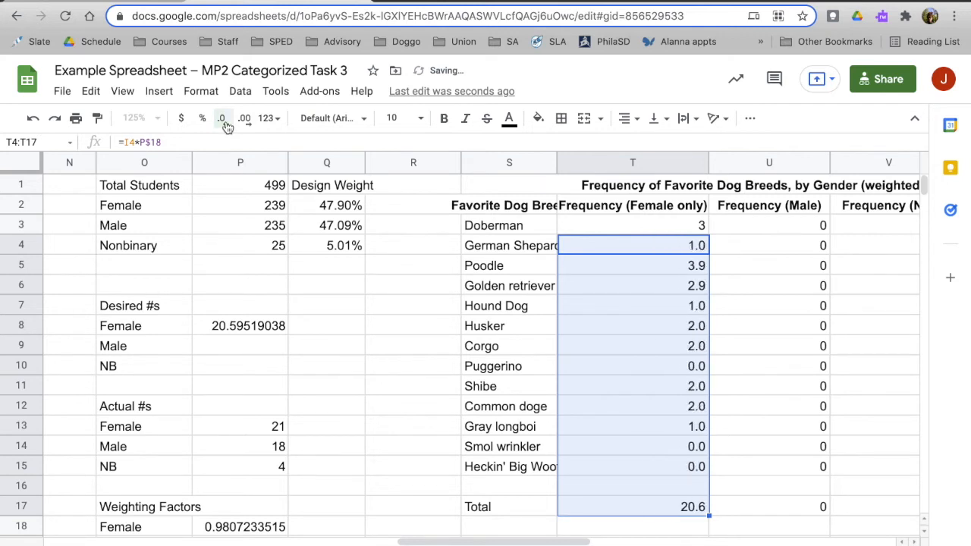
left_click(226, 125)
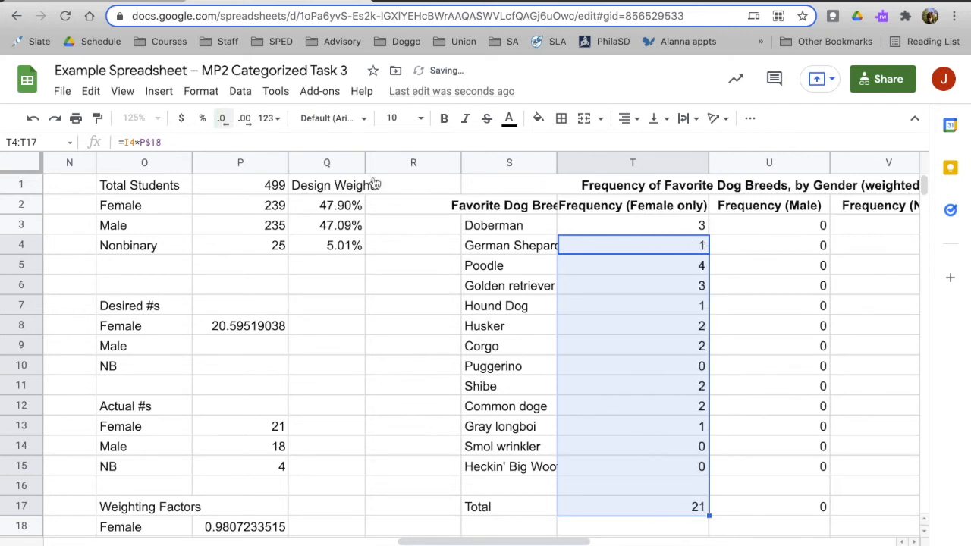
Review the desired and actual Female numbers alongside the weighted Female formulas for Golden retriever and German Shepard.
left_click(368, 315)
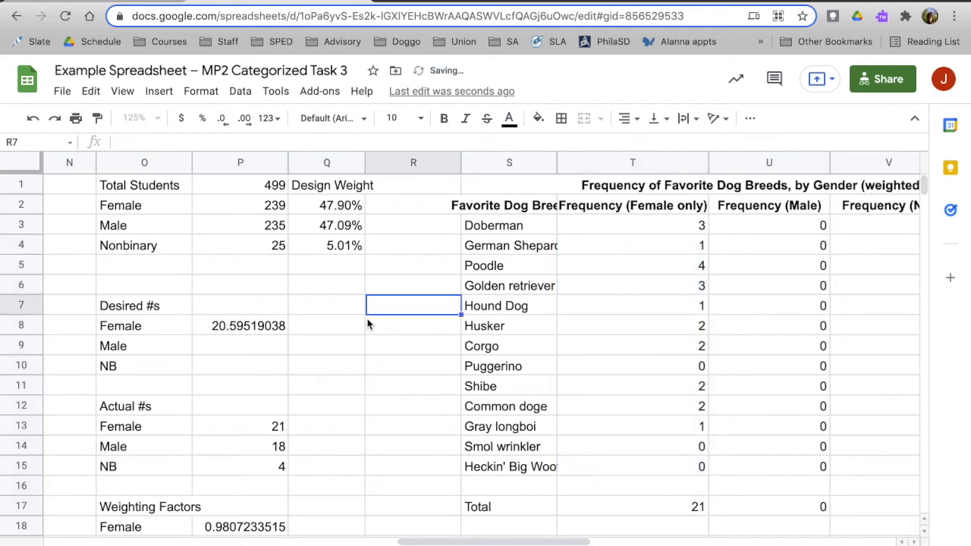
left_click(254, 334)
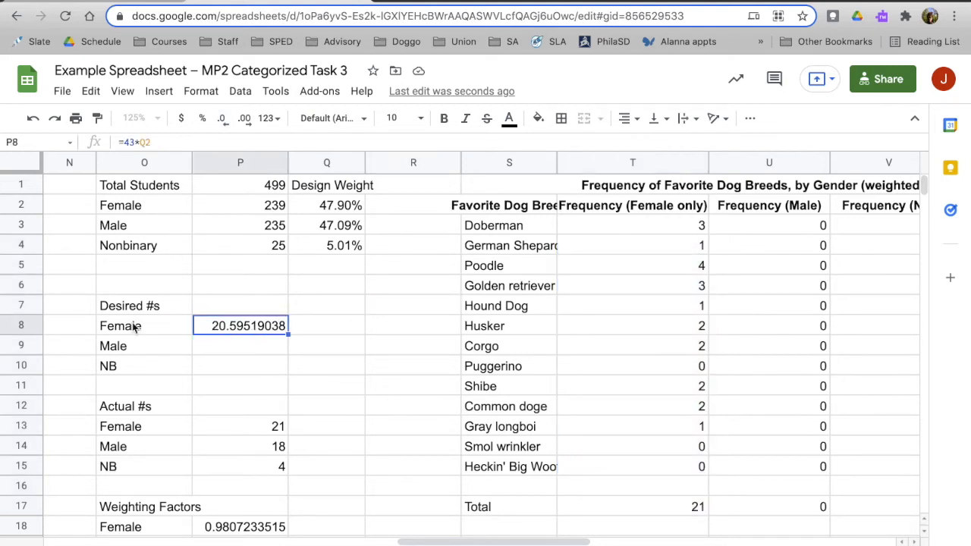
left_click(255, 432)
key("Up")
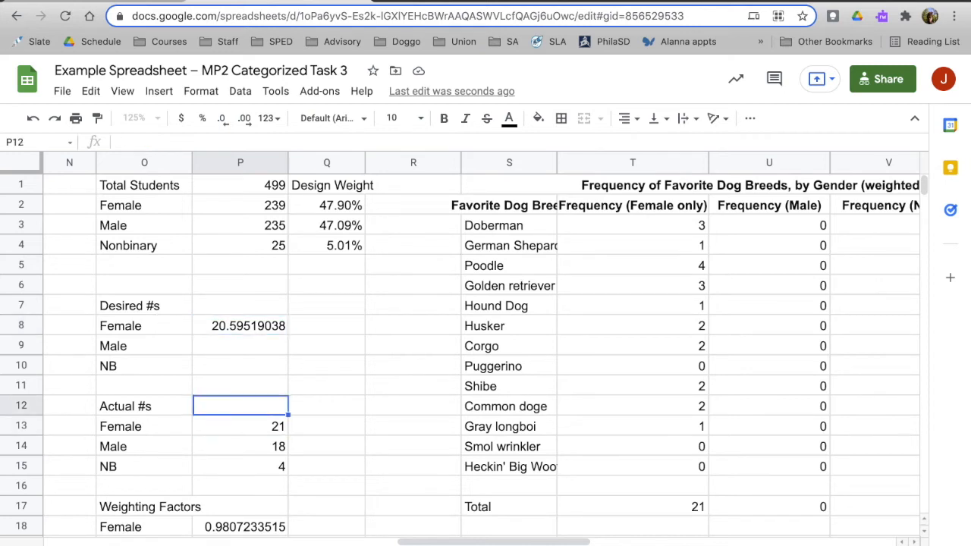
key("Up")
key("Up")
key("Up")
key("Up")
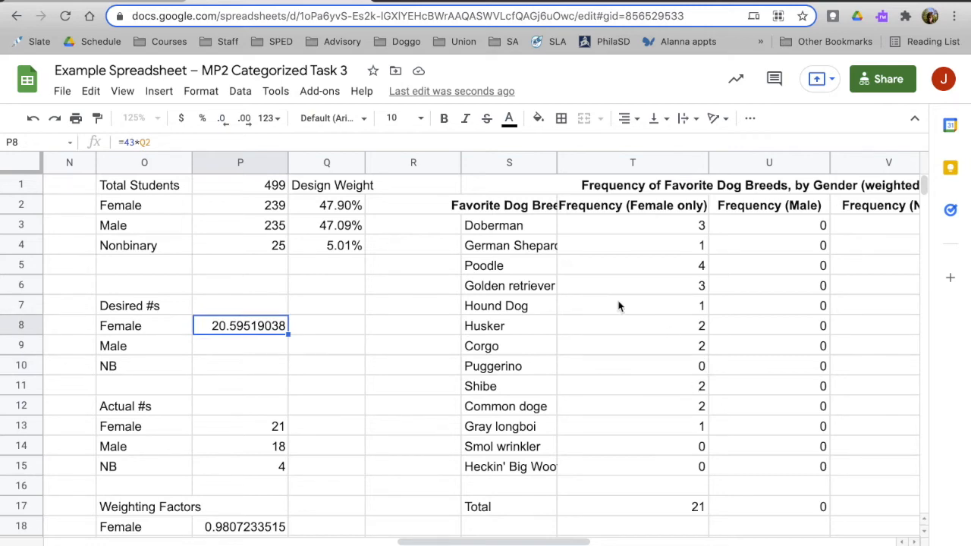
scroll(619, 306, "left", 5)
scroll(619, 306, "left", 3)
scroll(619, 306, "right", 8)
left_click(653, 282)
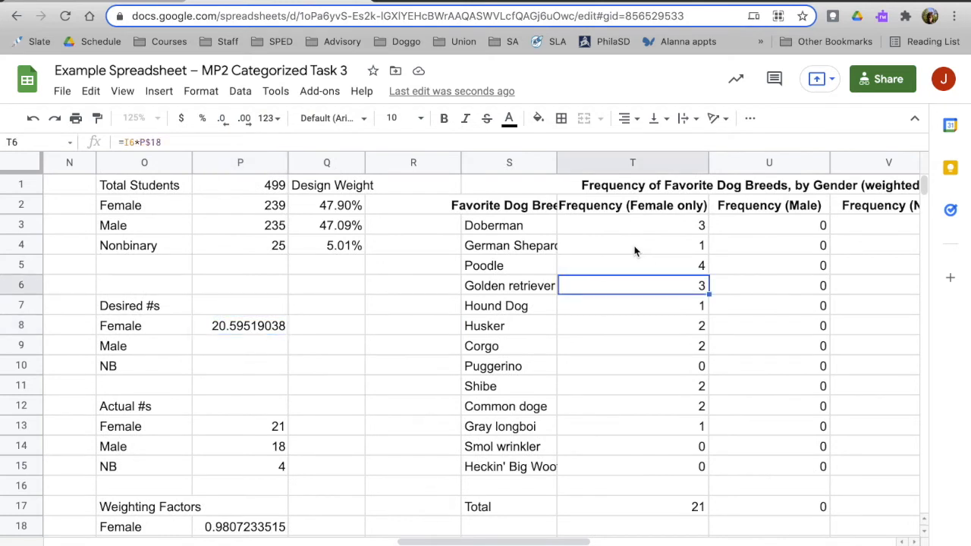
left_click(636, 251)
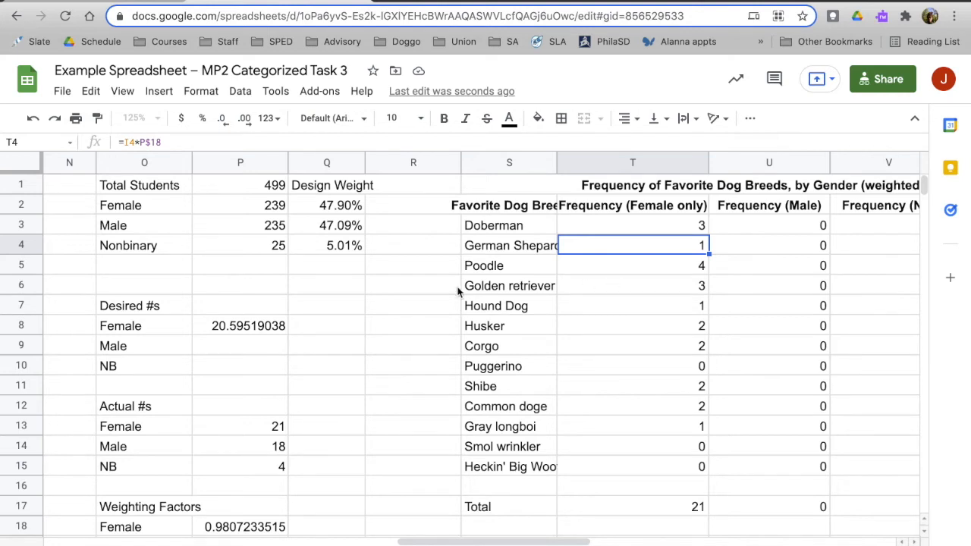
Fill the desired Female number formula from P8 down to P9 and P10 for Male and NB.
scroll(458, 292, "left", 2)
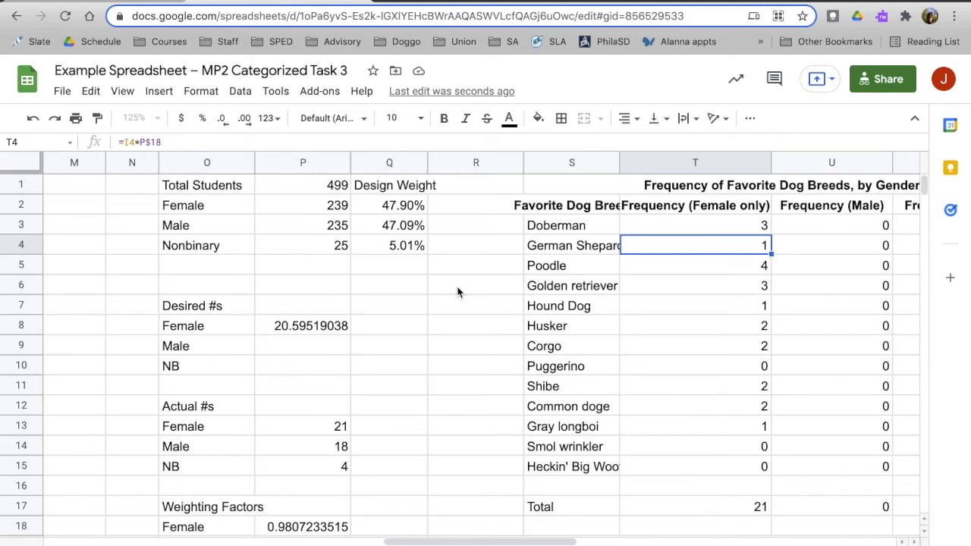
scroll(458, 292, "down", 3)
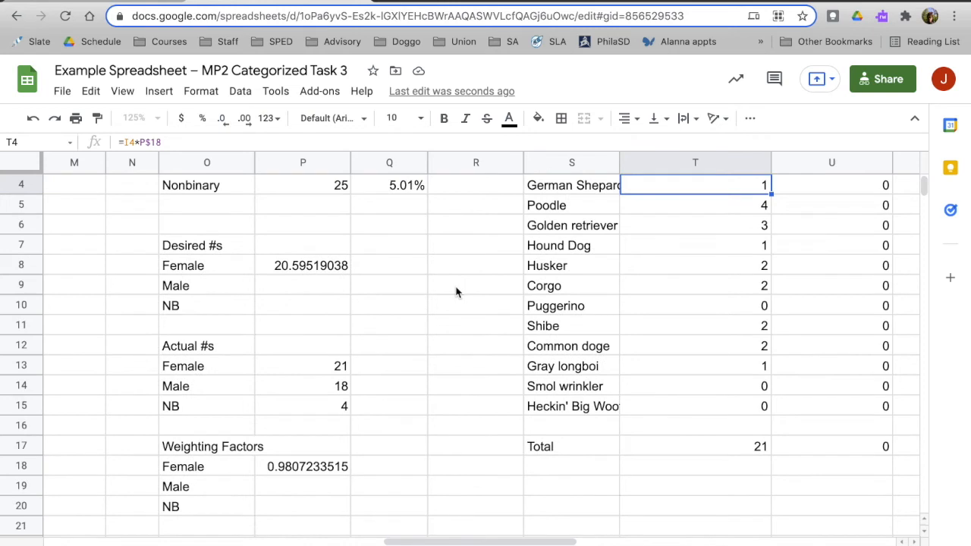
left_click(312, 285)
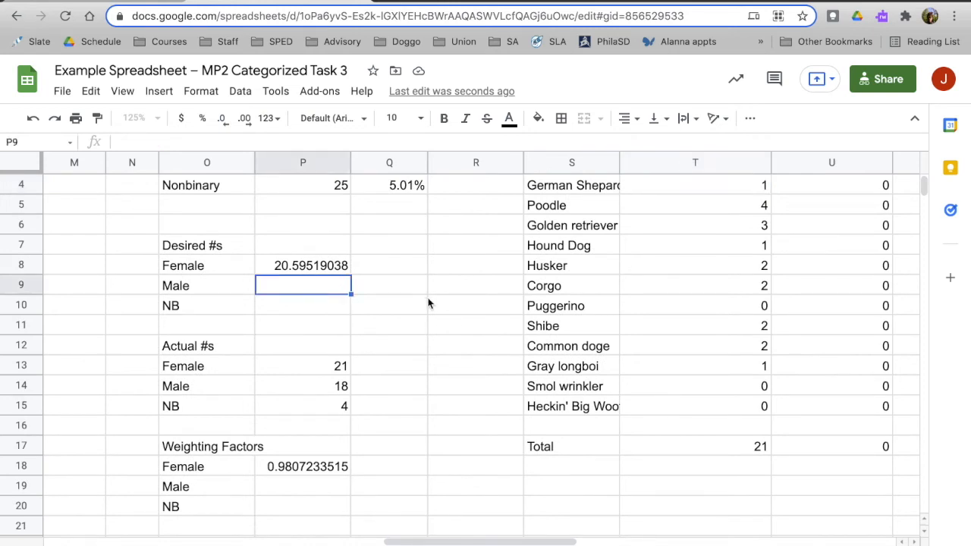
scroll(428, 303, "up", 3)
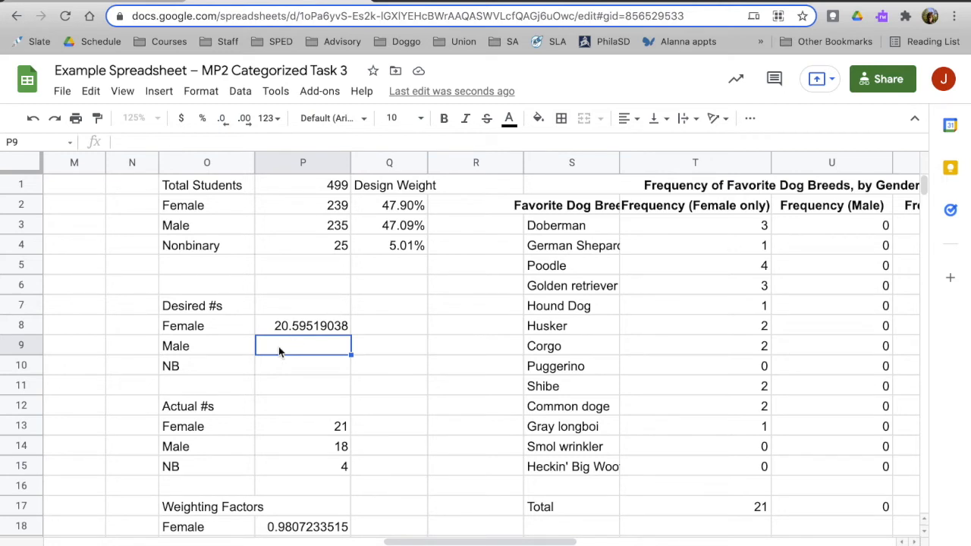
left_click(320, 330)
left_click_drag(351, 335, 348, 349)
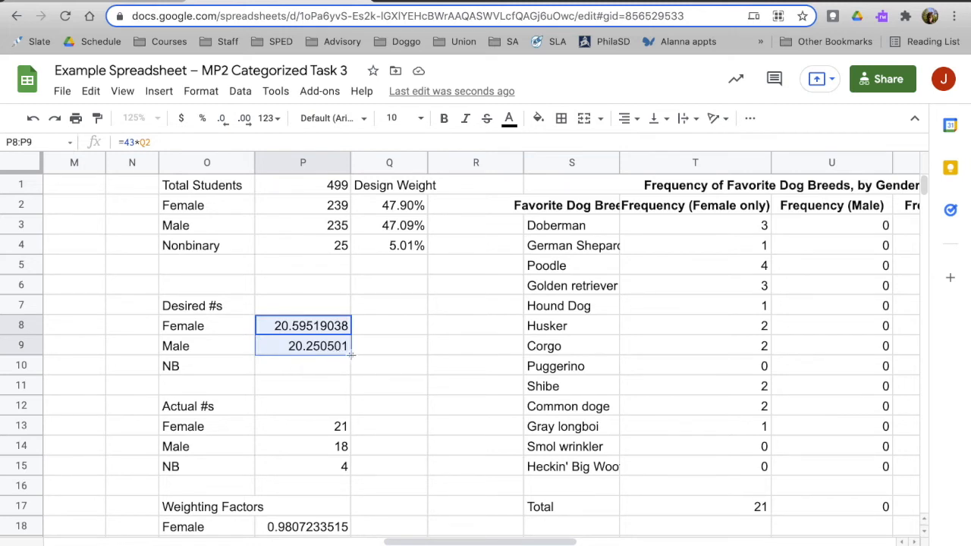
left_click_drag(350, 355, 422, 375)
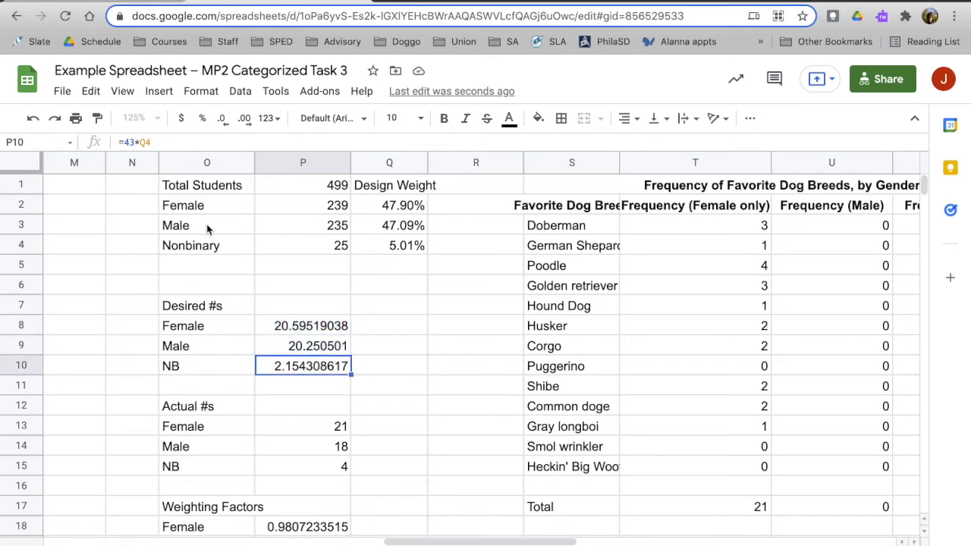
Check the actual Male and NB numbers against the totals in row 17 of the unweighted frequency table.
left_click(335, 451)
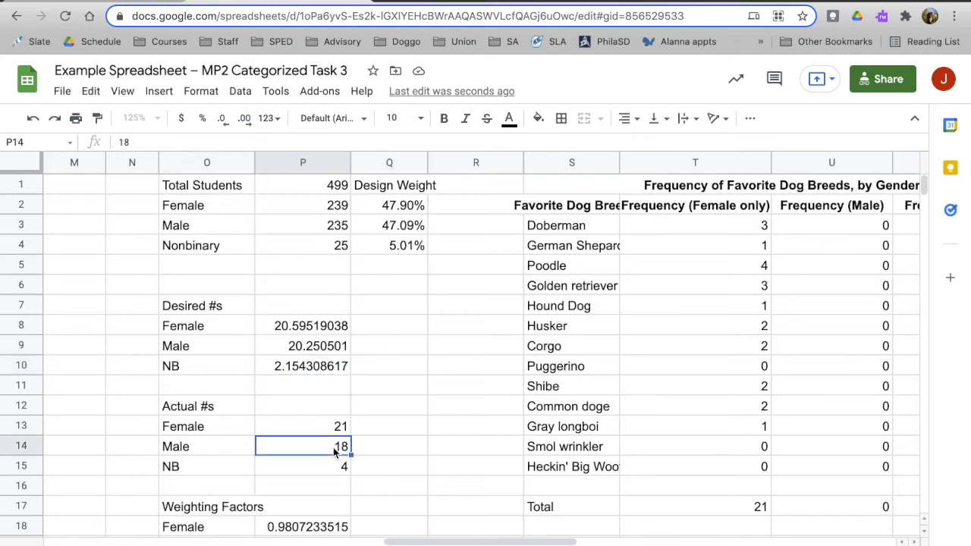
scroll(335, 452, "down", 4)
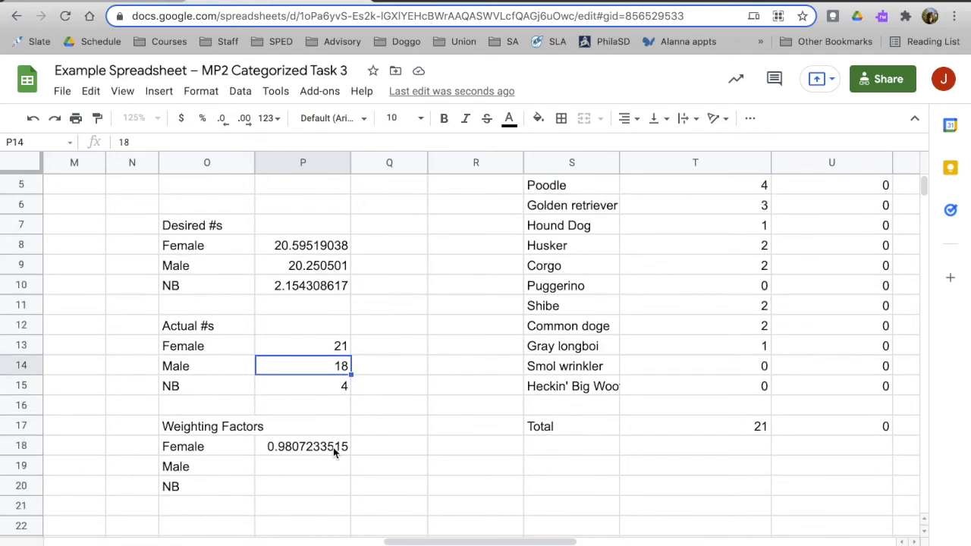
scroll(319, 365, "left", 10)
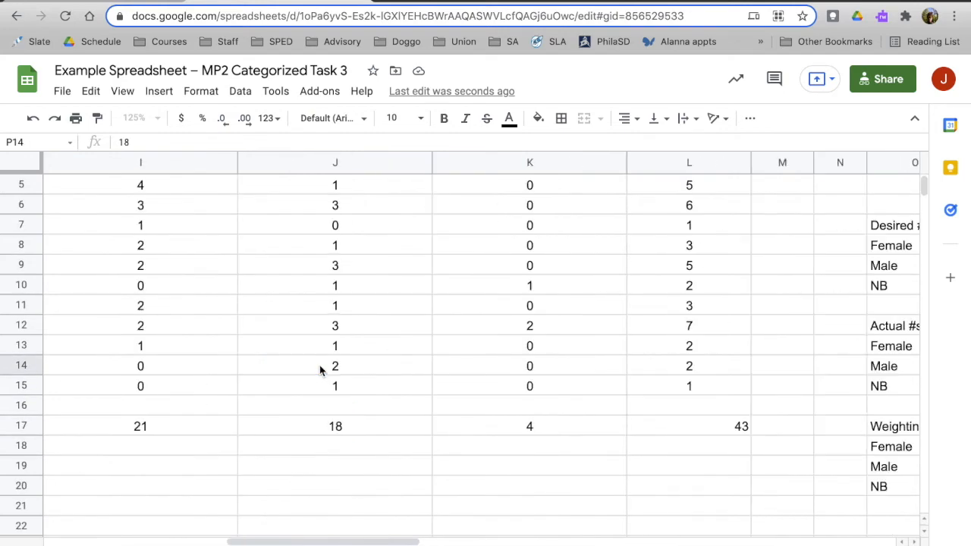
scroll(319, 365, "up", 4)
scroll(319, 365, "left", 1)
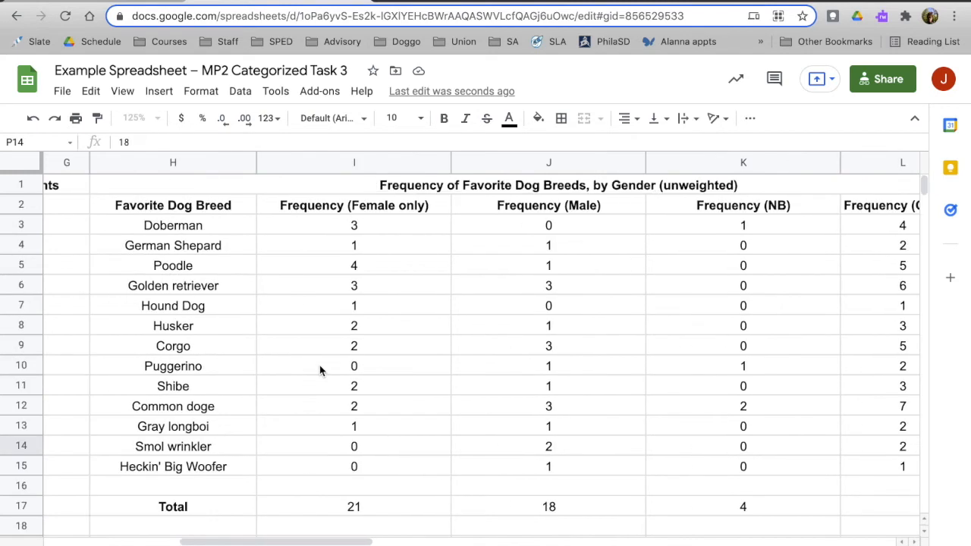
left_click(726, 516)
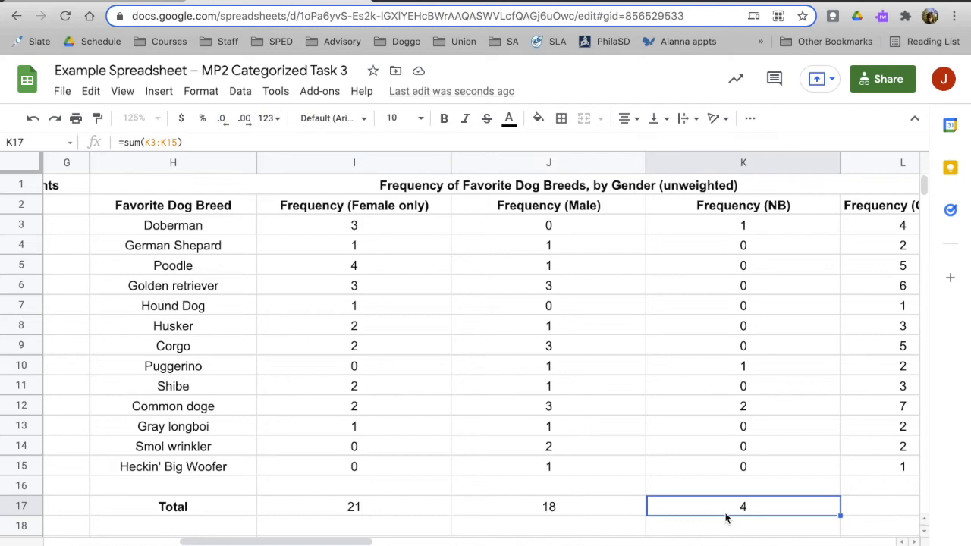
scroll(727, 516, "right", 8)
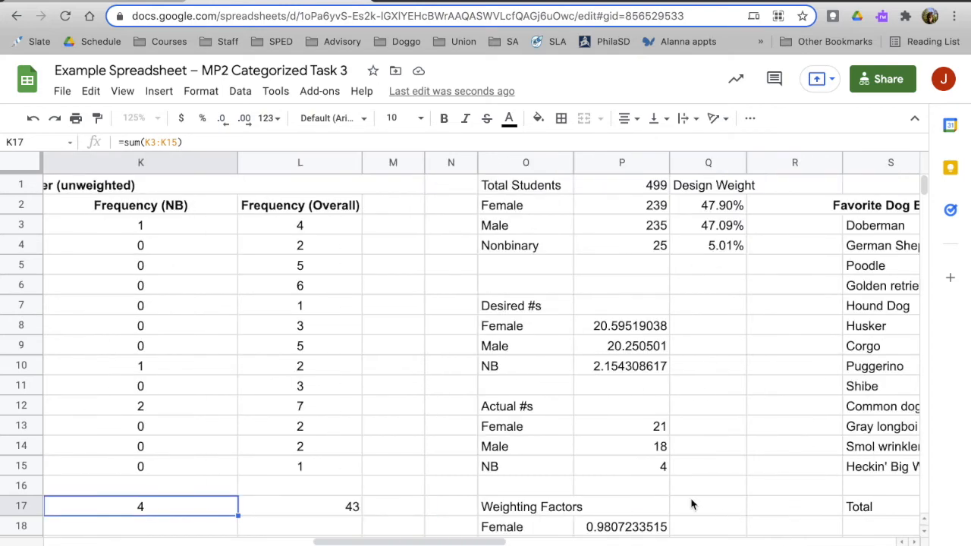
Fill the Female weighting factor formula from P18 down to P19 and P20 for Male and NB.
scroll(692, 504, "down", 1)
scroll(692, 505, "down", 1)
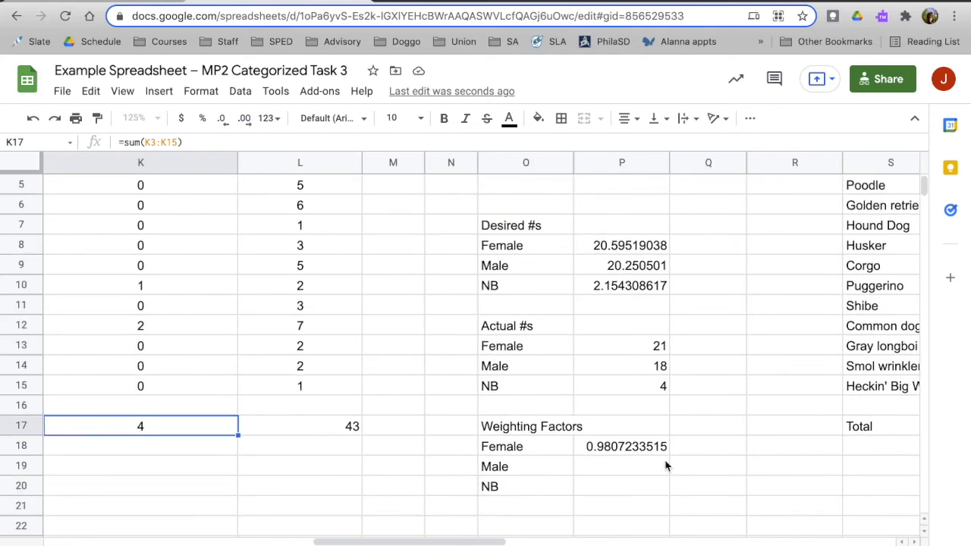
left_click(628, 448)
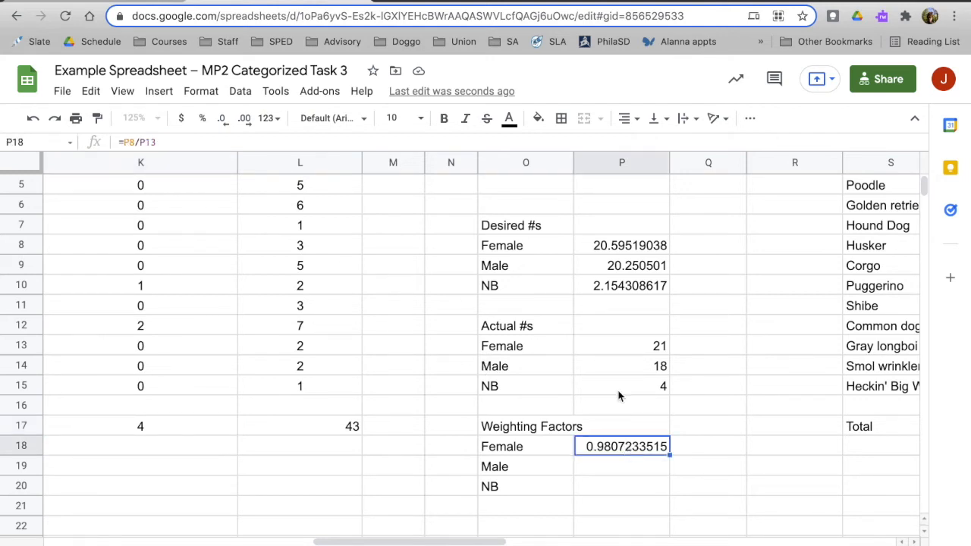
left_click_drag(670, 454, 667, 492)
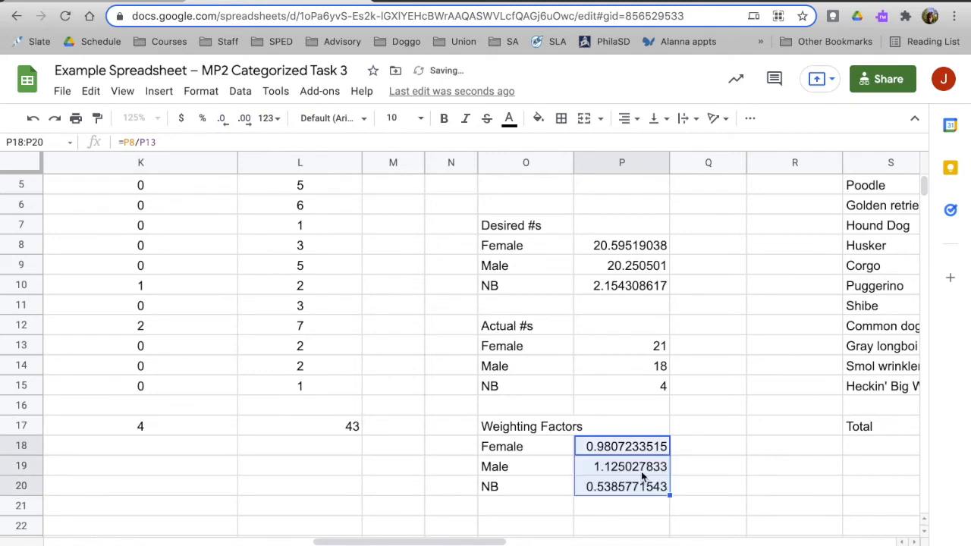
Review the Female, Male and NB weighting factor formulas in P18:P20 against the desired and actual numbers.
left_click(642, 475)
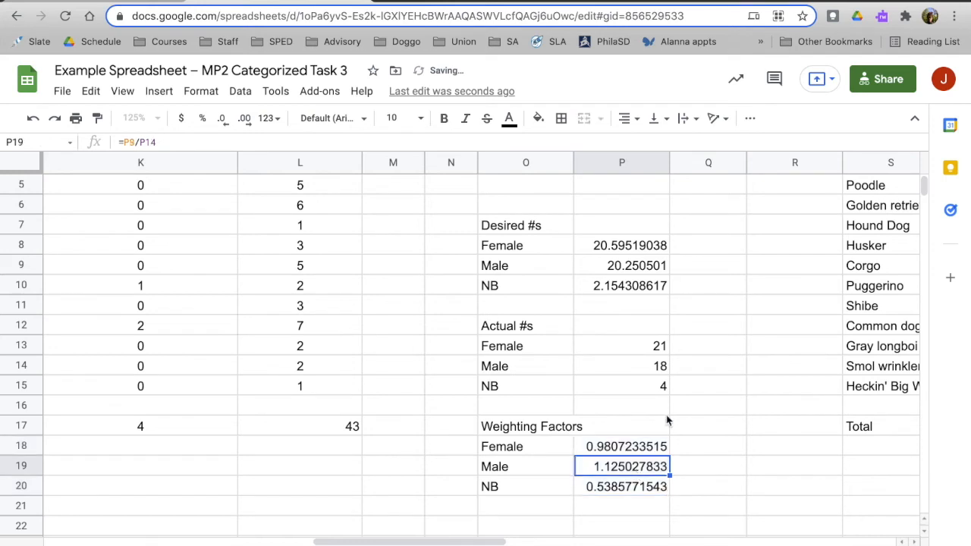
scroll(667, 421, "up", 2)
scroll(667, 420, "down", 2)
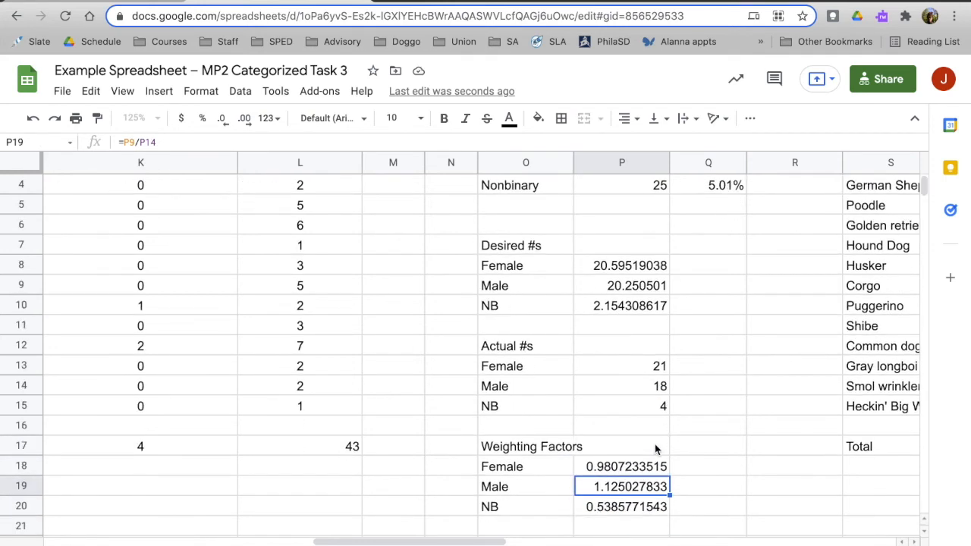
left_click(619, 512)
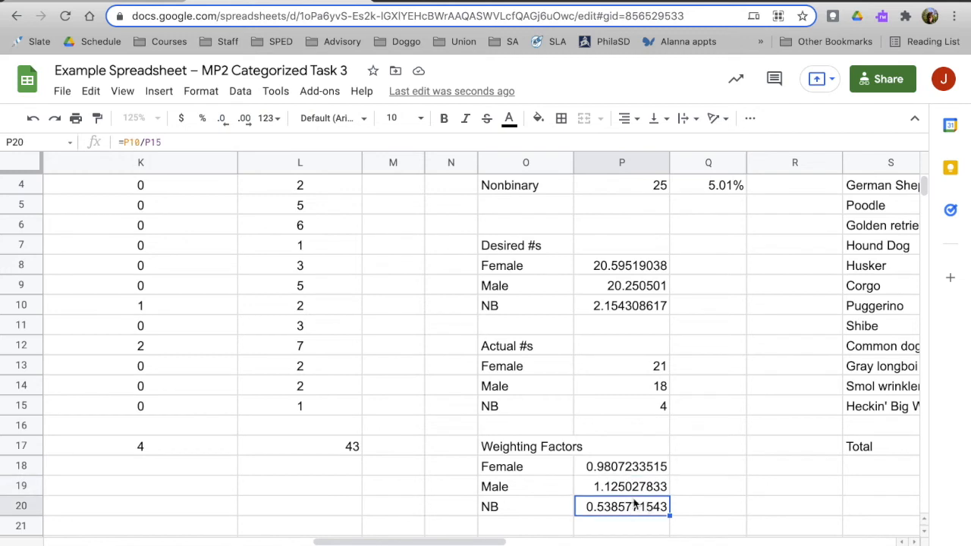
left_click(607, 472)
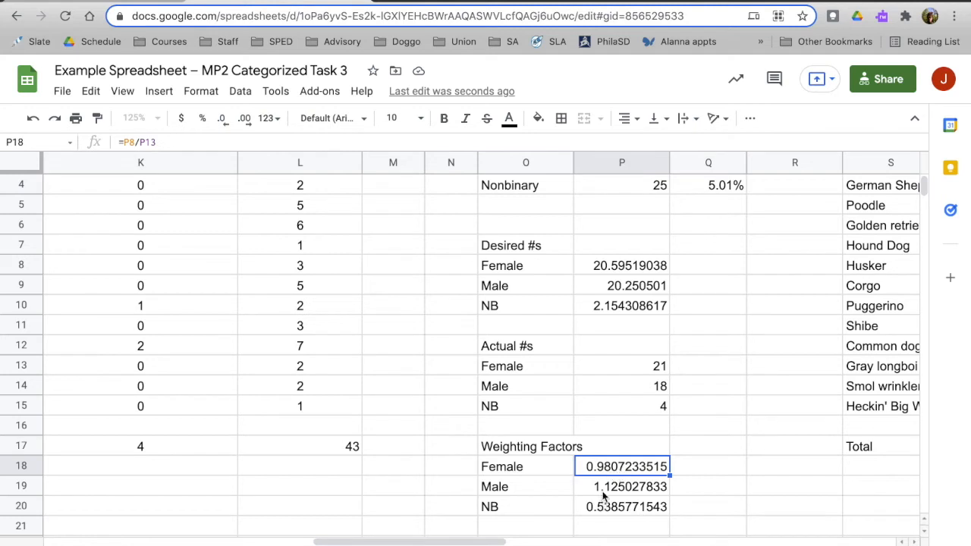
left_click(605, 491)
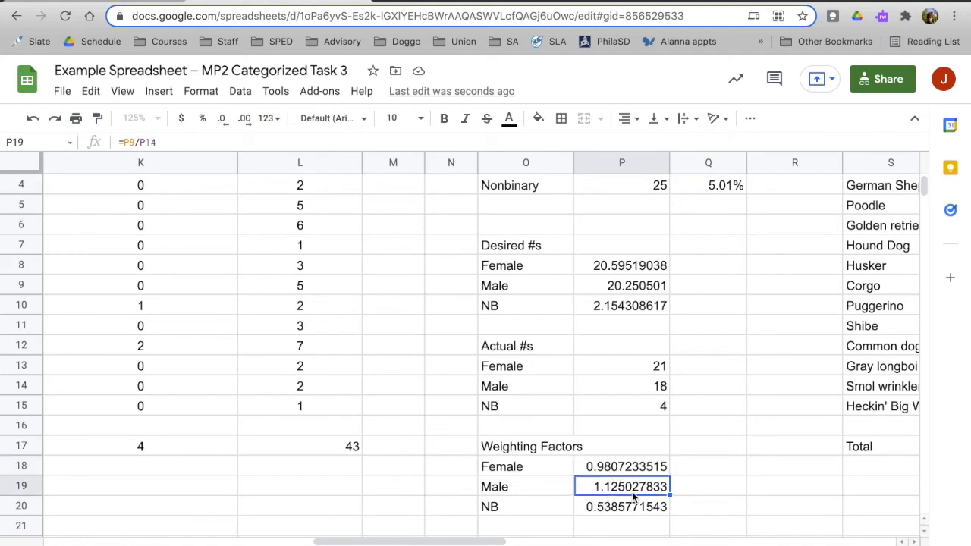
left_click(624, 509)
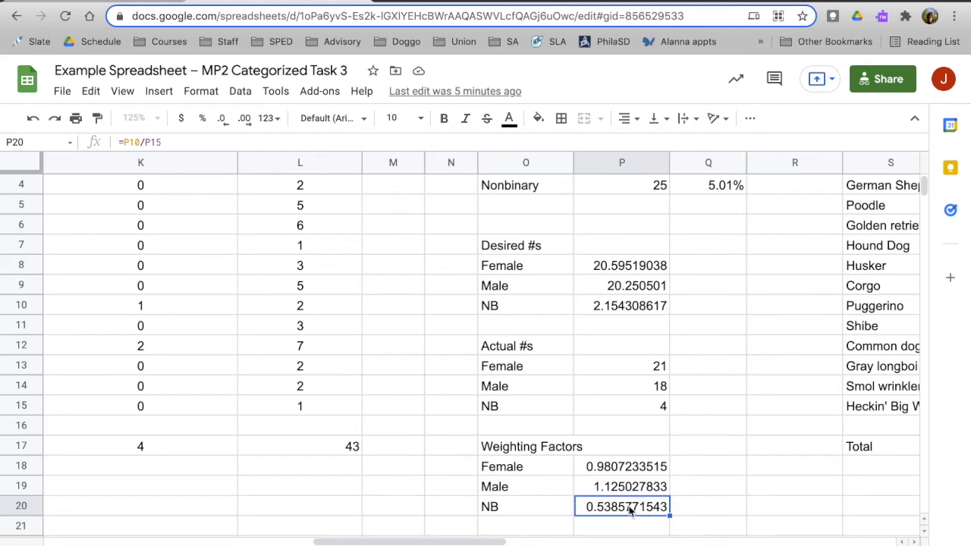
left_click(698, 508)
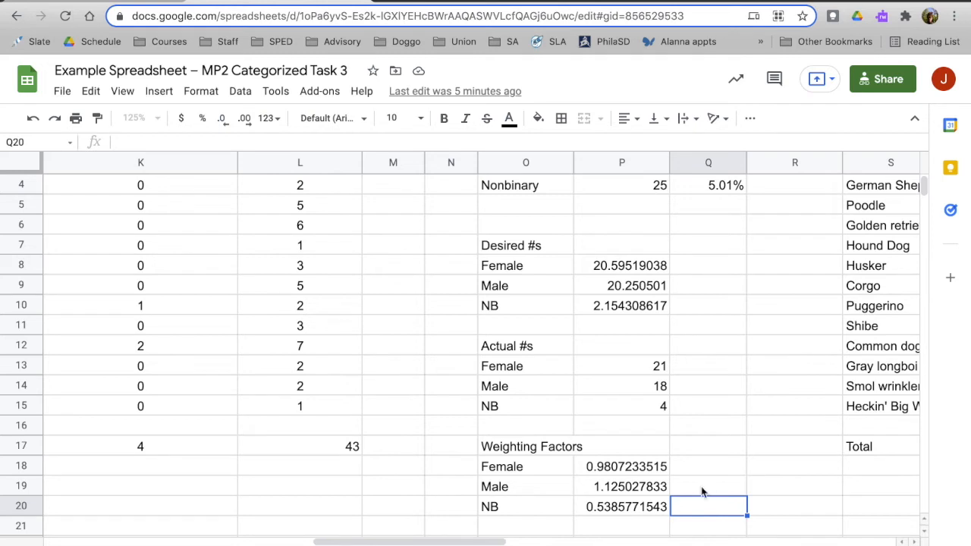
left_click(629, 515)
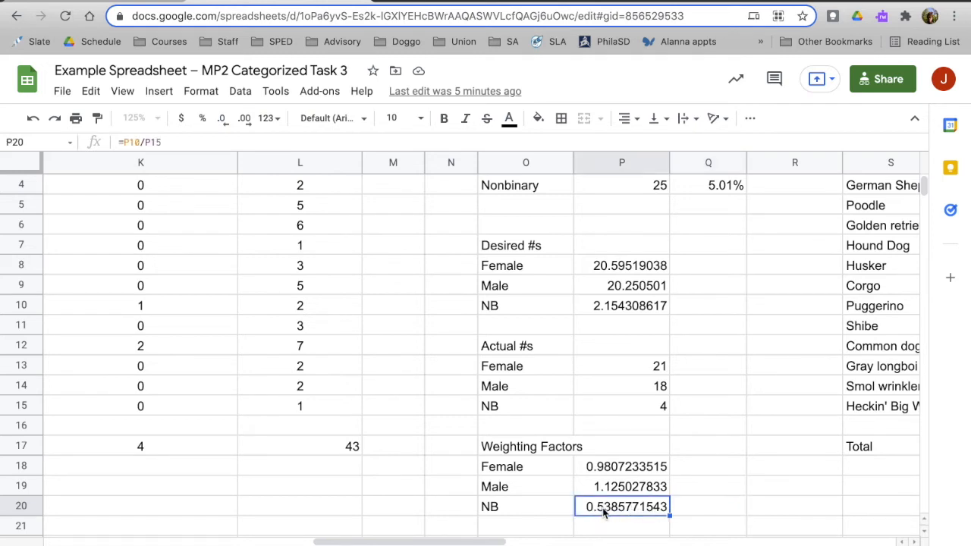
Check the NB total in K17 and the NB breed frequencies in the unweighted table.
scroll(219, 414, "left", 3)
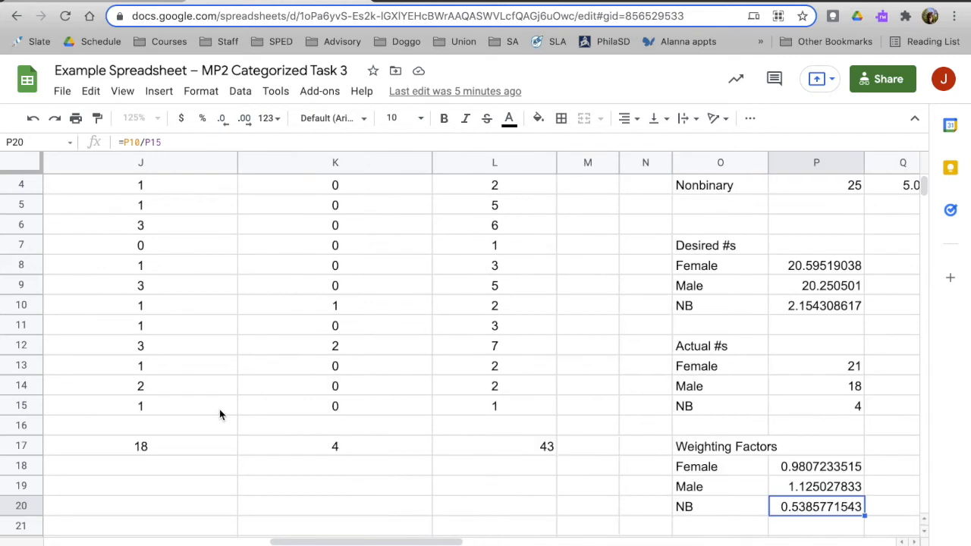
left_click(332, 447)
scroll(326, 453, "up", 1)
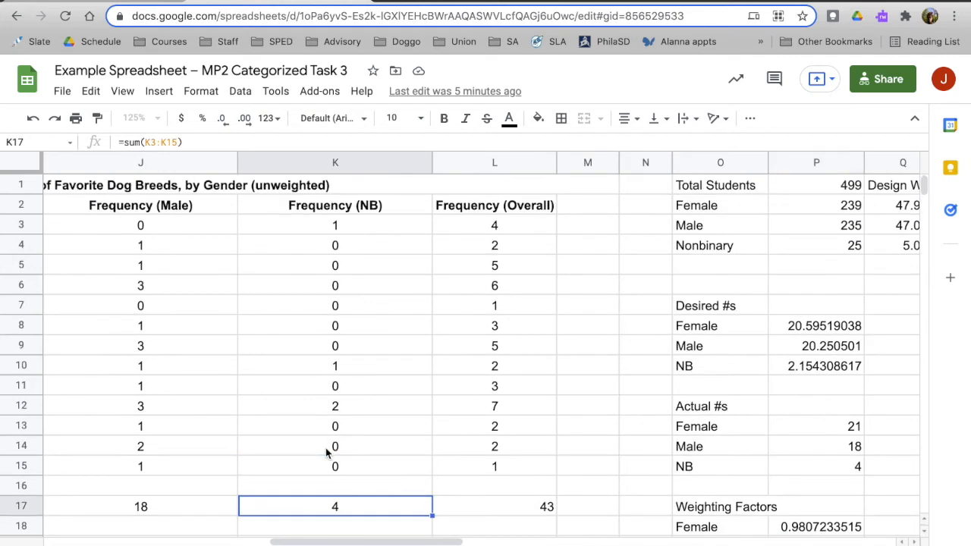
scroll(327, 453, "right", 2)
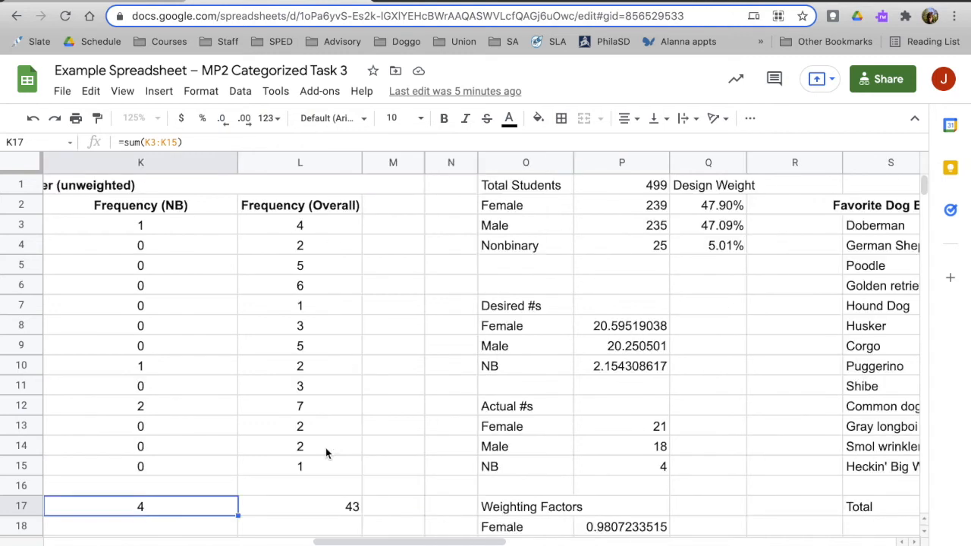
Examine the Female and Male weighting factors and the cells referenced by the NB weighting factor formula in P20.
scroll(537, 444, "down", 1)
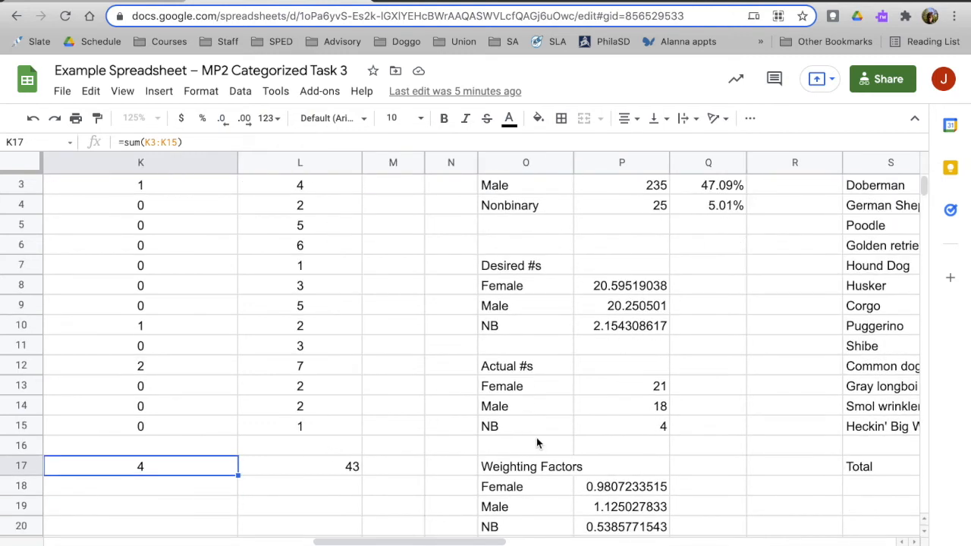
scroll(621, 463, "down", 1)
left_click(607, 467)
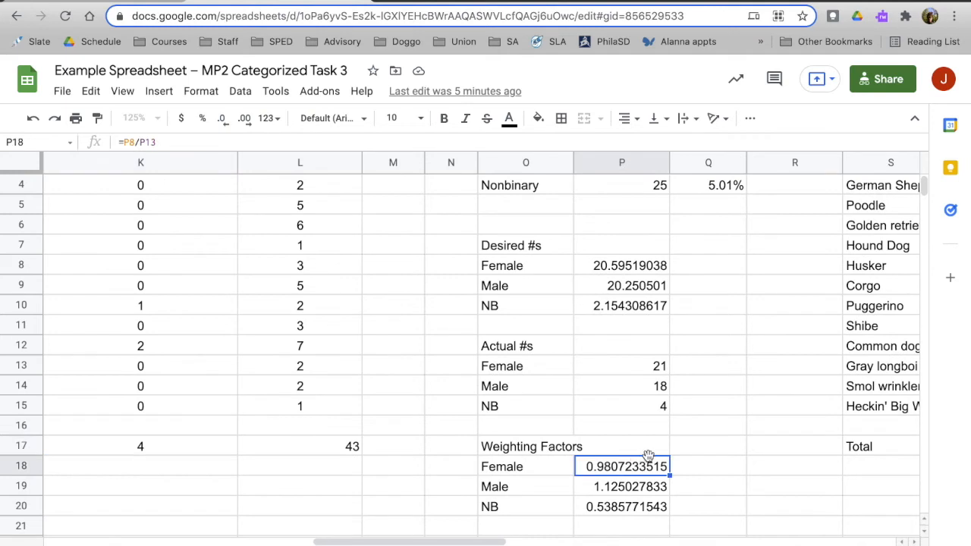
left_click(625, 487)
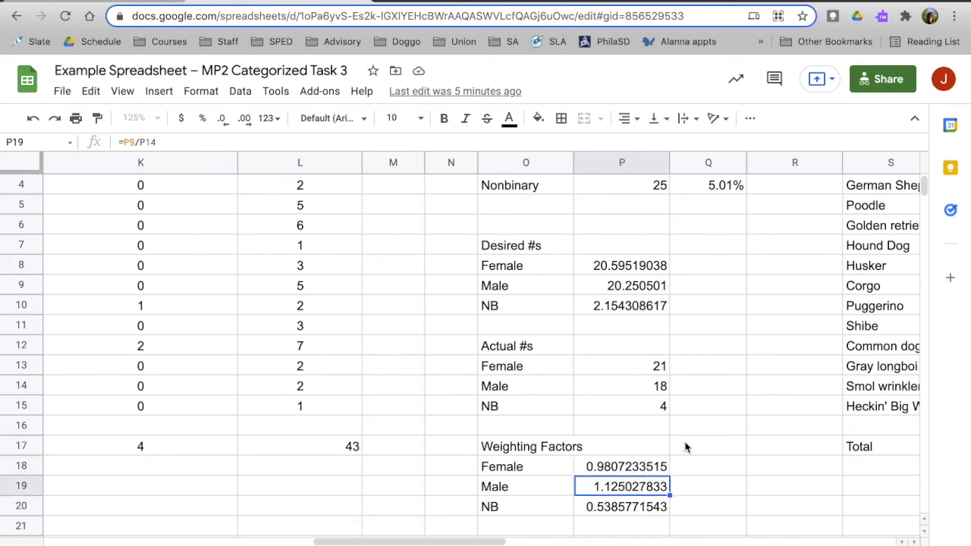
scroll(657, 449, "right", 3)
left_click(445, 508)
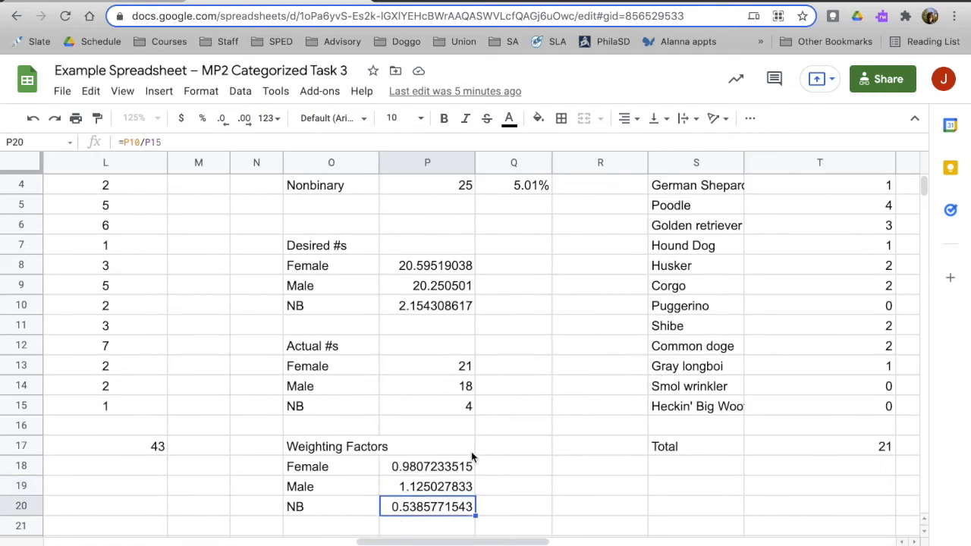
double_click(453, 513)
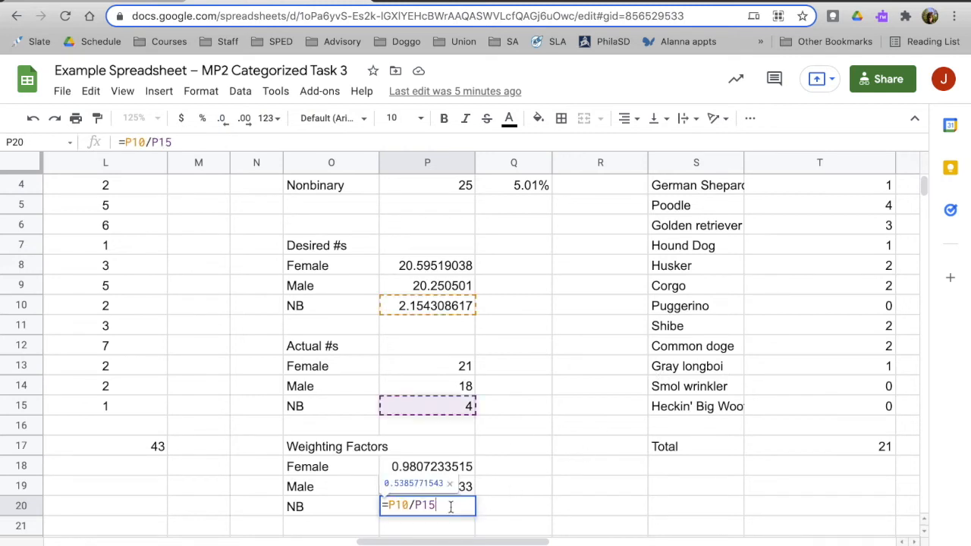
left_click(528, 495)
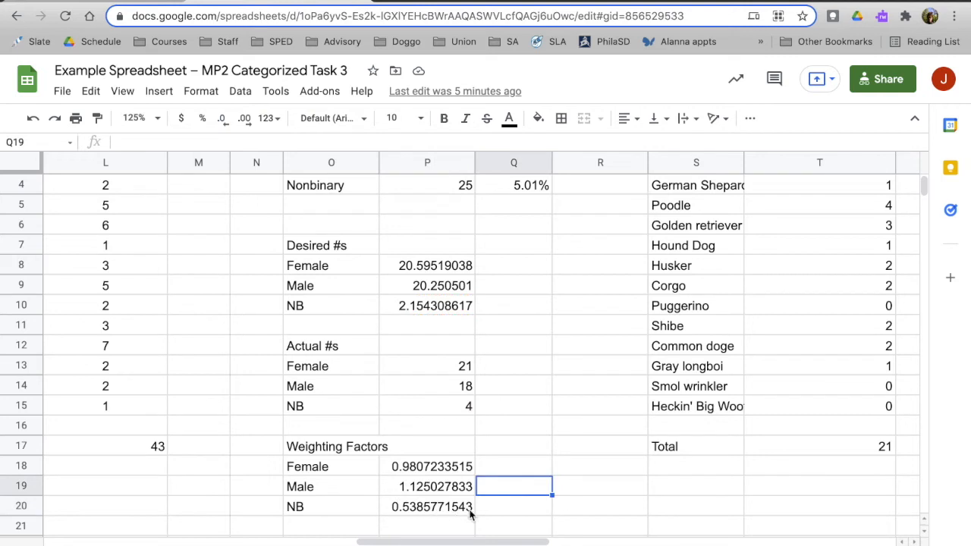
left_click(315, 509)
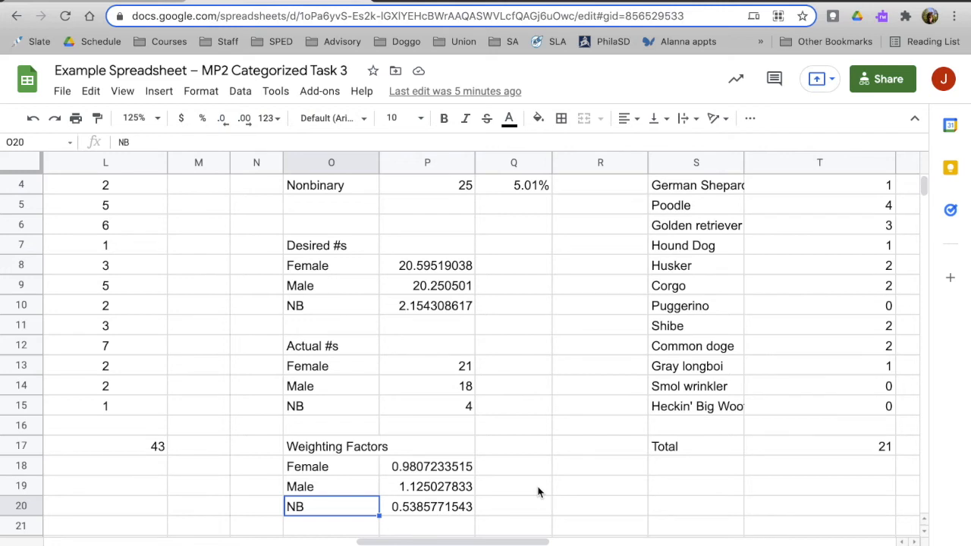
Compare the NB, Female and Male totals in row 17 of the unweighted frequency table.
scroll(538, 493, "left", 5)
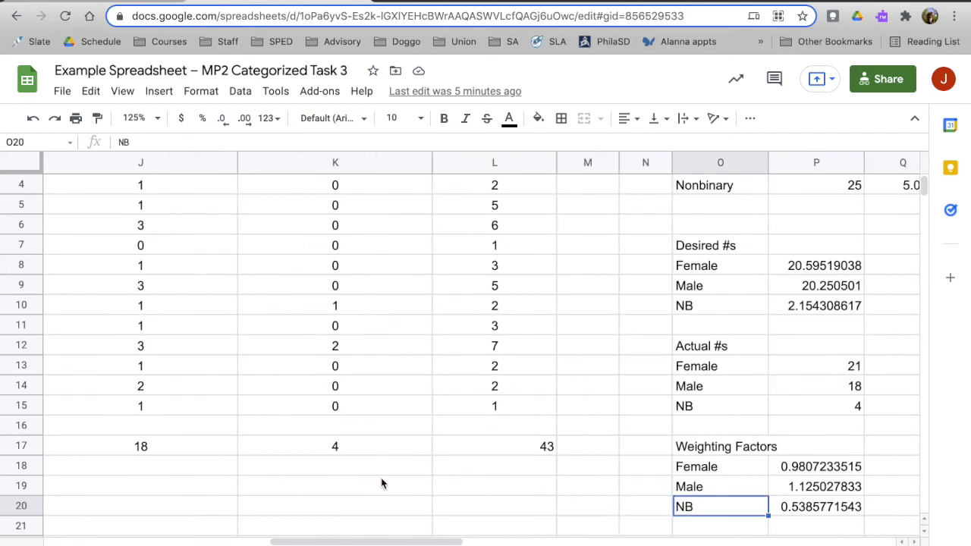
left_click(302, 448)
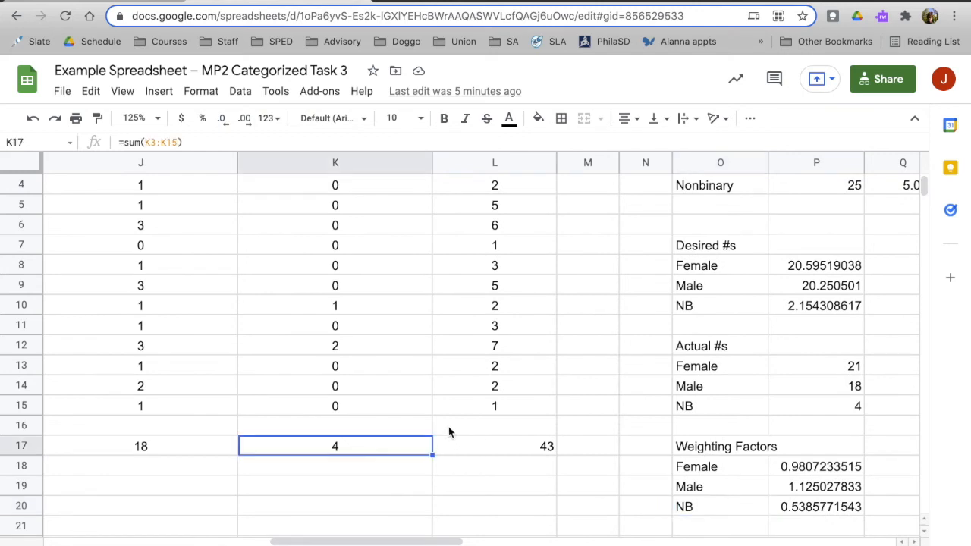
scroll(448, 428, "up", 1)
scroll(448, 429, "left", 3)
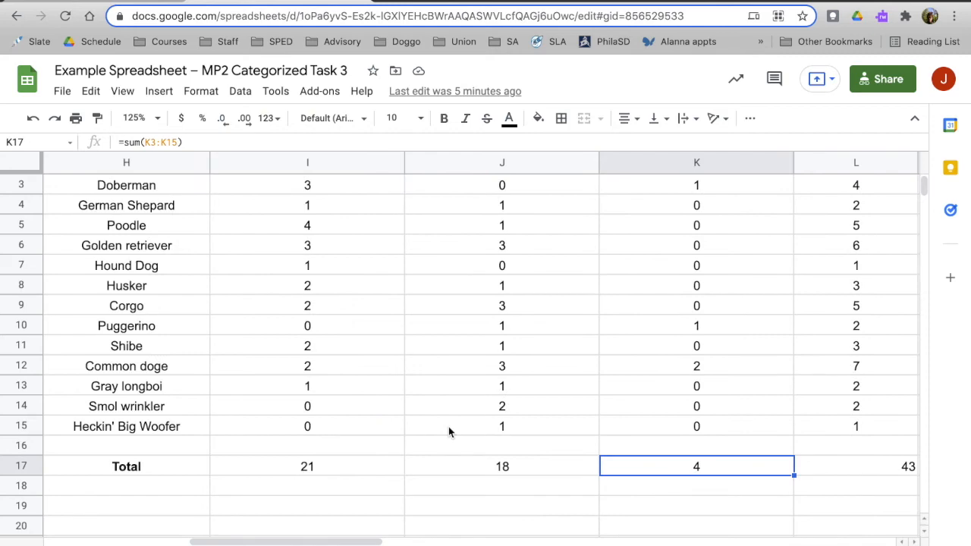
left_click(315, 479)
left_click(489, 477)
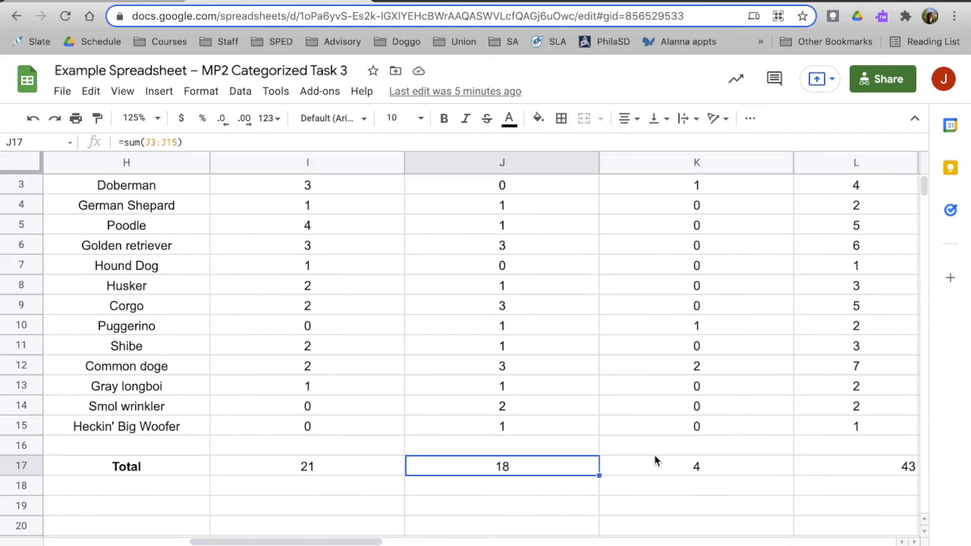
Review the design weights, desired numbers, actual numbers and weighting factors in columns O to Q.
scroll(656, 461, "right", 5)
scroll(657, 462, "down", 1)
scroll(656, 461, "down", 1)
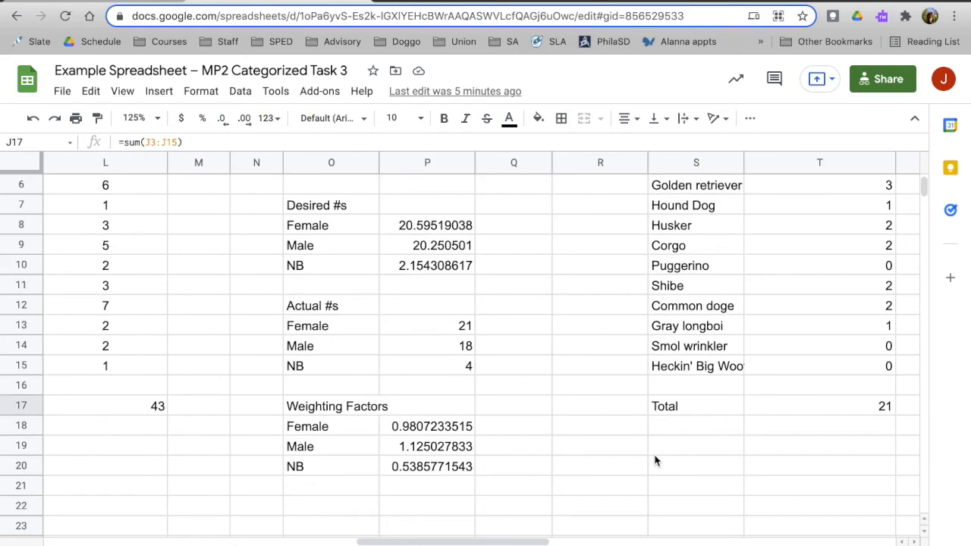
scroll(656, 461, "up", 3)
scroll(657, 461, "down", 1)
scroll(656, 462, "down", 2)
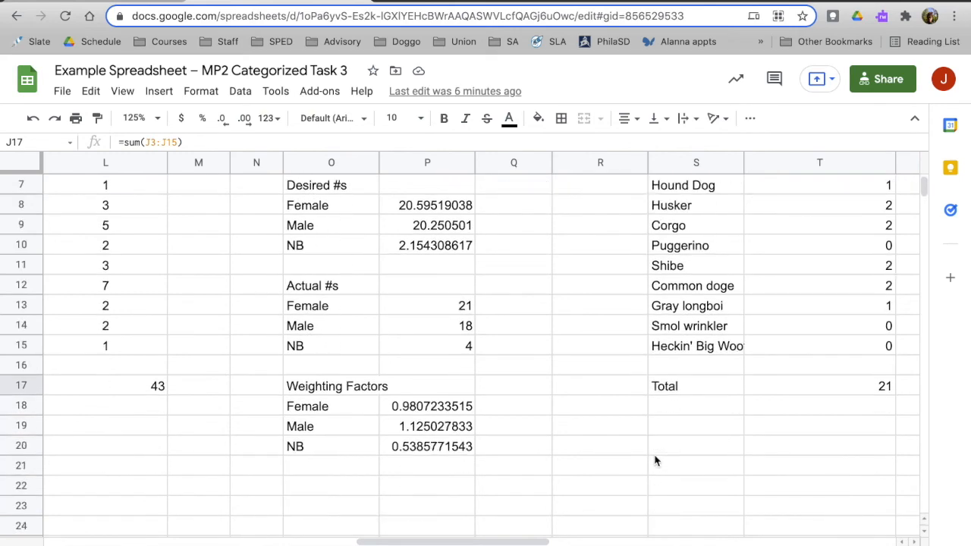
scroll(656, 462, "up", 3)
scroll(656, 461, "down", 3)
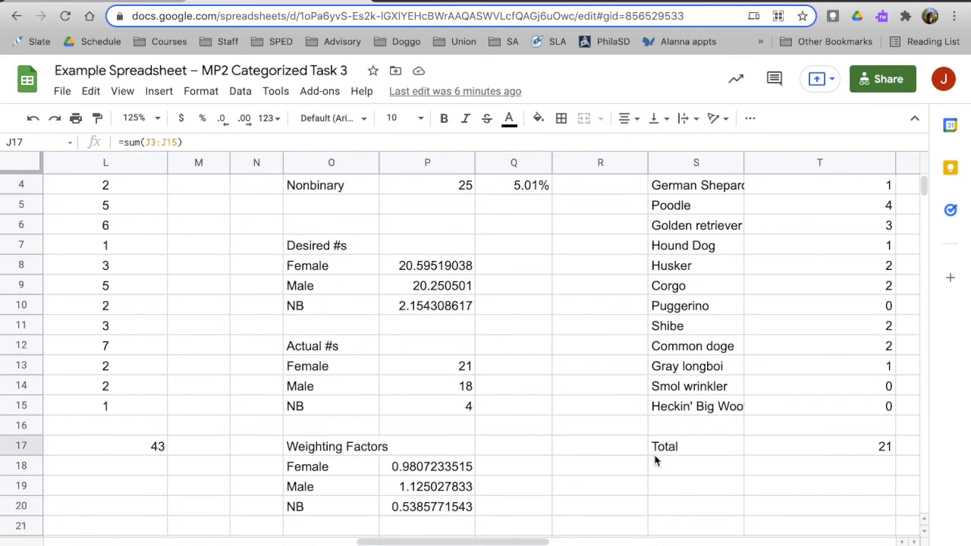
scroll(600, 385, "up", 1)
scroll(599, 385, "up", 2)
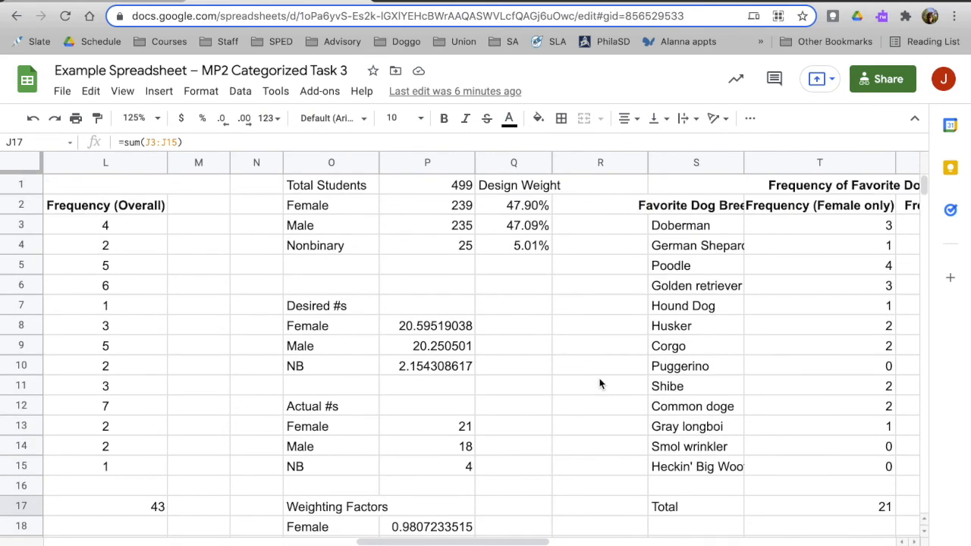
Compare the frequencies and gender totals in the weighted dog breed table with the desired numbers in P8:P10.
scroll(599, 385, "right", 2)
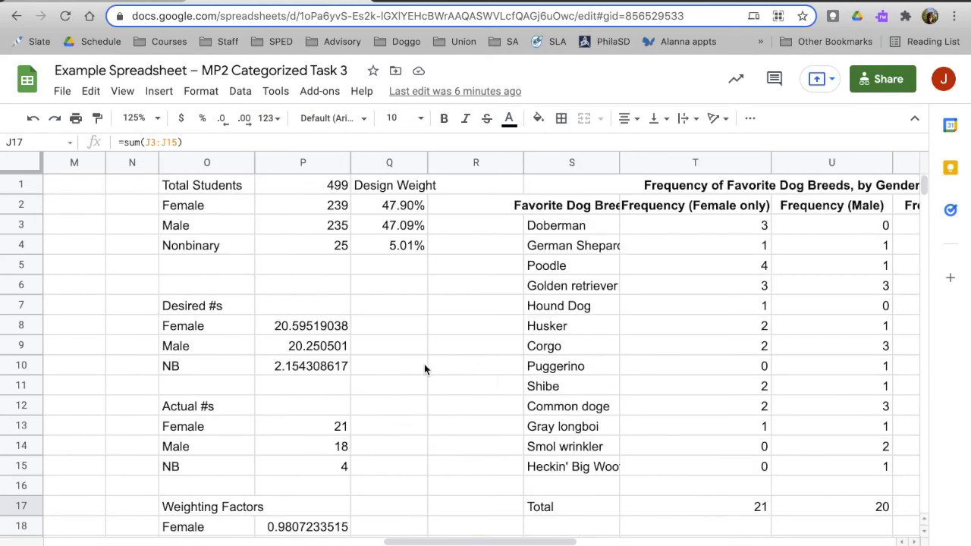
scroll(425, 369, "down", 1)
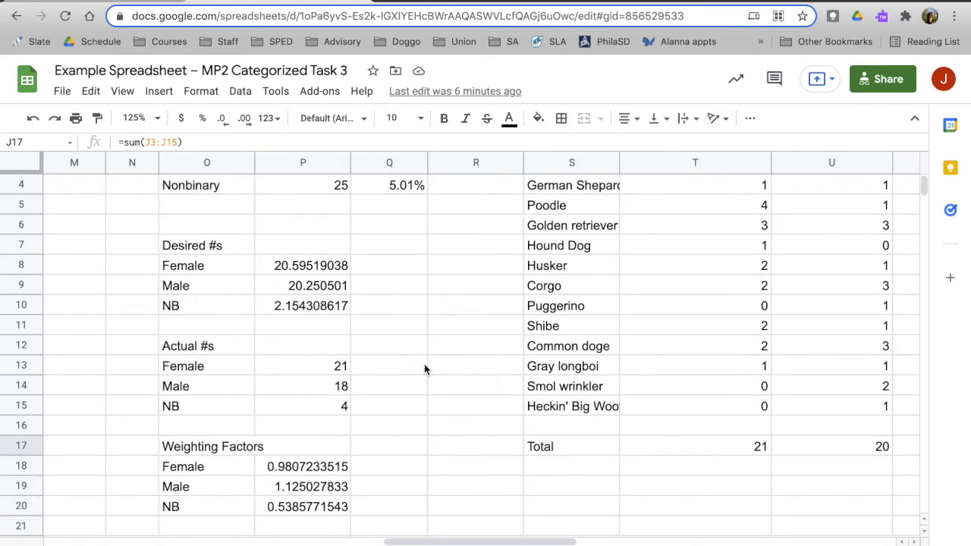
scroll(425, 370, "up", 1)
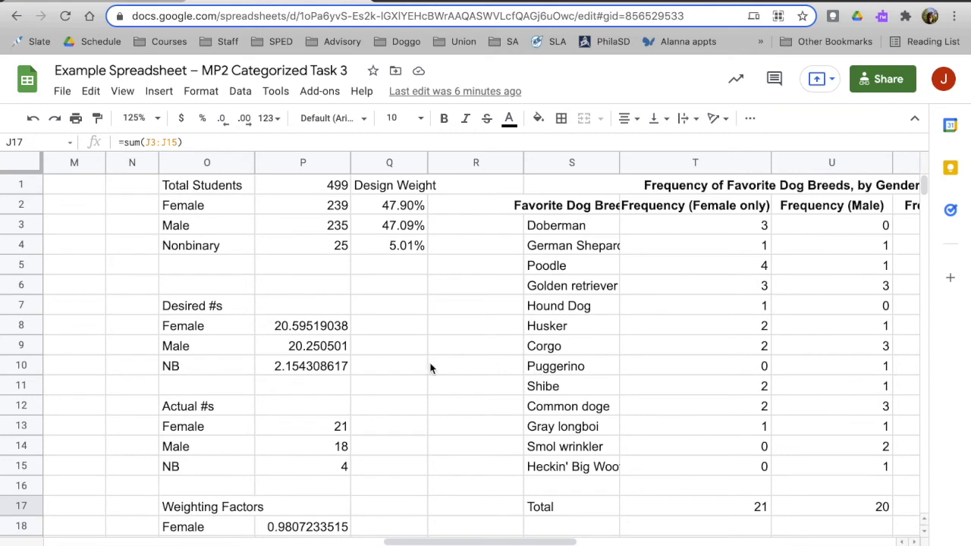
scroll(431, 368, "right", 3)
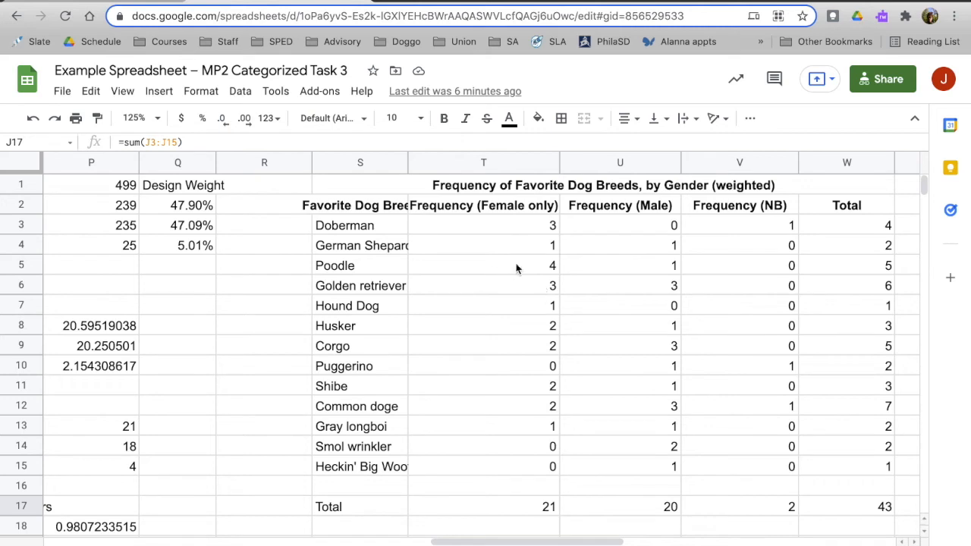
scroll(205, 356, "left", 2)
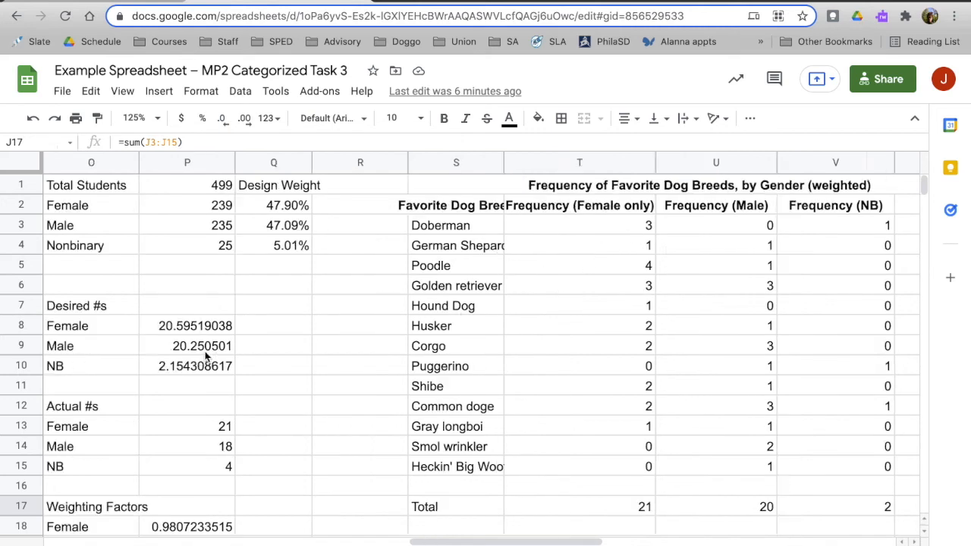
scroll(206, 353, "right", 2)
scroll(550, 340, "right", 2)
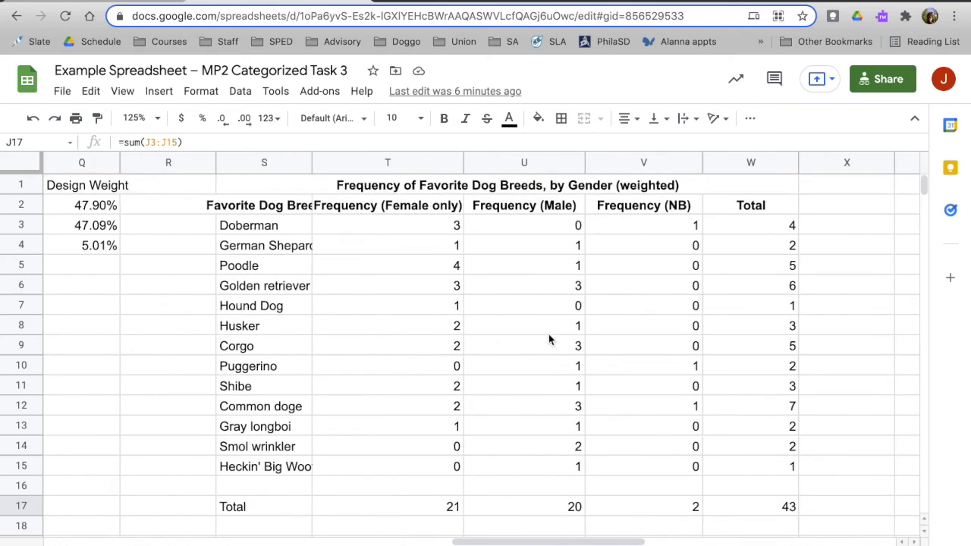
Compare the weighted Male and NB formulas for Doberman in U3 and V3.
left_click(524, 231)
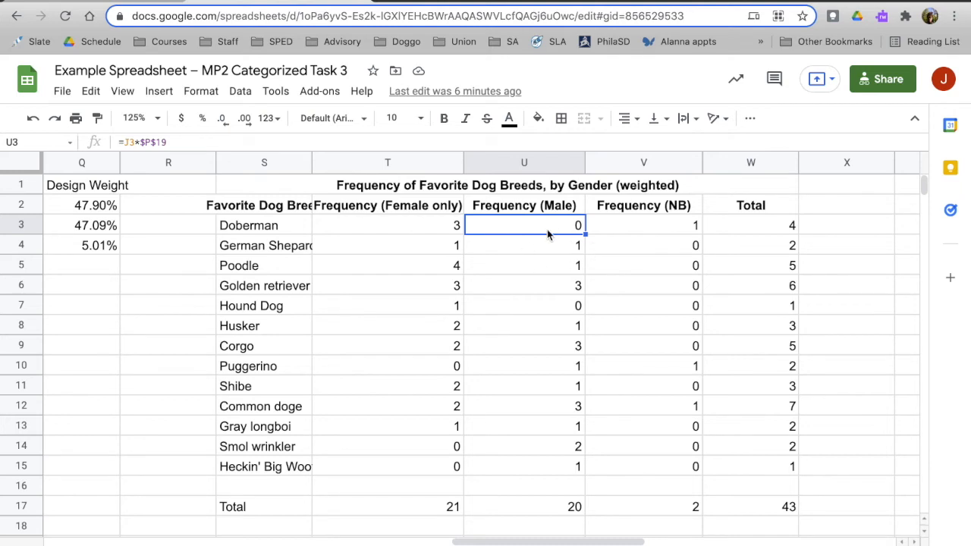
left_click(660, 232)
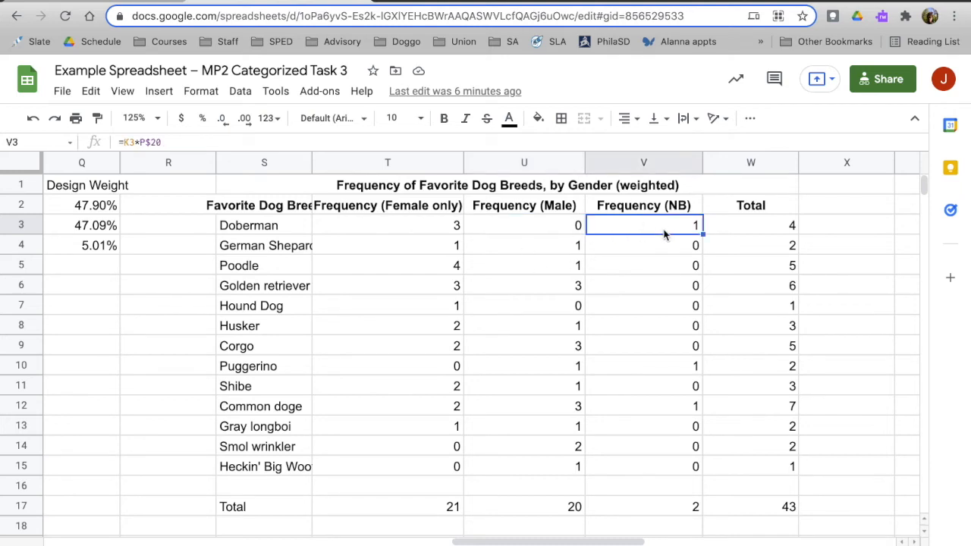
left_click(556, 229)
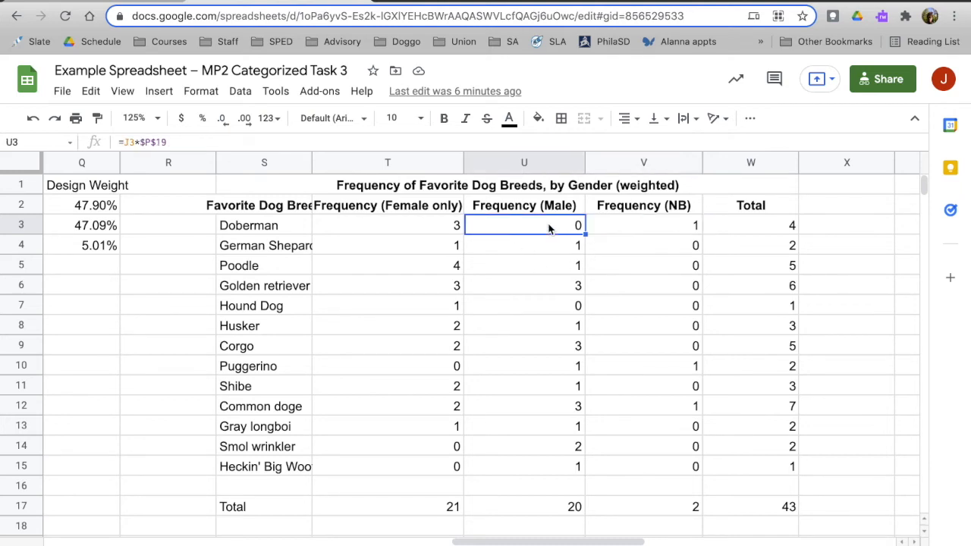
Trace the unweighted Male frequency and the Male weighting factor referenced by the formula in U3.
left_click(127, 141)
scroll(240, 328, "left", 5)
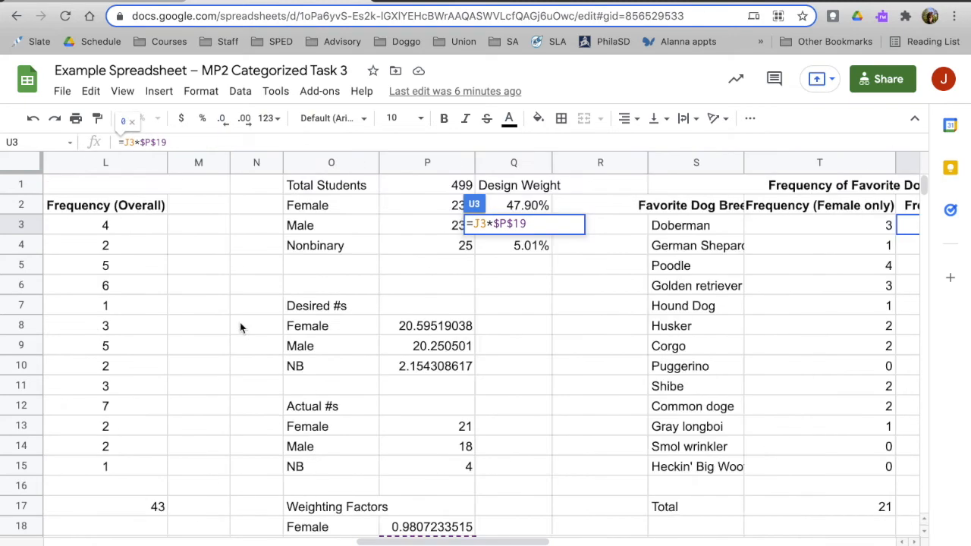
scroll(240, 328, "left", 5)
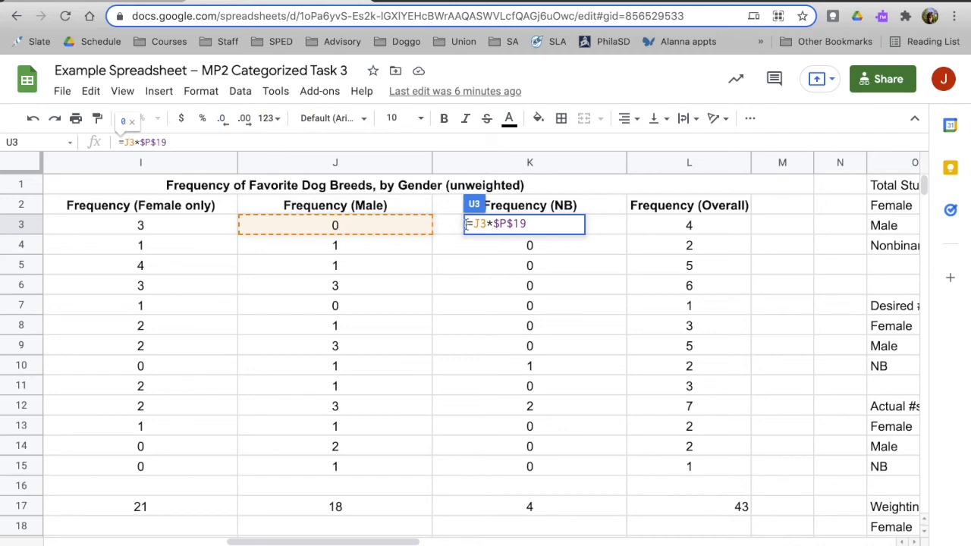
left_click(504, 223)
key("BackSpace")
type("P")
scroll(600, 315, "right", 5)
scroll(600, 319, "down", 3)
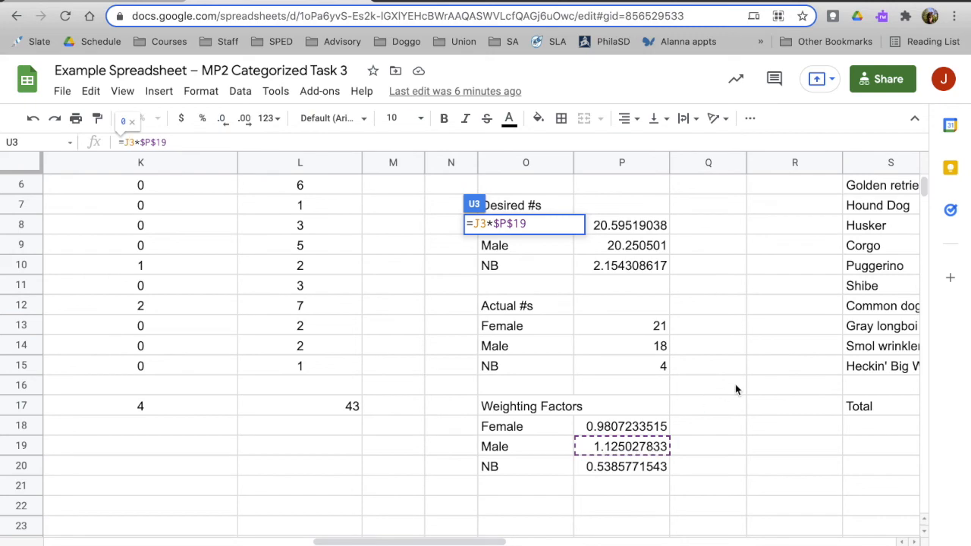
scroll(735, 384, "right", 6)
left_click(720, 347)
scroll(709, 341, "up", 3)
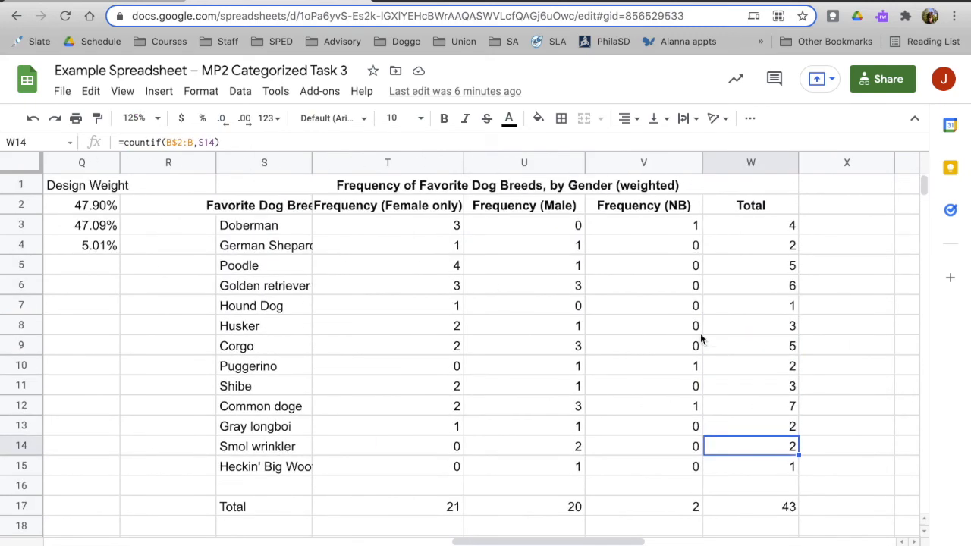
Check the formulas down the weighted Male column from Doberman to the total in U17.
left_click(570, 228)
key("Down")
key("Down")
key("Down")
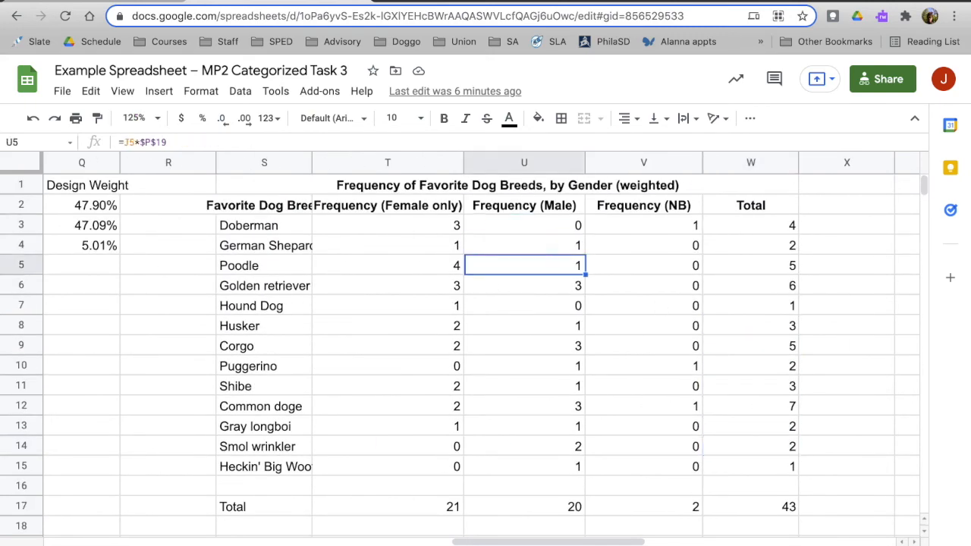
key("Down")
key("Down")
key("Down")
key("Down")
key("Down")
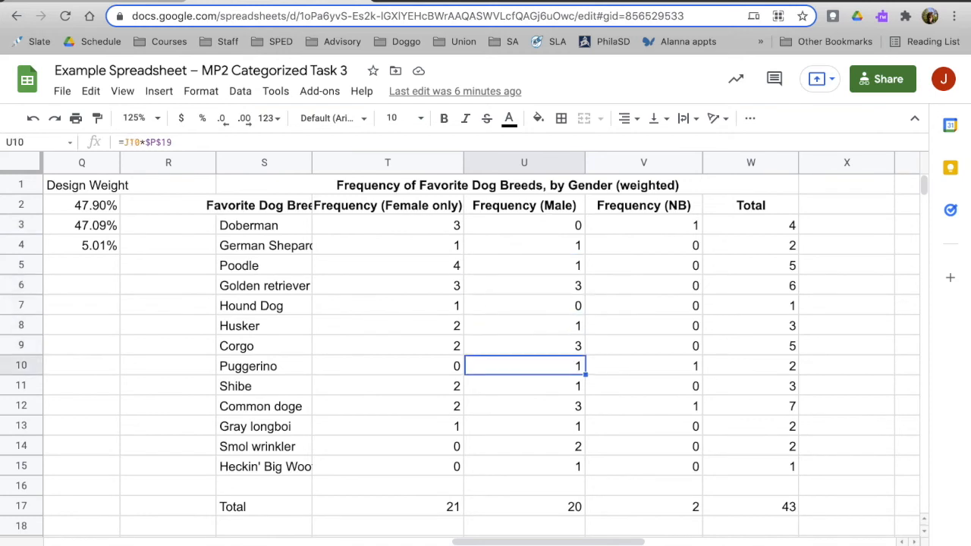
key("Down")
key("Down")
key("Down")
key("Down")
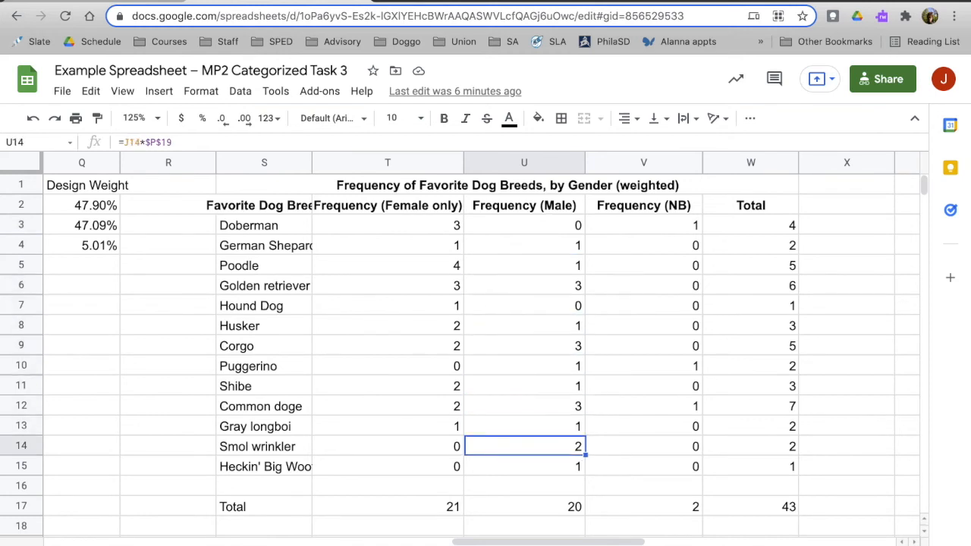
key("Up")
left_click(523, 507)
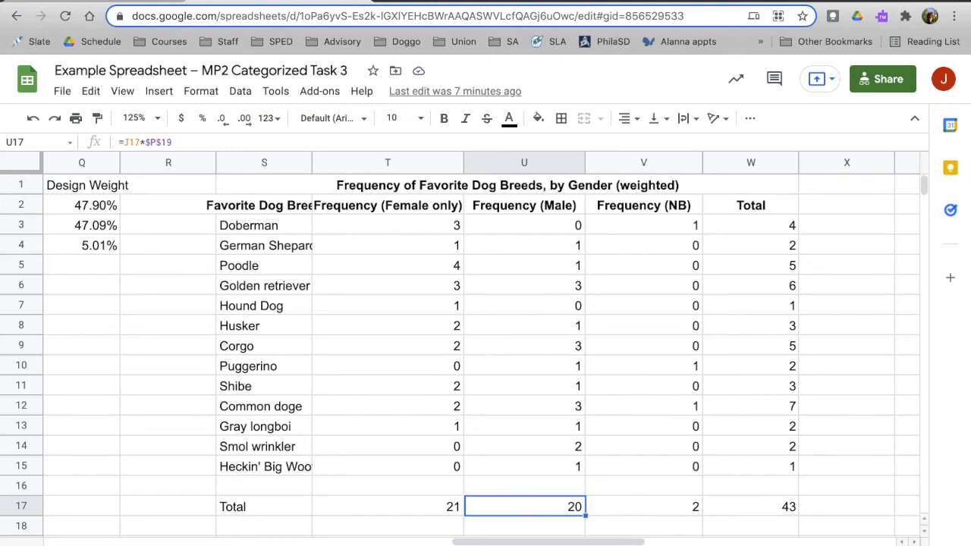
Compare the unweighted Male total in J17 with the weighted Male total in U17.
scroll(525, 484, "left", 5)
scroll(524, 490, "right", 4)
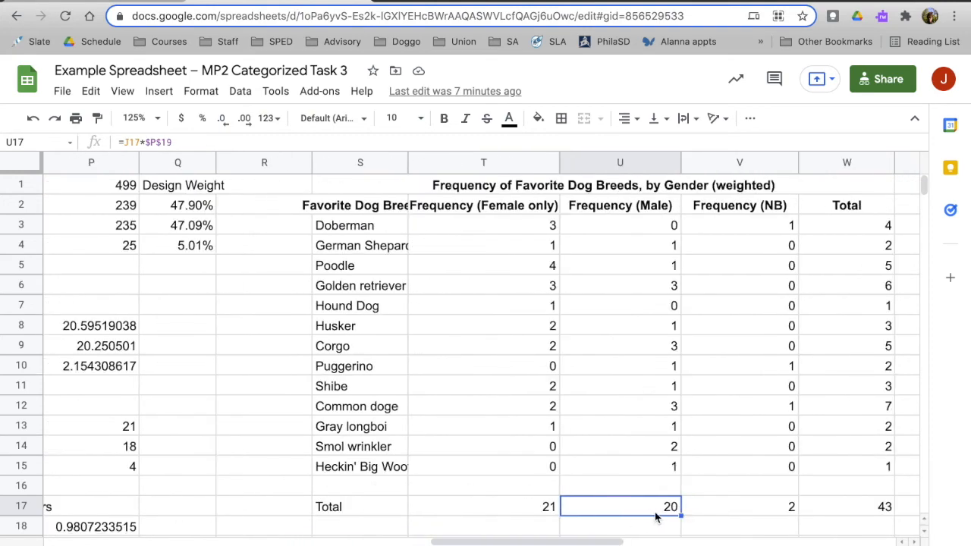
scroll(640, 433, "left", 8)
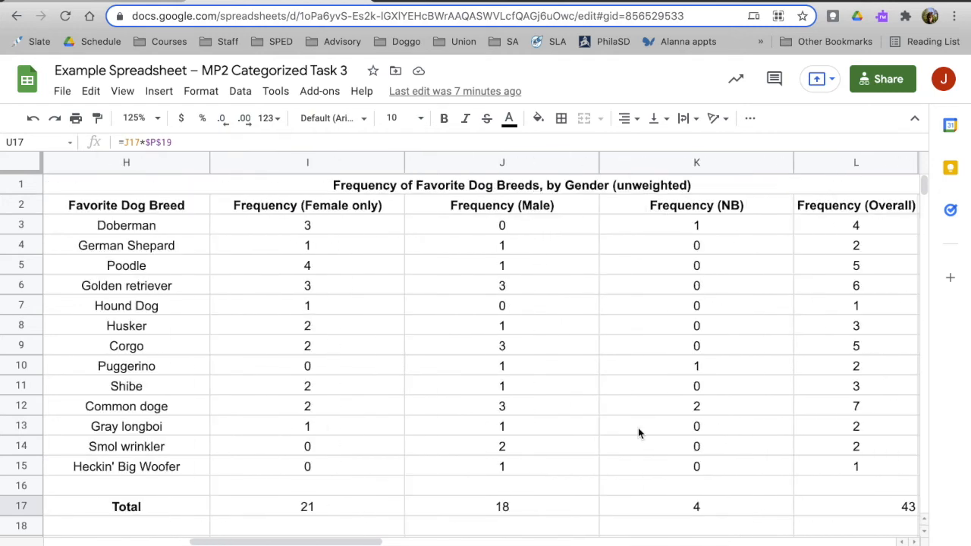
left_click(504, 510)
scroll(553, 453, "right", 6)
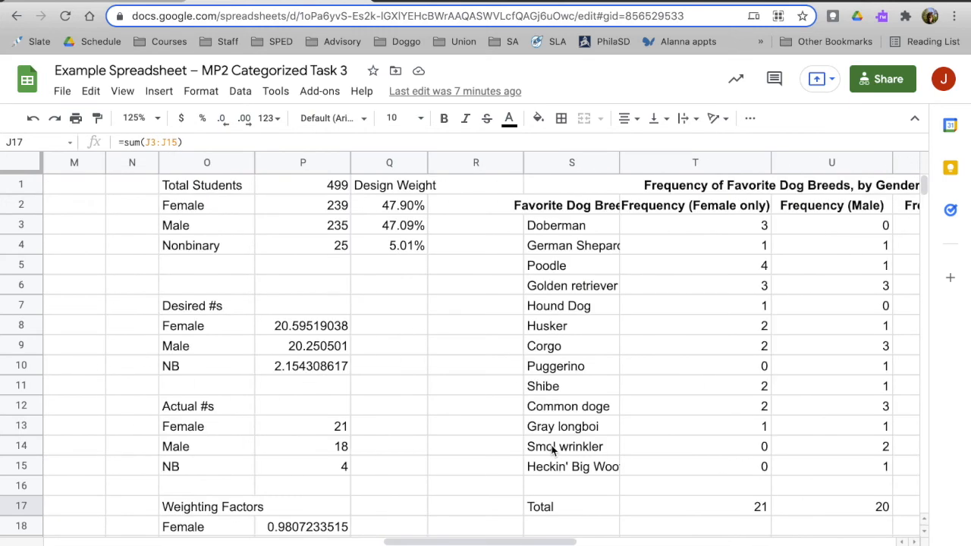
left_click(751, 515)
scroll(751, 514, "right", 2)
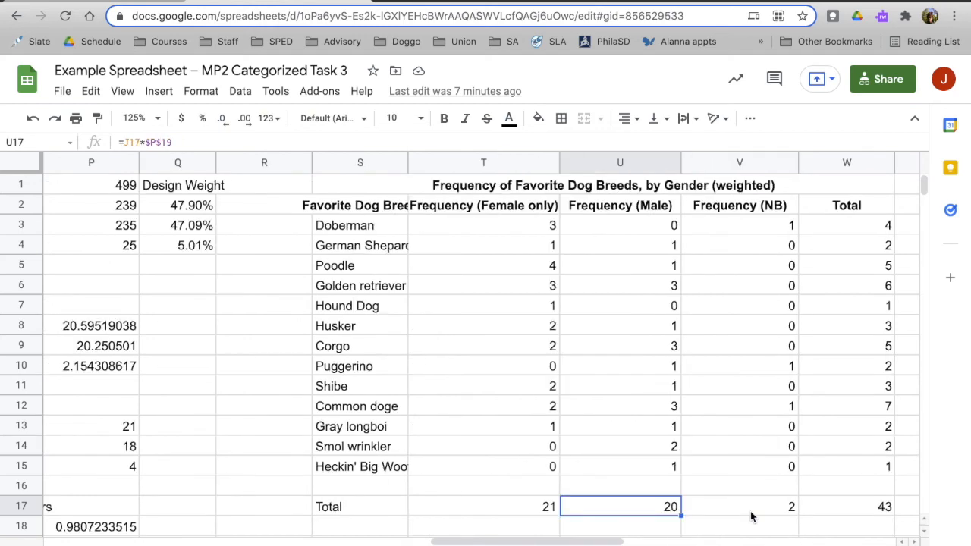
scroll(534, 426, "left", 6)
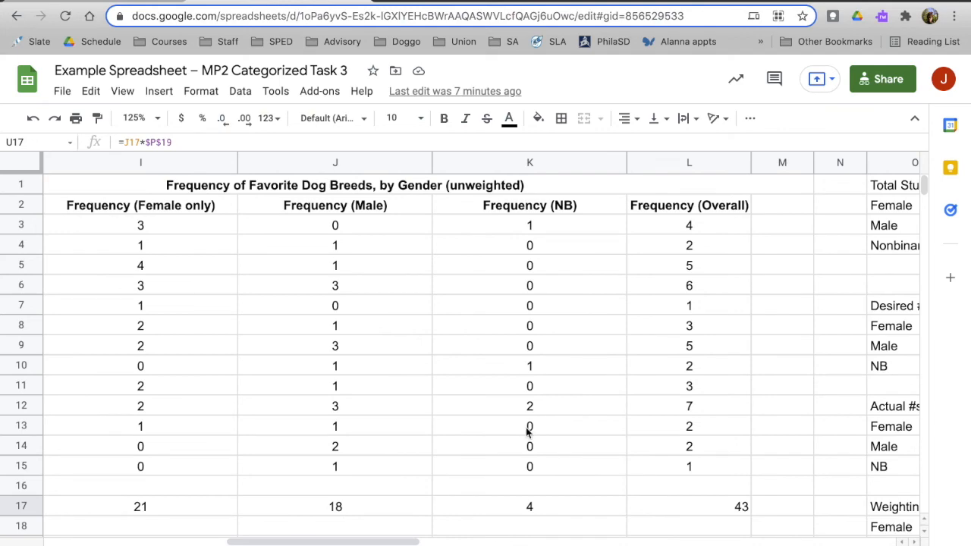
Compare individual breed frequencies in the unweighted Male column with those in the weighted Male column.
left_click(335, 245)
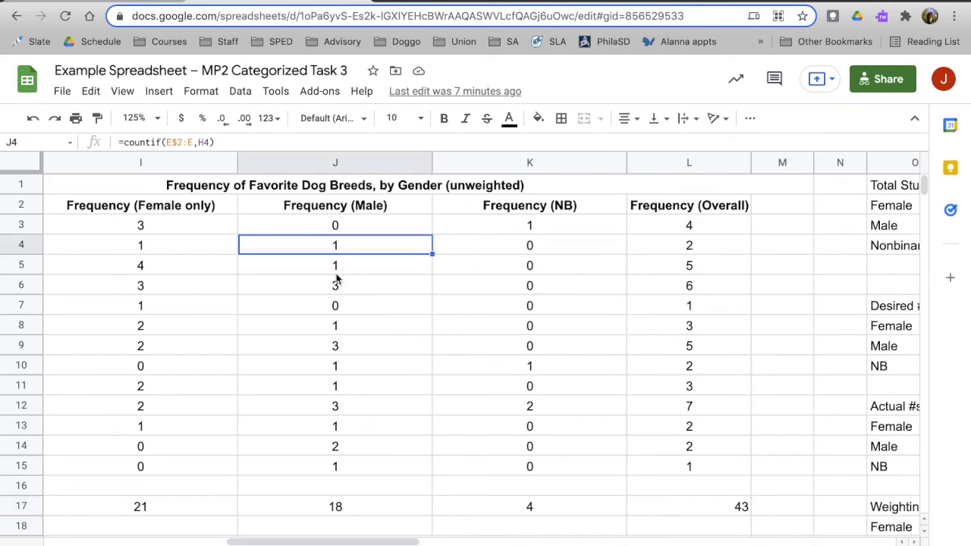
left_click(338, 285)
scroll(466, 378, "right", 1)
scroll(466, 377, "right", 6)
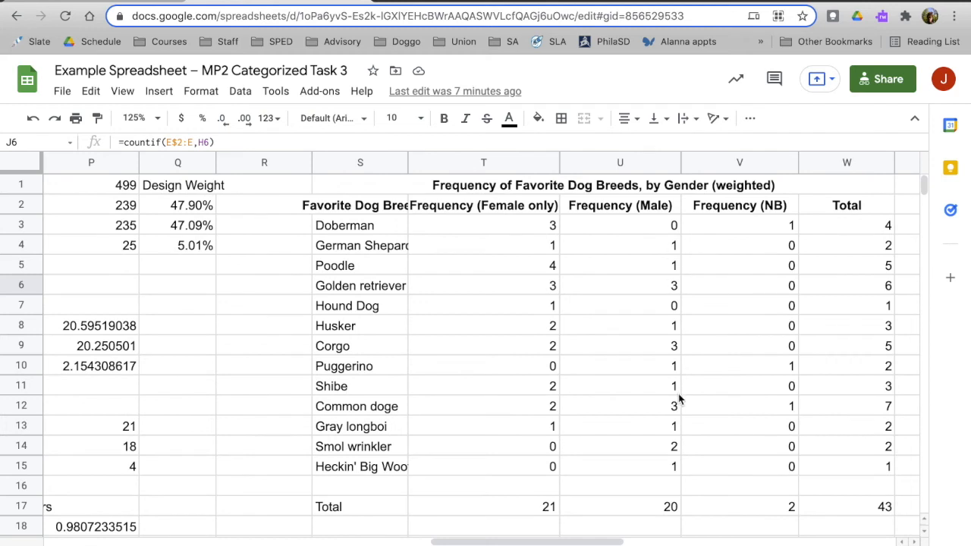
left_click(677, 452)
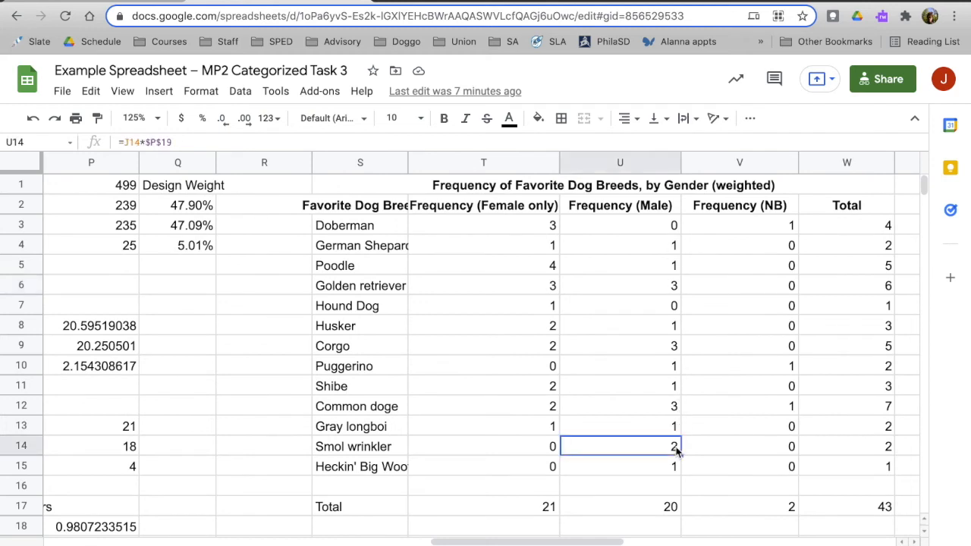
scroll(678, 451, "right", 1)
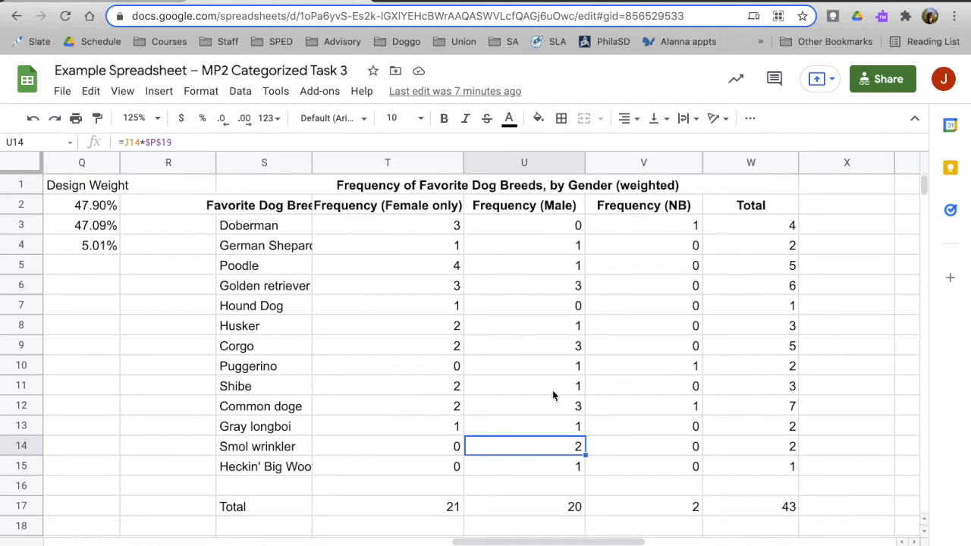
Compare Doberman's weighted NB formula in V3 with the unweighted NB count in K3.
left_click(549, 225)
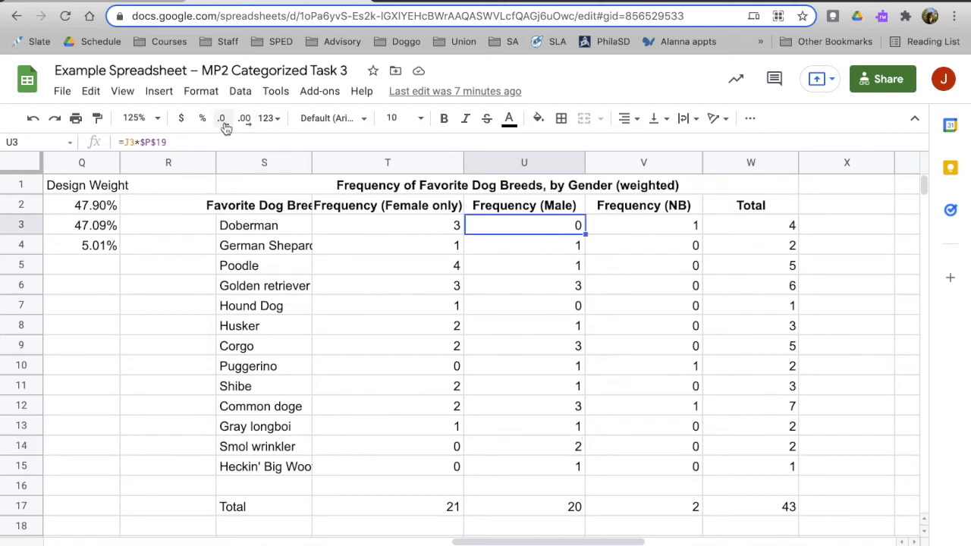
left_click(626, 229)
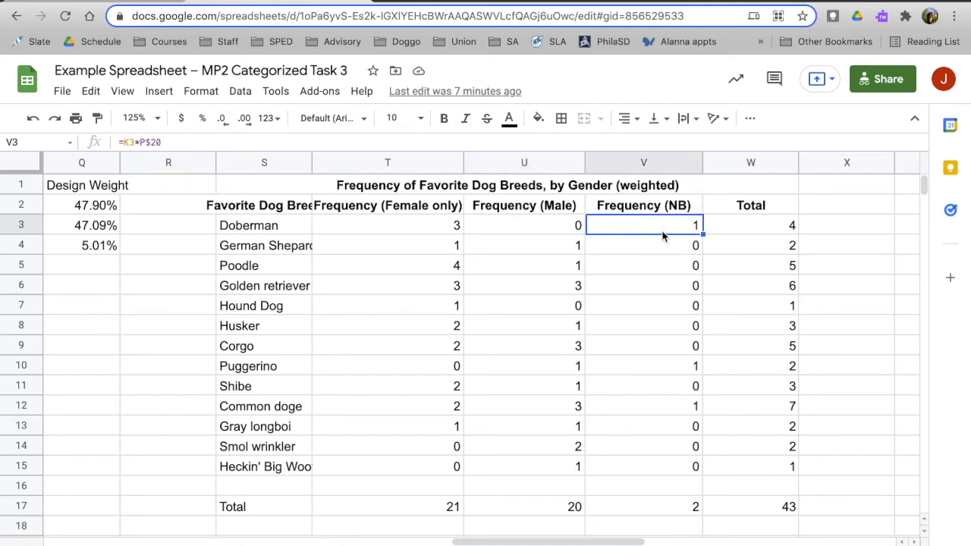
scroll(650, 234, "left", 10)
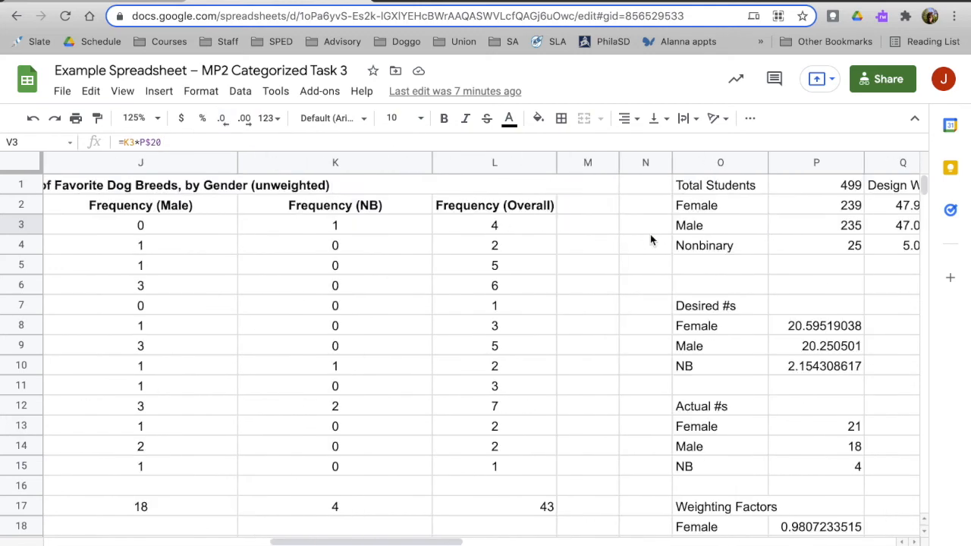
left_click(530, 225)
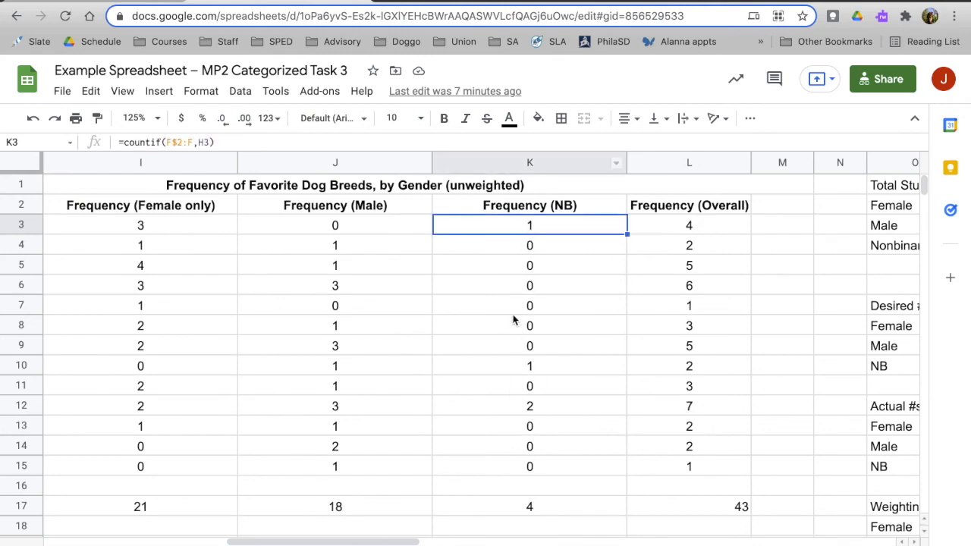
scroll(524, 304, "right", 4)
scroll(524, 302, "right", 5)
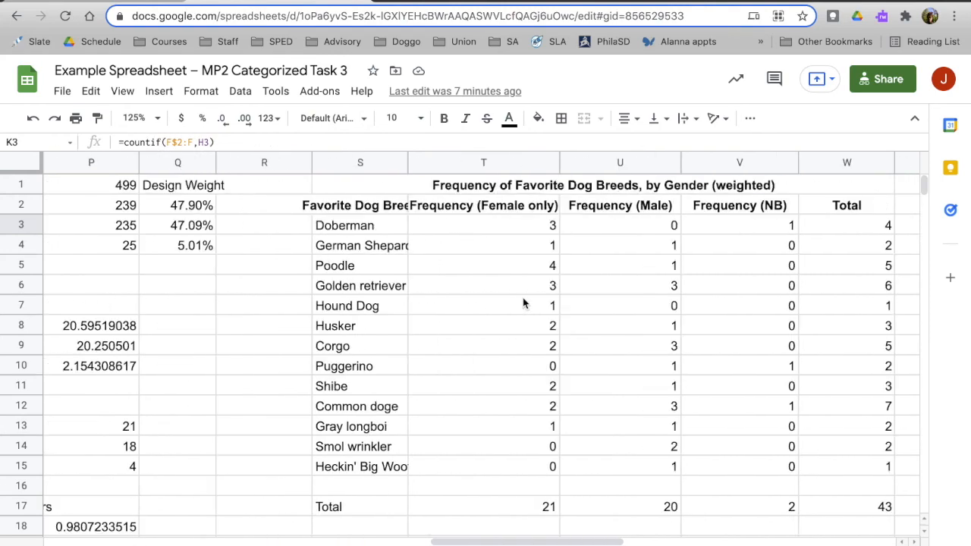
left_click(778, 232)
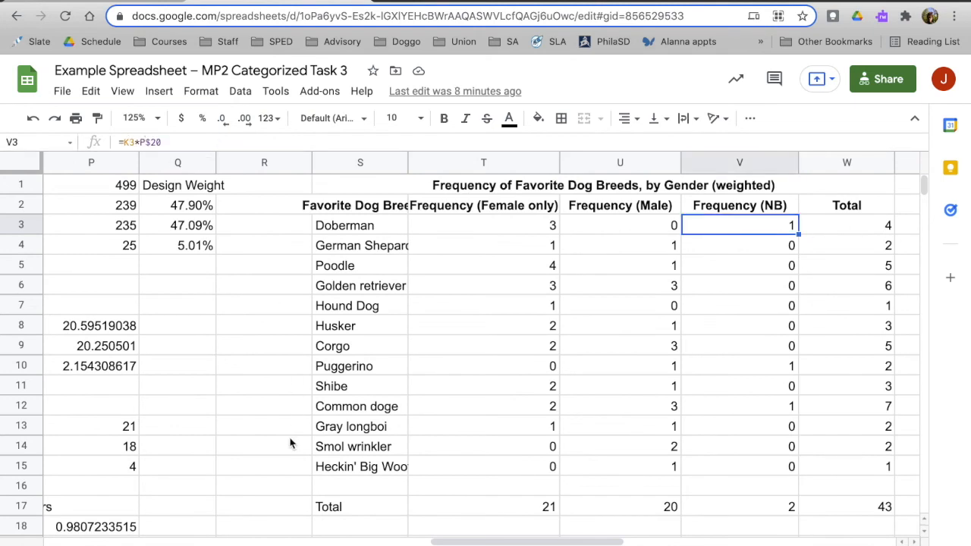
Examine the NB weighting factor formula in P20.
scroll(290, 443, "down", 1)
scroll(291, 448, "left", 2)
left_click(254, 509)
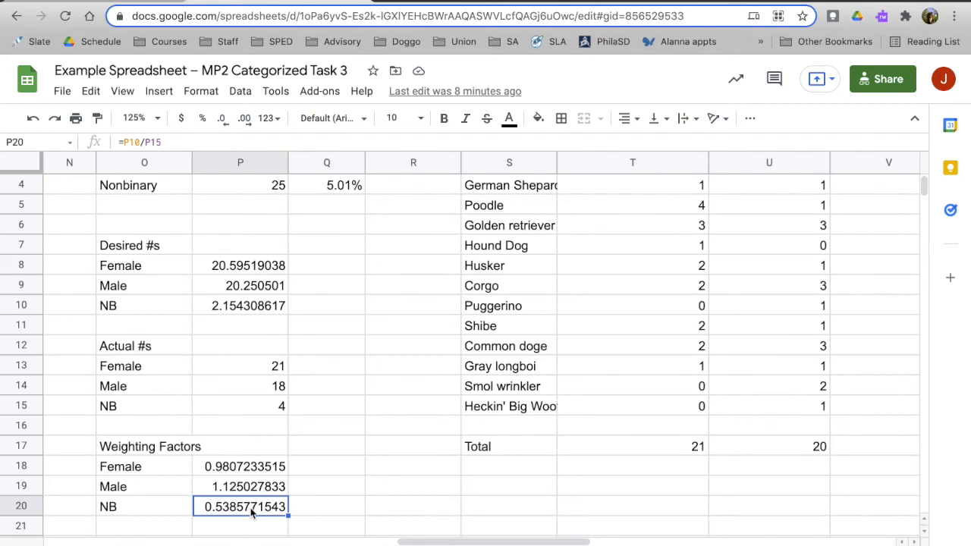
scroll(522, 450, "right", 5)
scroll(522, 450, "up", 1)
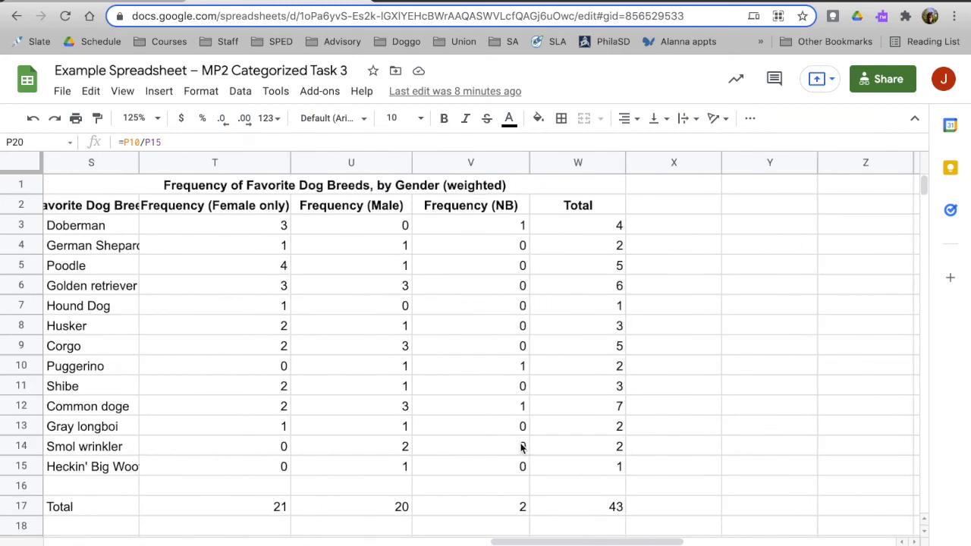
Trace the NB weighting factor reference in the formula in V3.
left_click(501, 226)
scroll(372, 332, "left", 3)
scroll(372, 332, "down", 2)
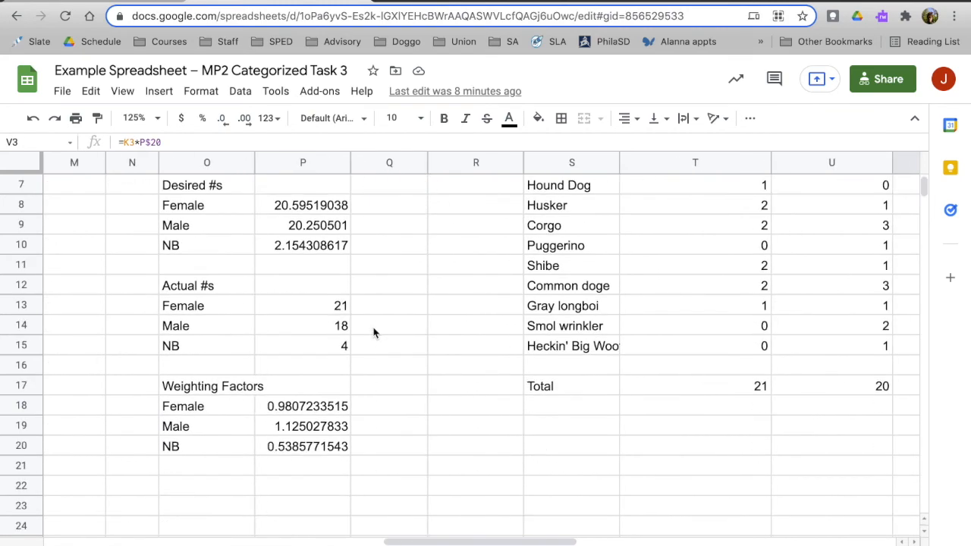
left_click(155, 143)
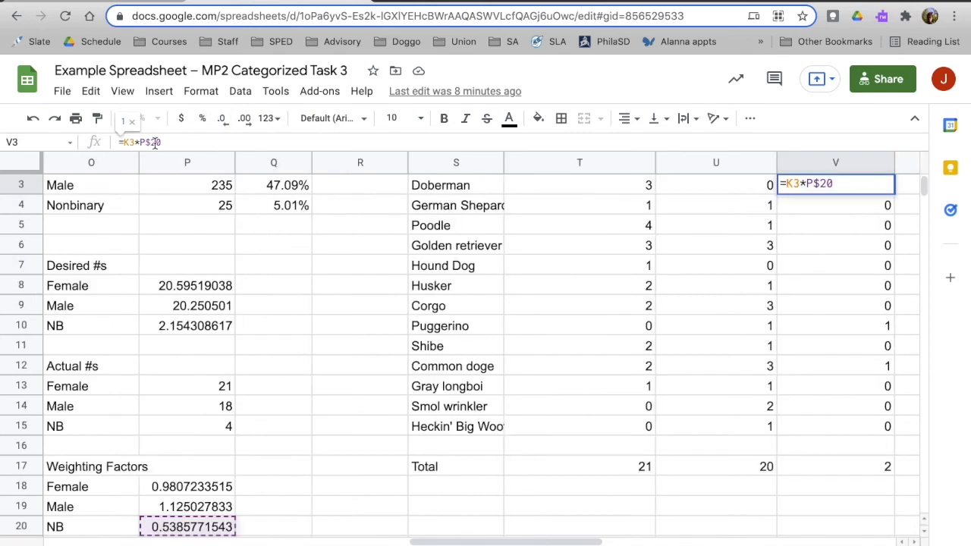
scroll(711, 351, "right", 3)
left_click(706, 274)
left_click(672, 223)
scroll(668, 226, "up", 1)
Check the formulas down the weighted NB column to the total in V17.
left_click(613, 233)
key("Down")
key("Down")
key("Down")
key("Down")
key("Down")
key("Down")
key("Down")
key("Down")
key("Down")
key("Down")
key("Down")
key("Down")
key("Down")
key("Down")
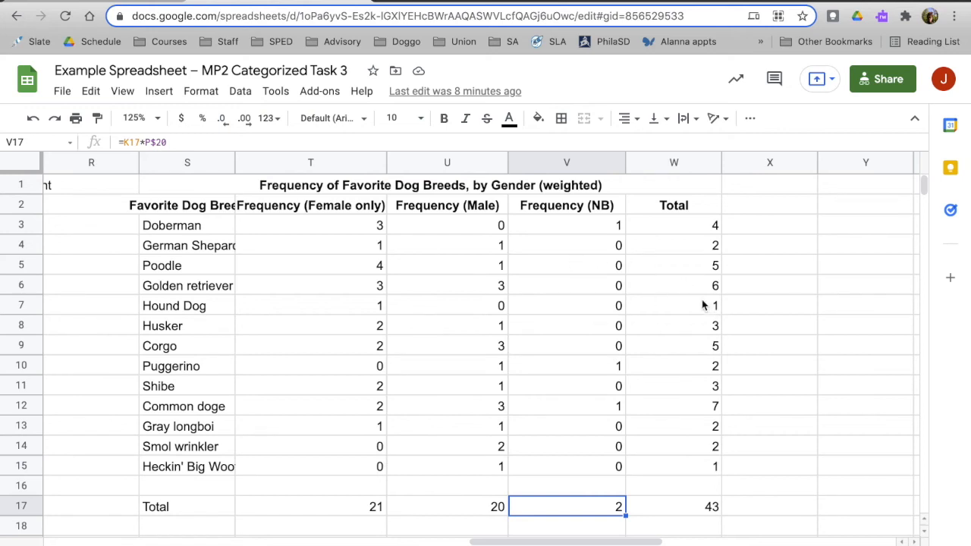
Examine the Total column formulas in W5 and W3 against the unweighted overall frequencies.
left_click(653, 274)
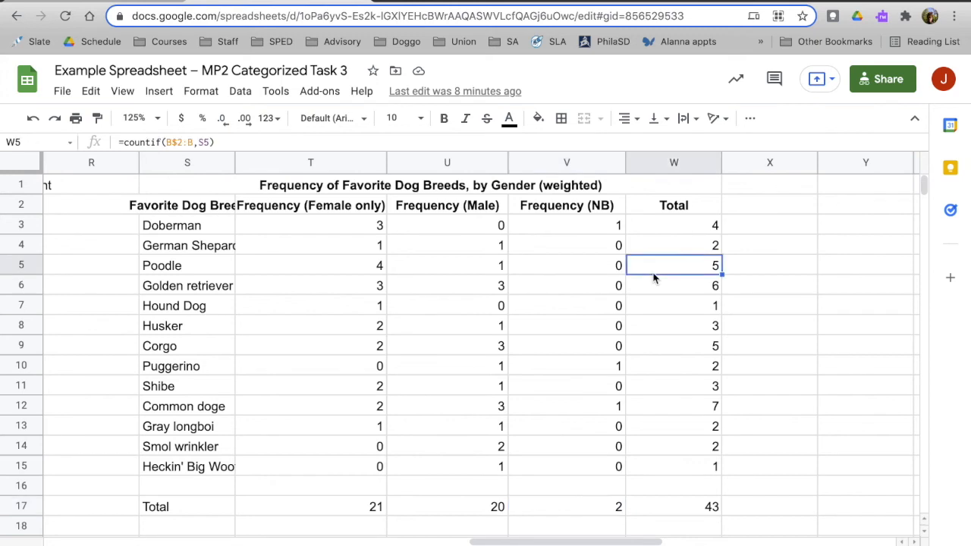
left_click(618, 246)
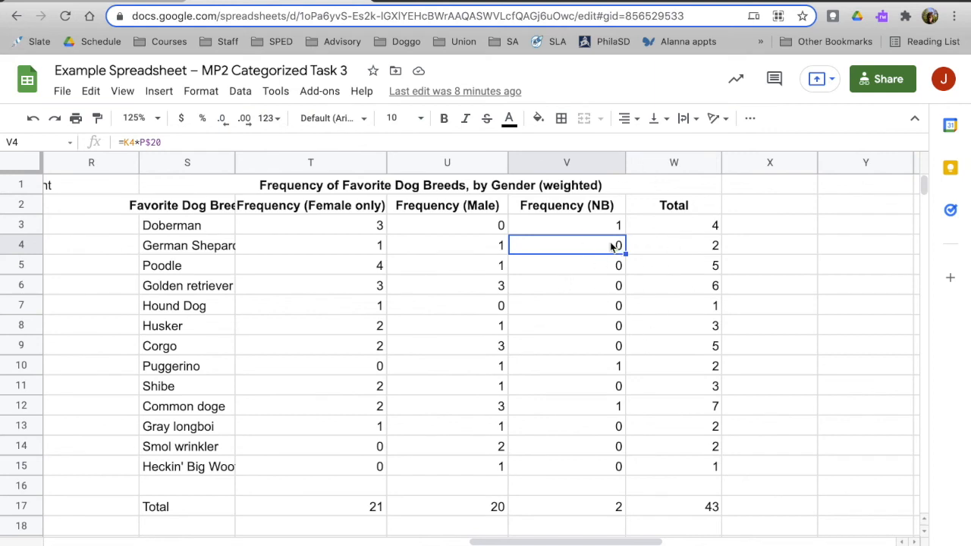
left_click(675, 224)
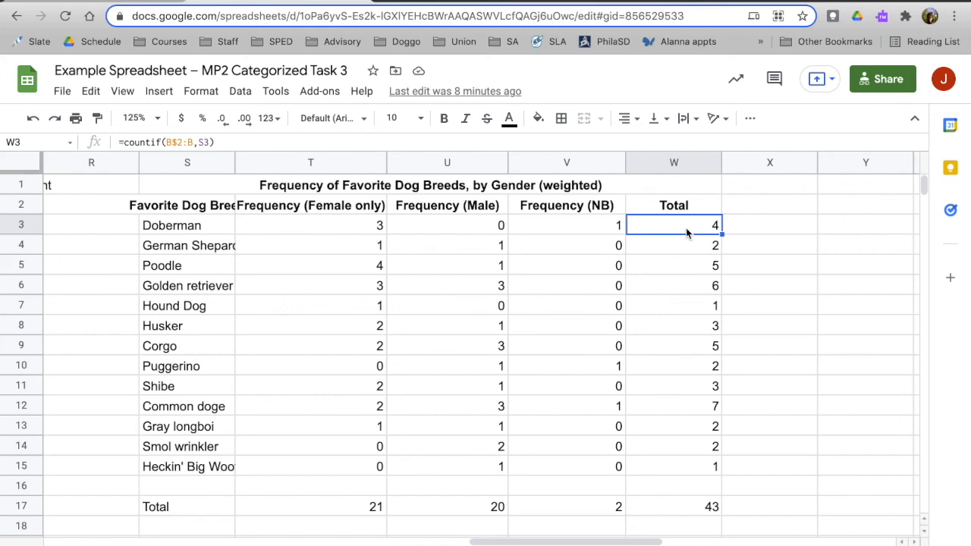
scroll(479, 291, "left", 10)
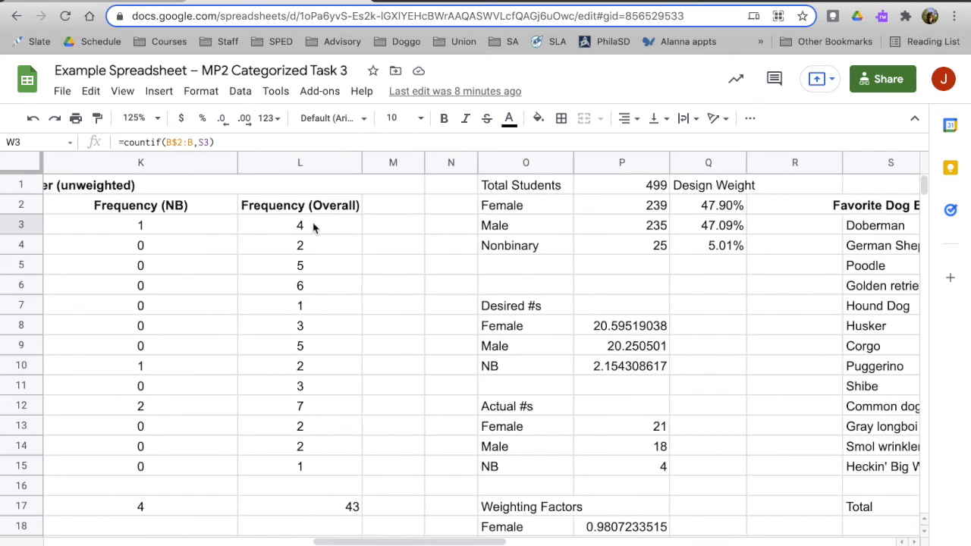
Replace the countif formula in the weighted Doberman total W3 with =sum(T3).
scroll(511, 276, "right", 10)
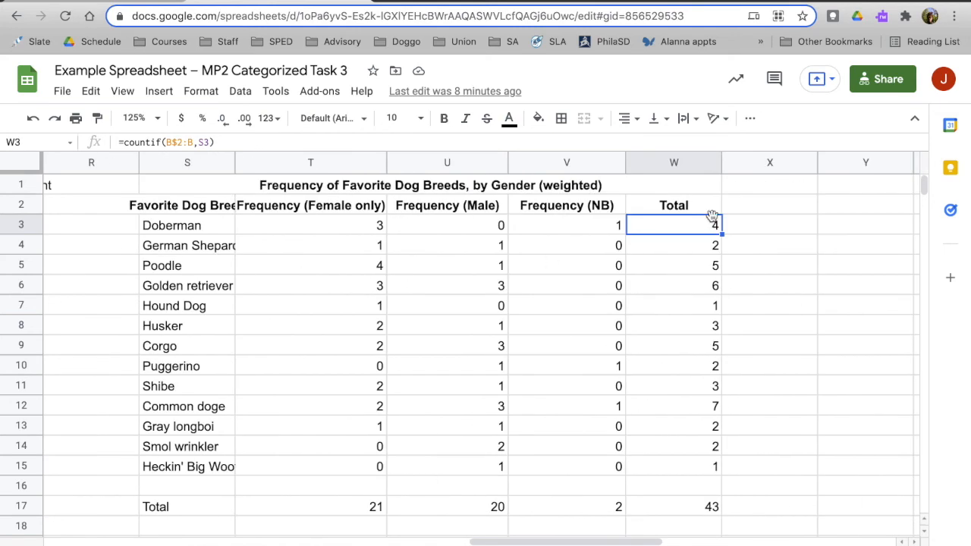
type("=sum")
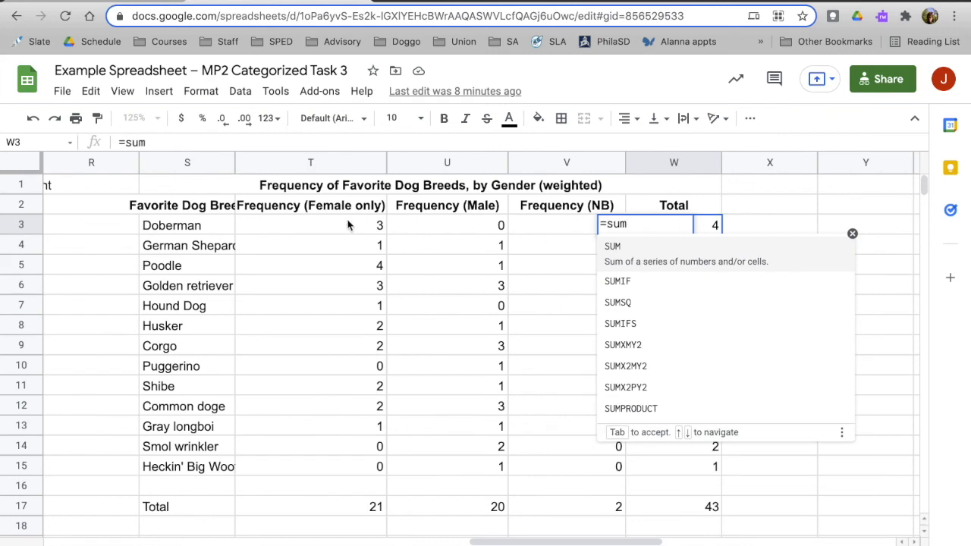
left_click_drag(336, 225, 533, 233)
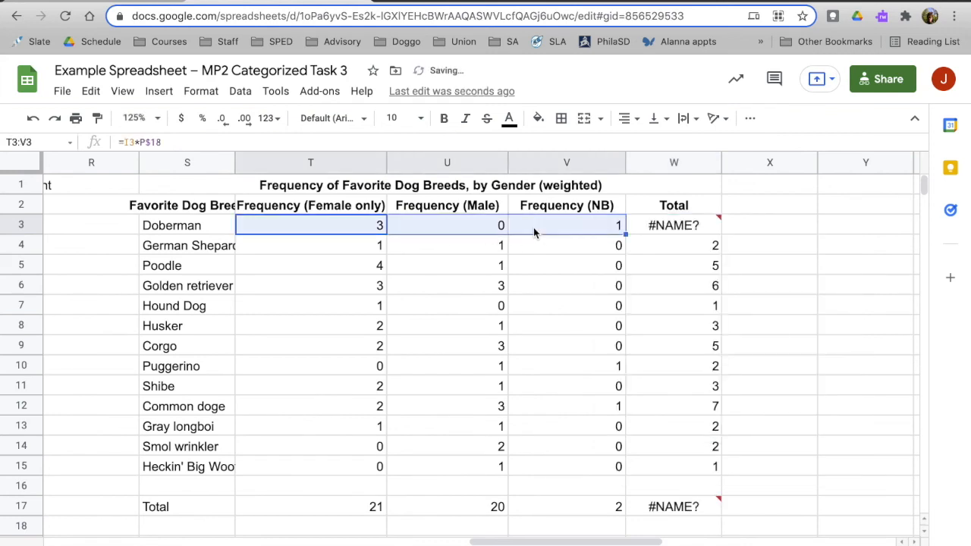
left_click(667, 229)
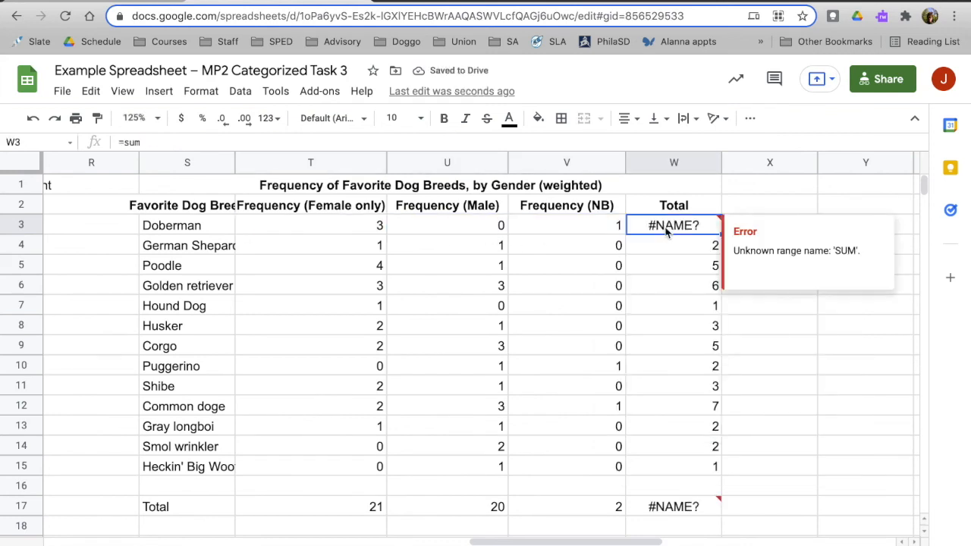
left_click(178, 143)
type("(")
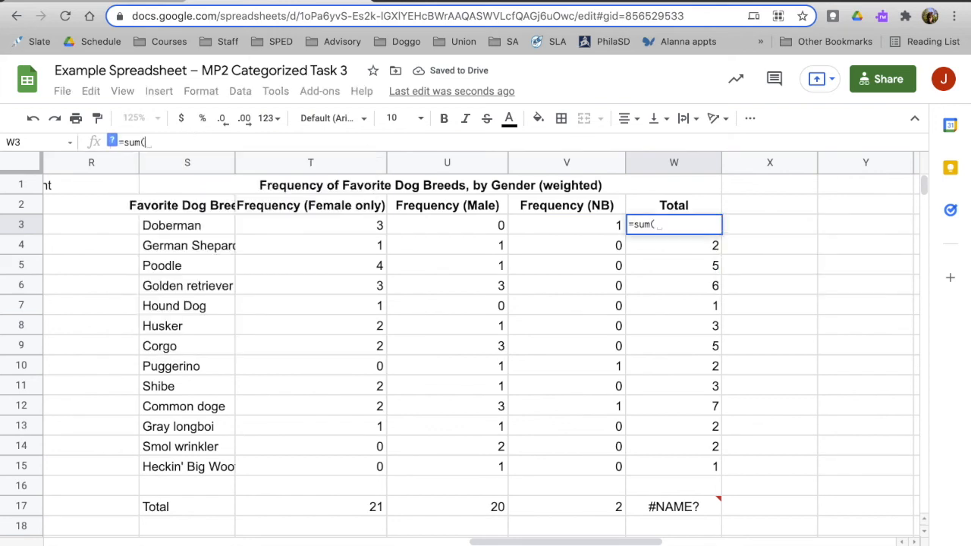
left_click(289, 230)
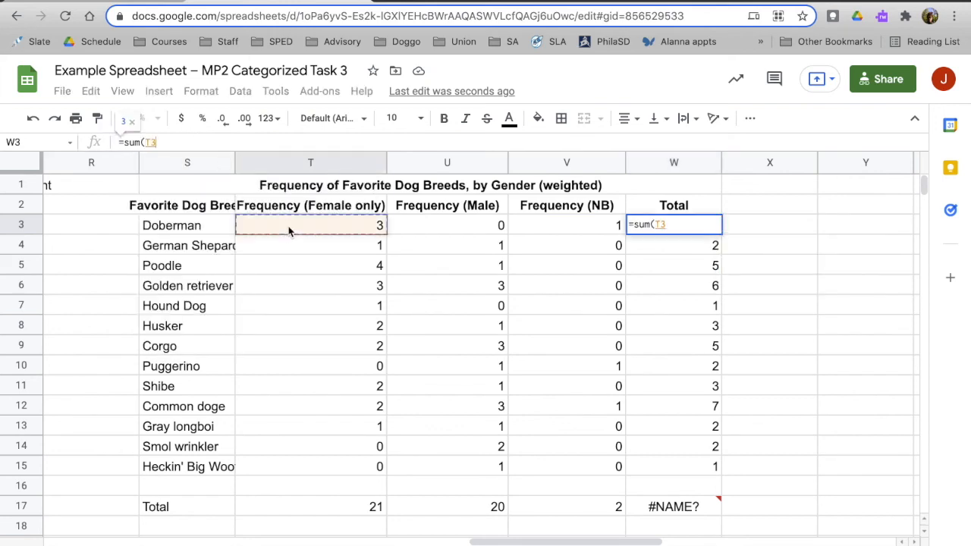
type(",")
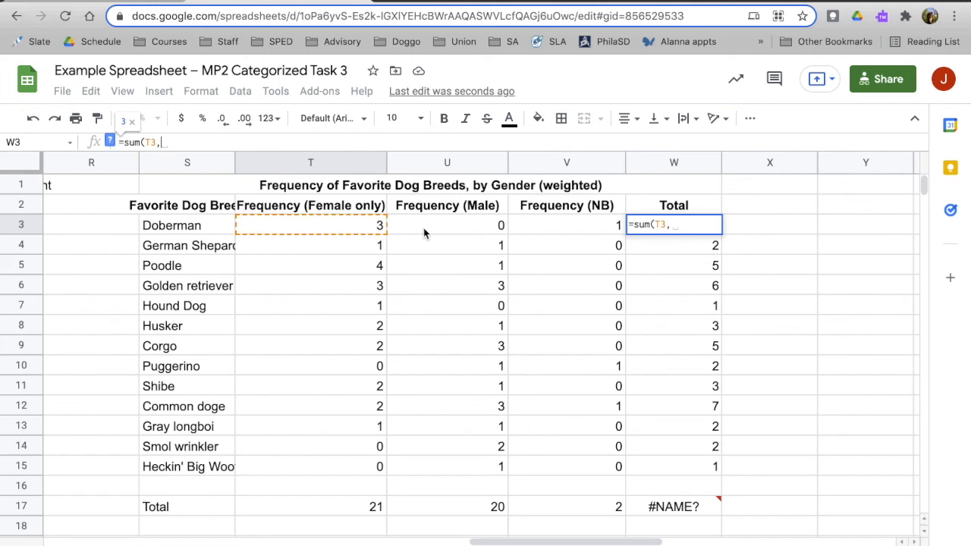
key("BackSpace")
left_click_drag(365, 228, 469, 224)
left_click(646, 226)
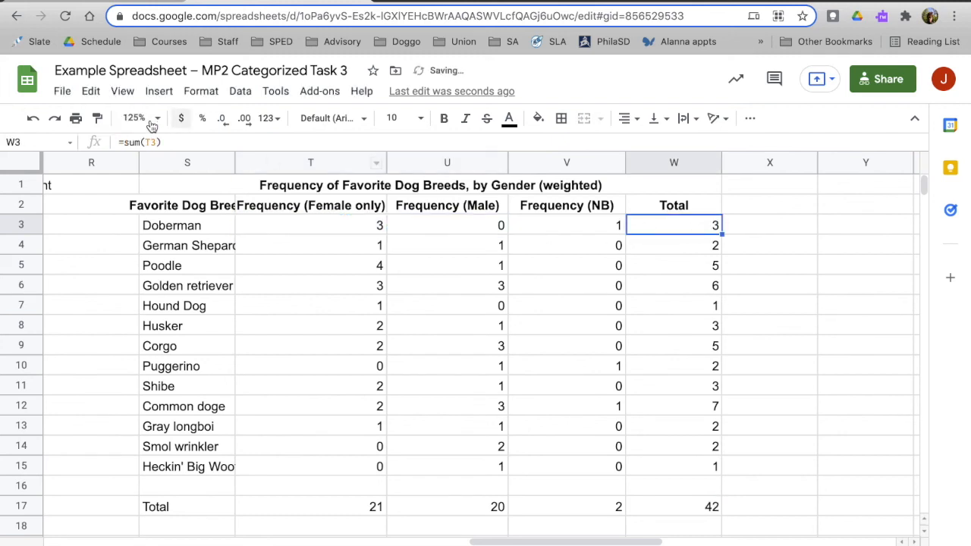
Extend the sum in W3 to the range T3:V3 and fill the formula down through W15.
left_click(261, 142)
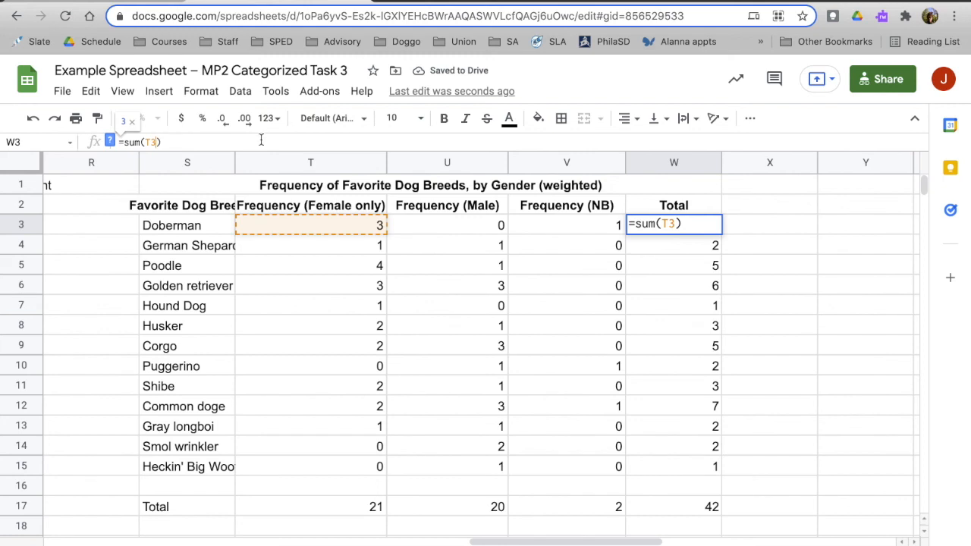
type(":V3")
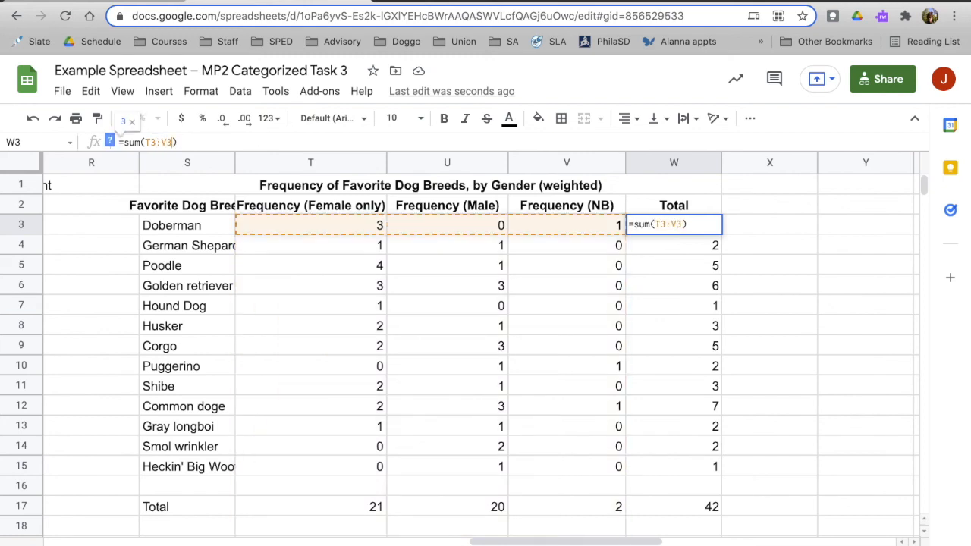
key("Return")
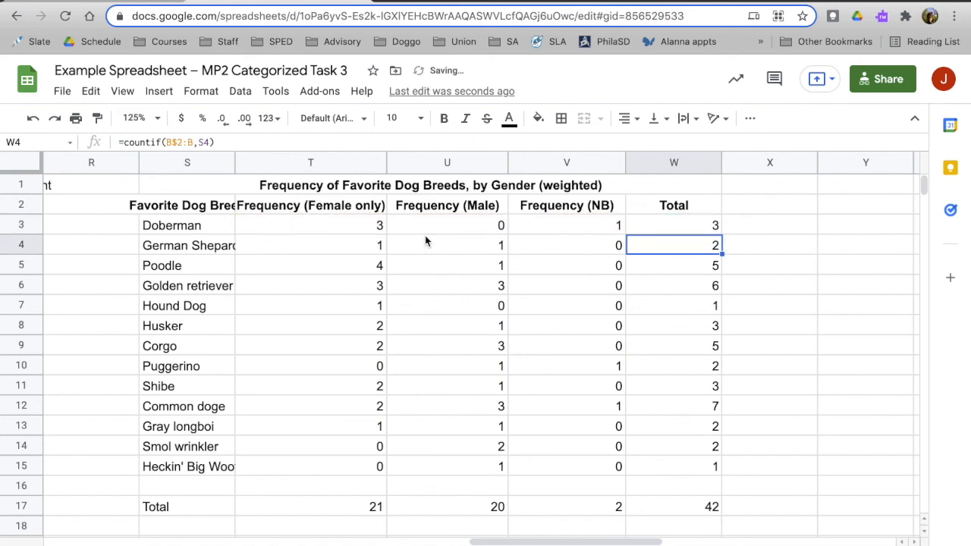
left_click(673, 233)
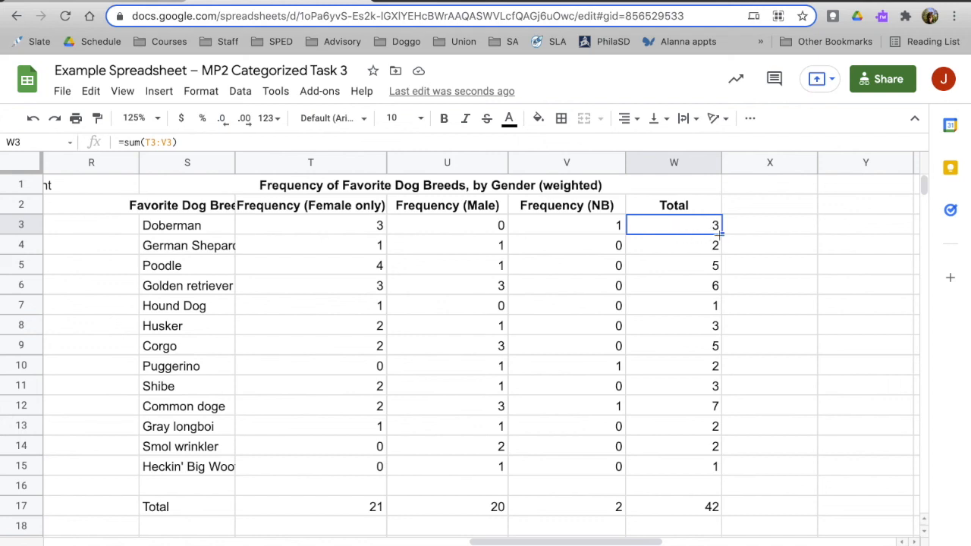
left_click_drag(723, 236, 714, 466)
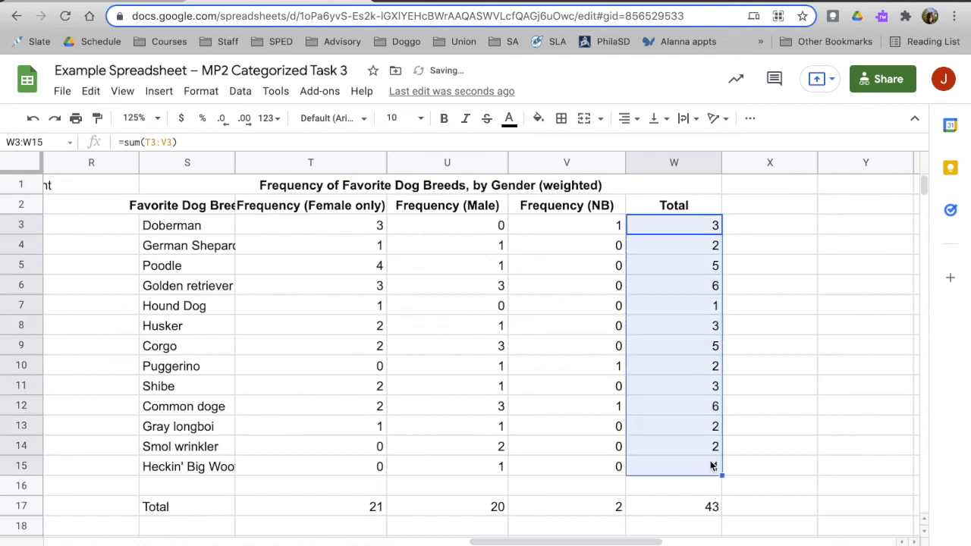
Replace the formula in the grand total cell W17 with =sum(T17:V17).
scroll(796, 468, "down", 1)
left_click(716, 448)
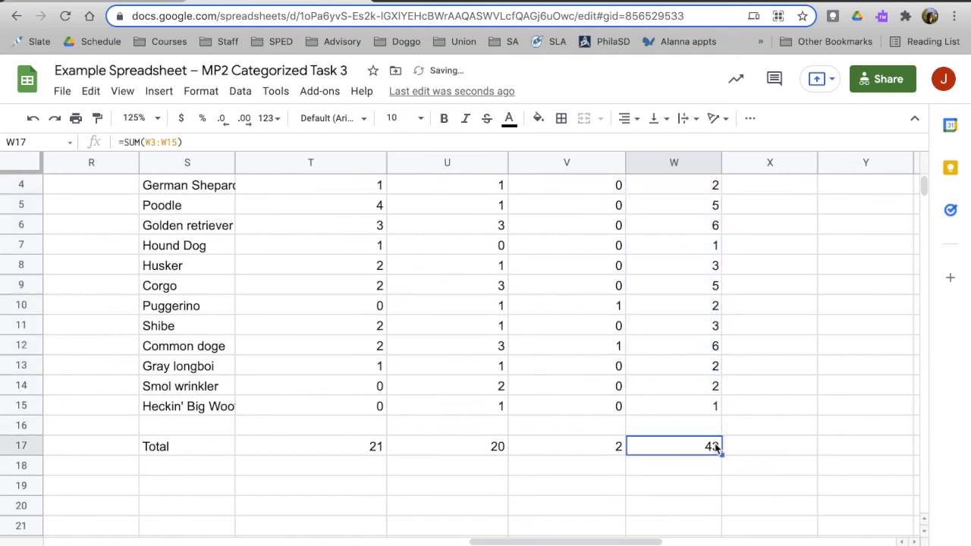
type("=")
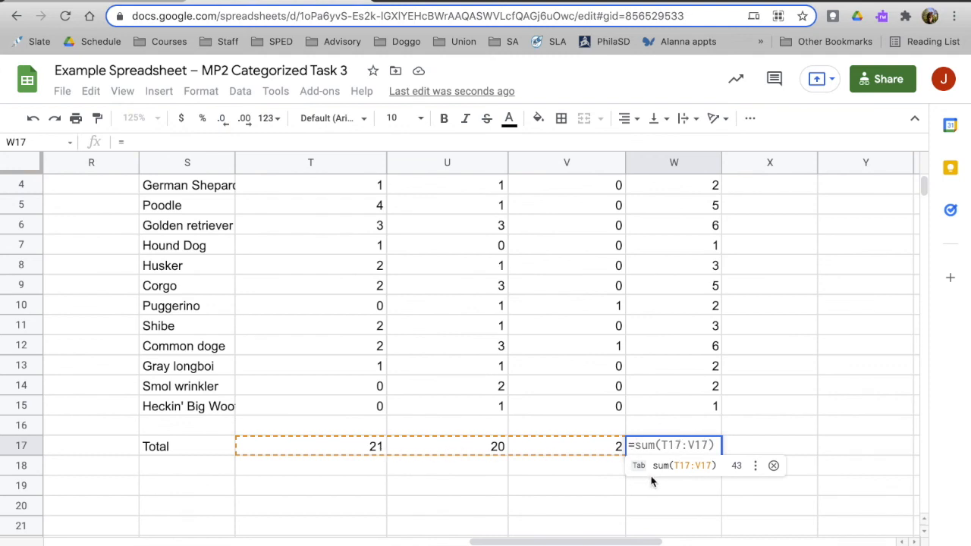
left_click(680, 465)
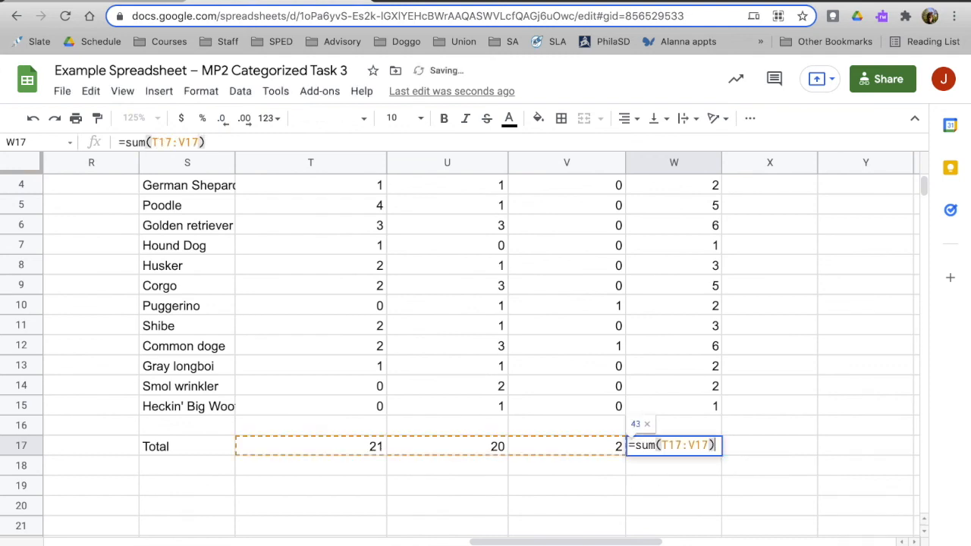
key("Return")
scroll(710, 351, "up", 2)
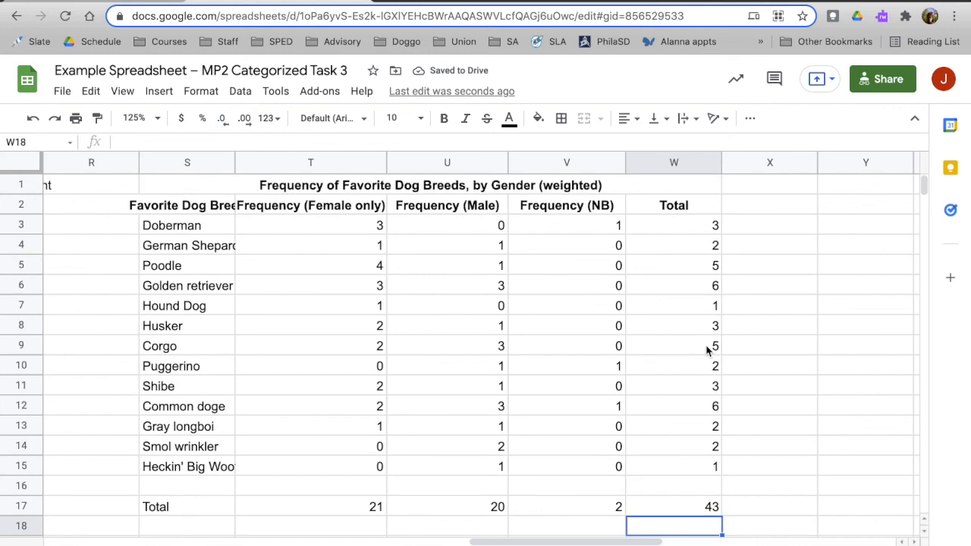
Copy the unweighted Frequency (Overall) column L2:L17 and paste it as values only starting in Y2, beside the weighted table.
left_click(706, 228)
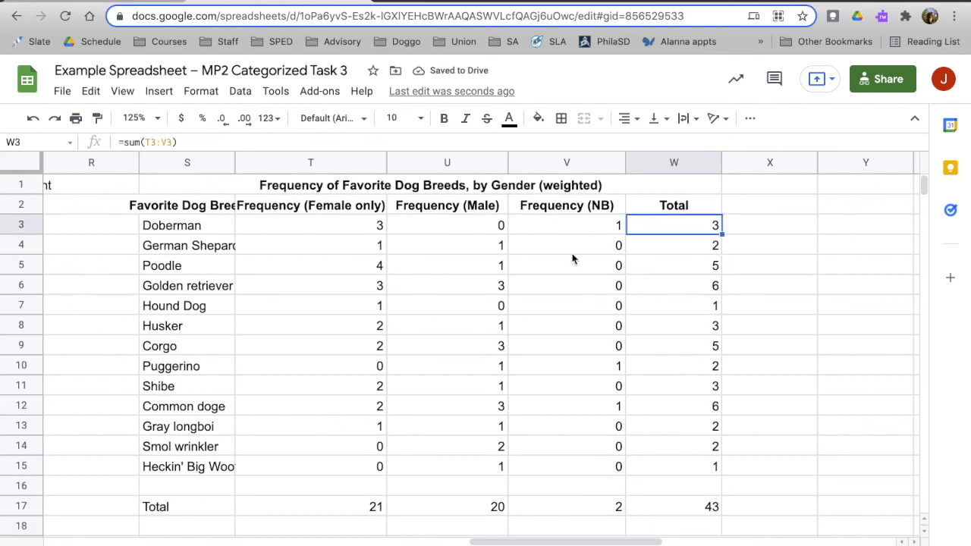
scroll(574, 258, "left", 5)
scroll(573, 259, "left", 5)
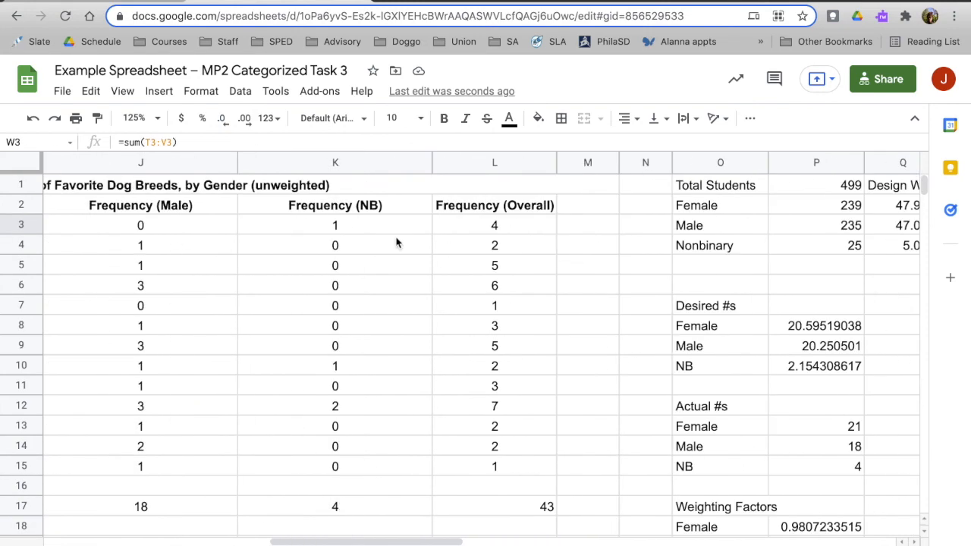
left_click_drag(454, 203, 490, 507)
key("ctrl+c")
scroll(489, 507, "right", 10)
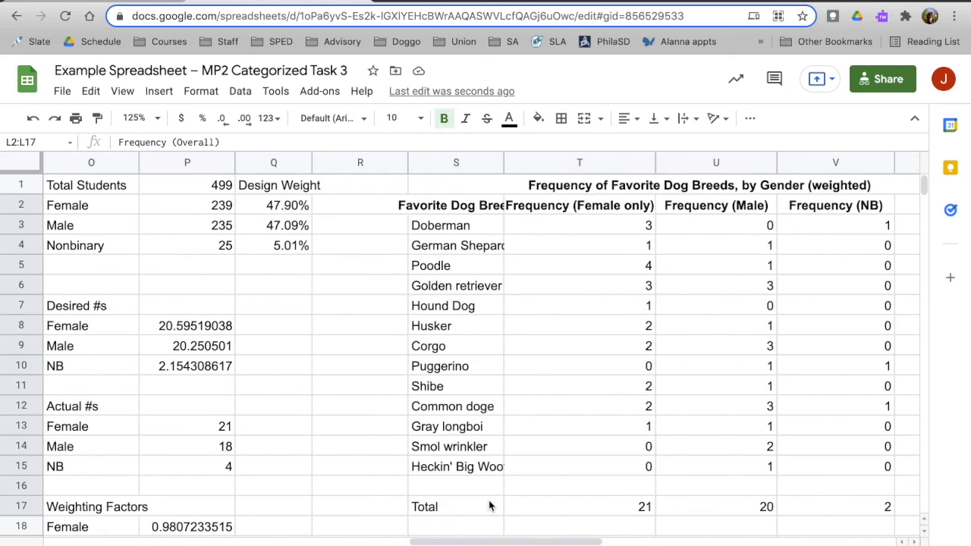
left_click(642, 209)
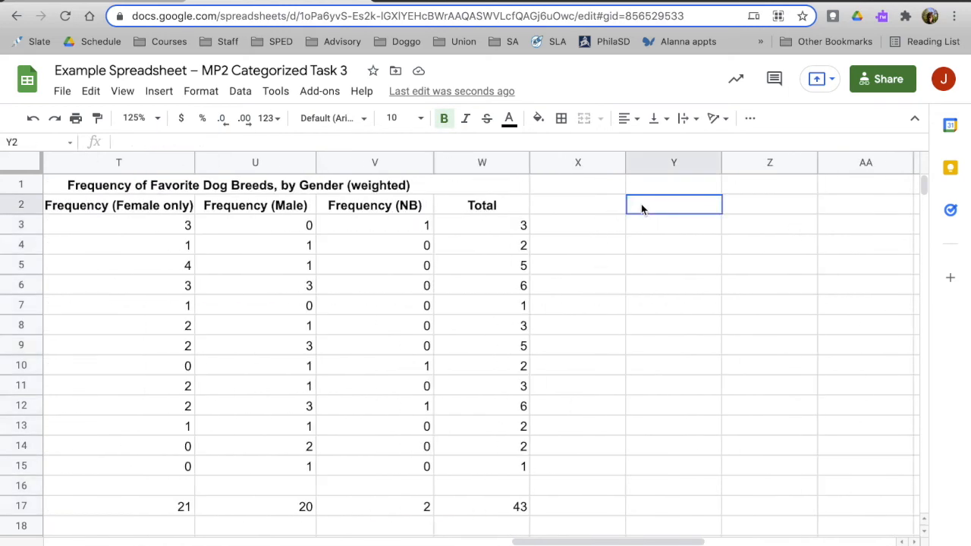
key("ctrl+v")
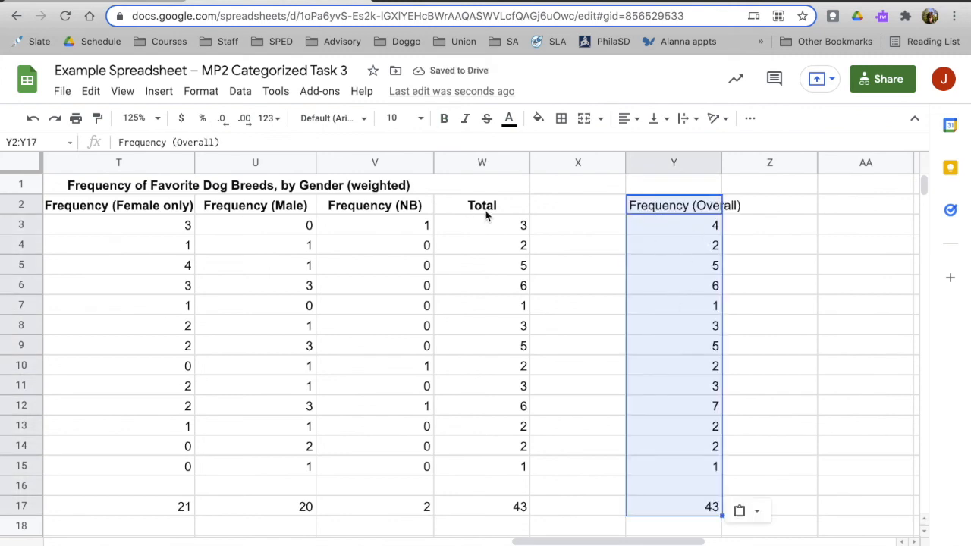
Compare the weighted Common doge total in W12 with the pasted unweighted frequency in the same row.
left_click(613, 475)
key("Up")
key("Up")
key("Right")
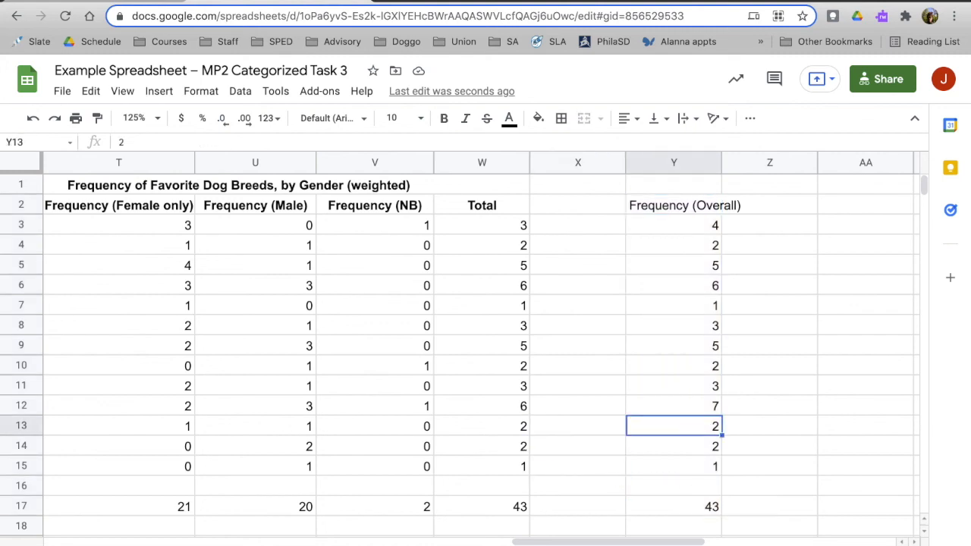
key("Up")
key("Left")
key("Left")
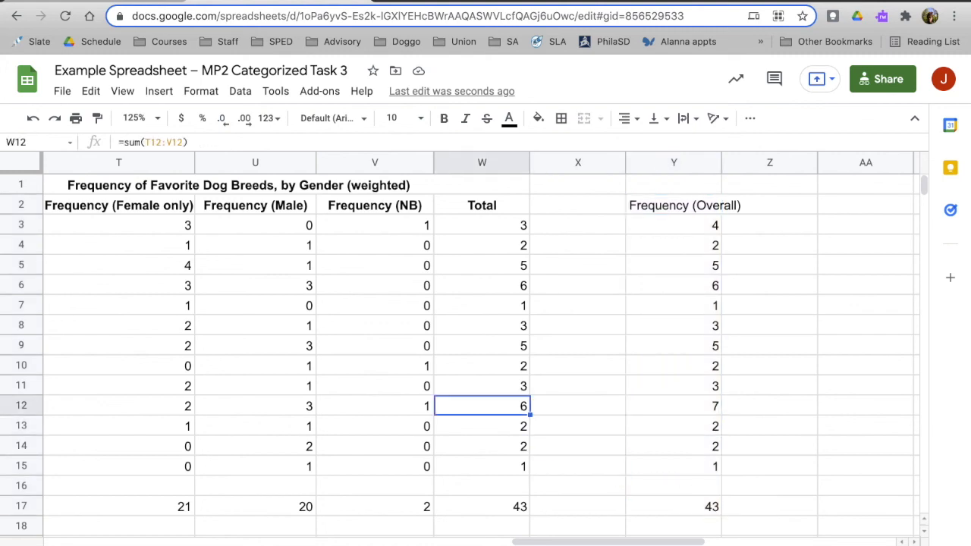
scroll(478, 341, "left", 5)
scroll(478, 341, "right", 2)
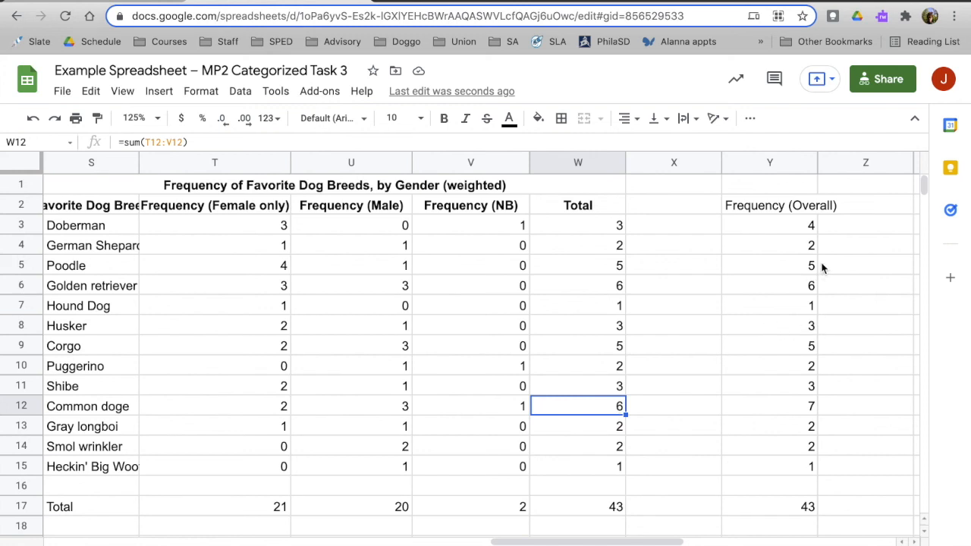
Compare the unweighted Doberman and Common doge frequencies in Y3 and Y12 with their weighted counts by gender.
left_click(811, 227)
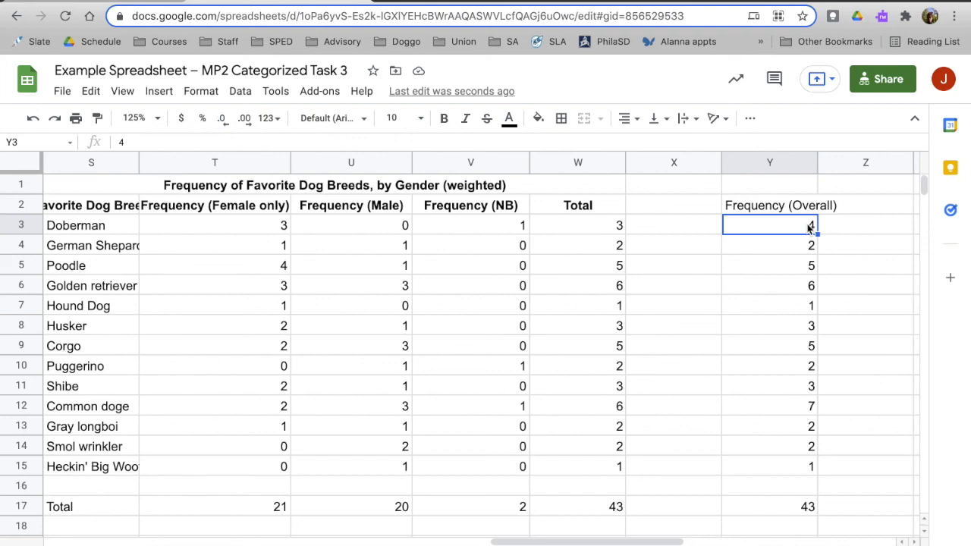
left_click(786, 190)
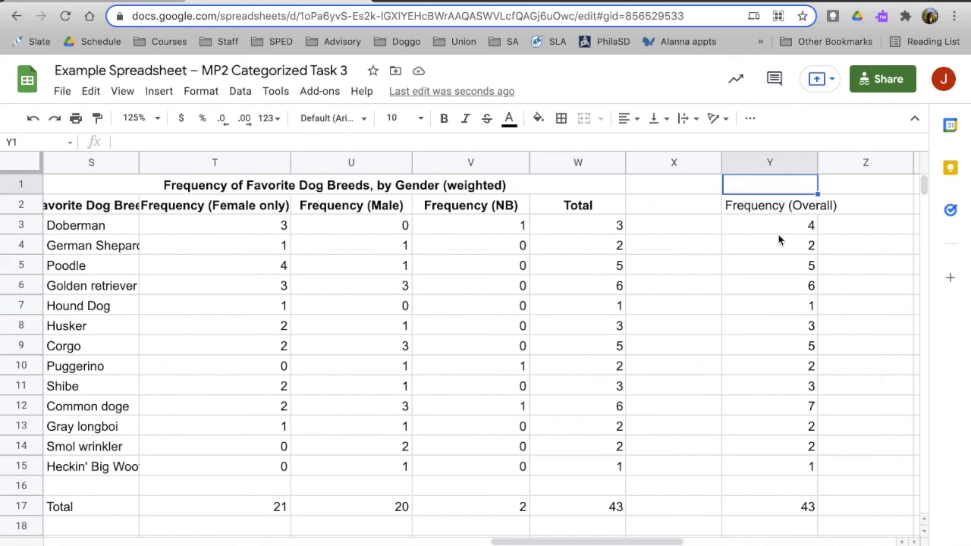
scroll(687, 296, "left", 1)
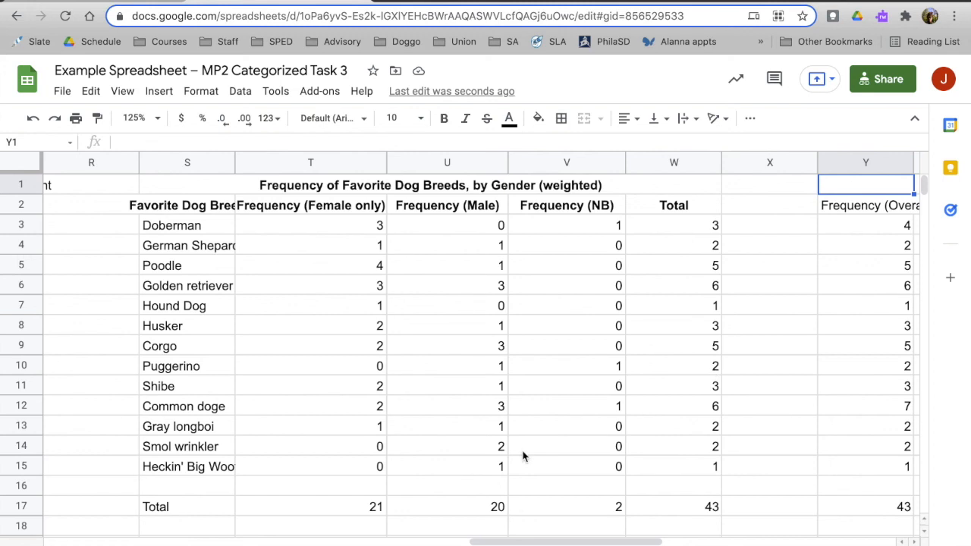
scroll(776, 425, "right", 2)
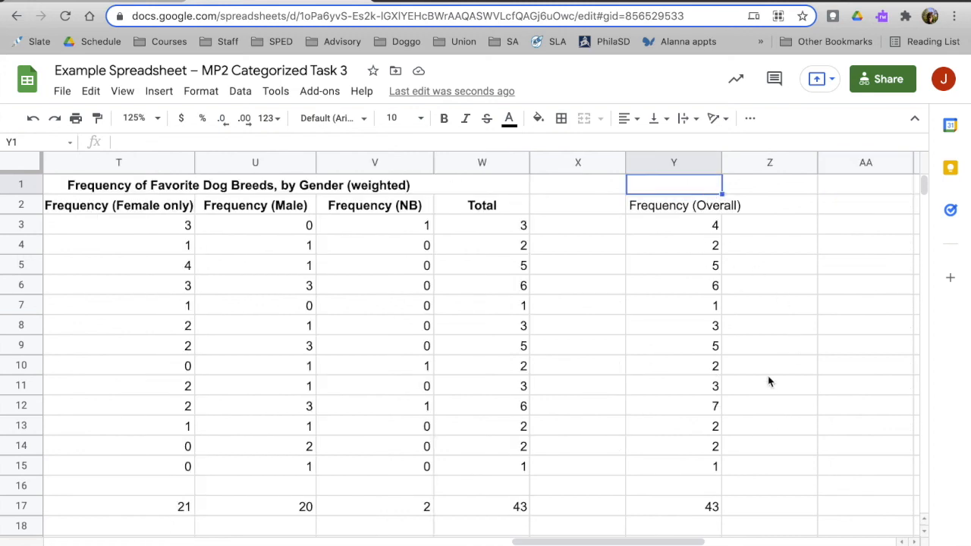
left_click(715, 410)
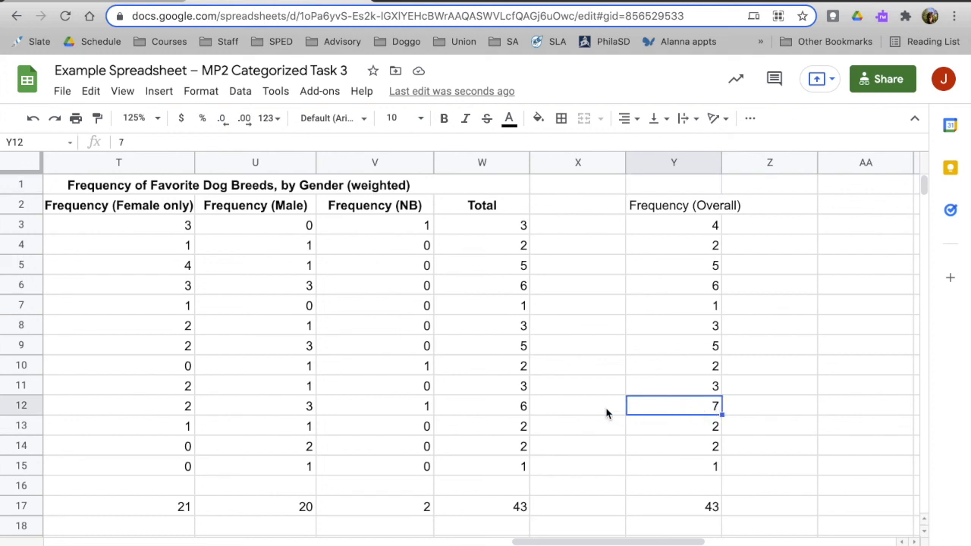
scroll(645, 406, "left", 2)
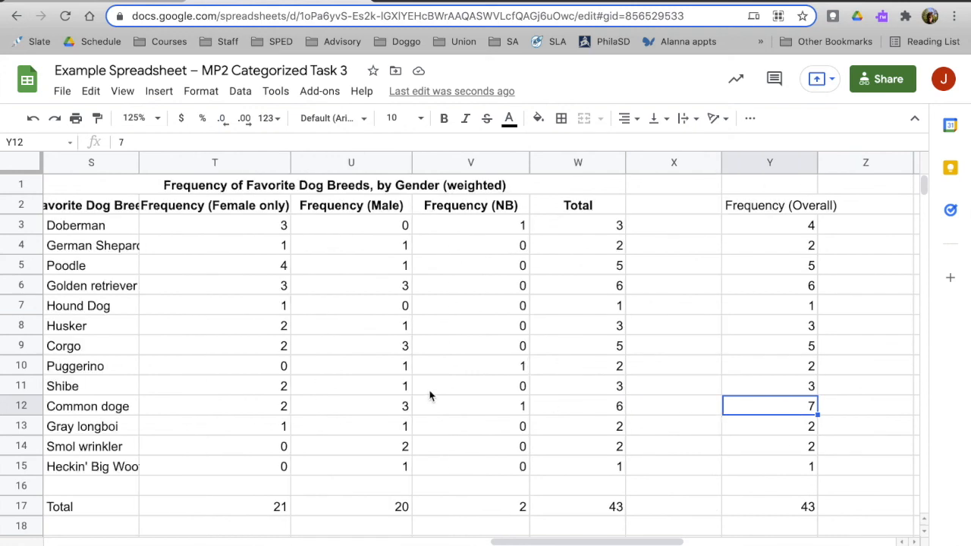
left_click(808, 232)
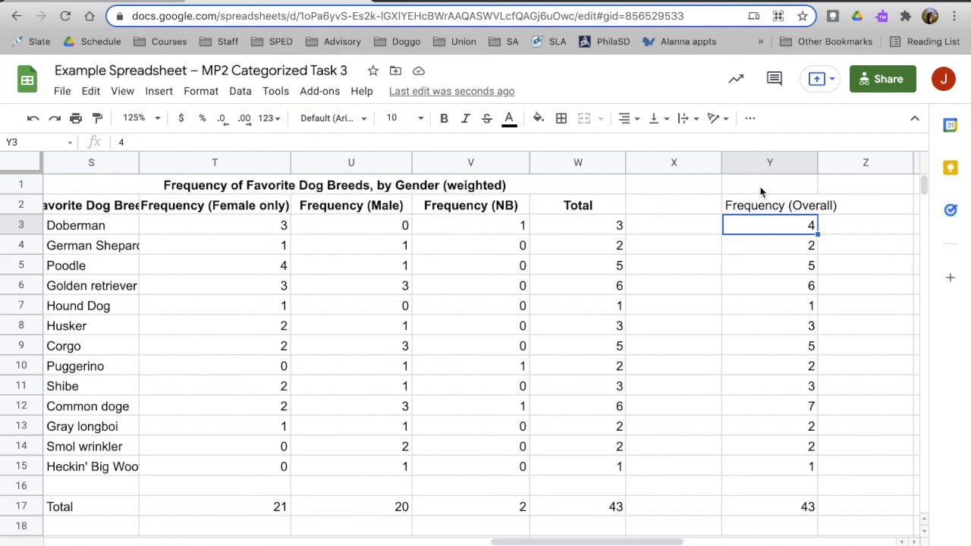
Clear the pasted unweighted comparison column in Y1:Y17.
left_click_drag(765, 192, 797, 506)
key("Delete")
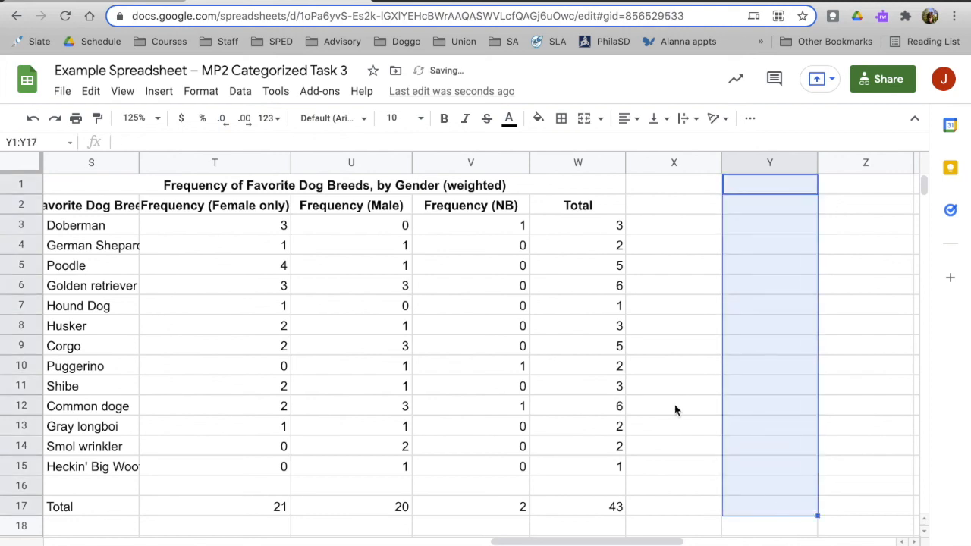
scroll(674, 409, "left", 2)
left_click(709, 372)
Widen column S of the weighted table to fit its header and the full dog breed names.
left_click(806, 309)
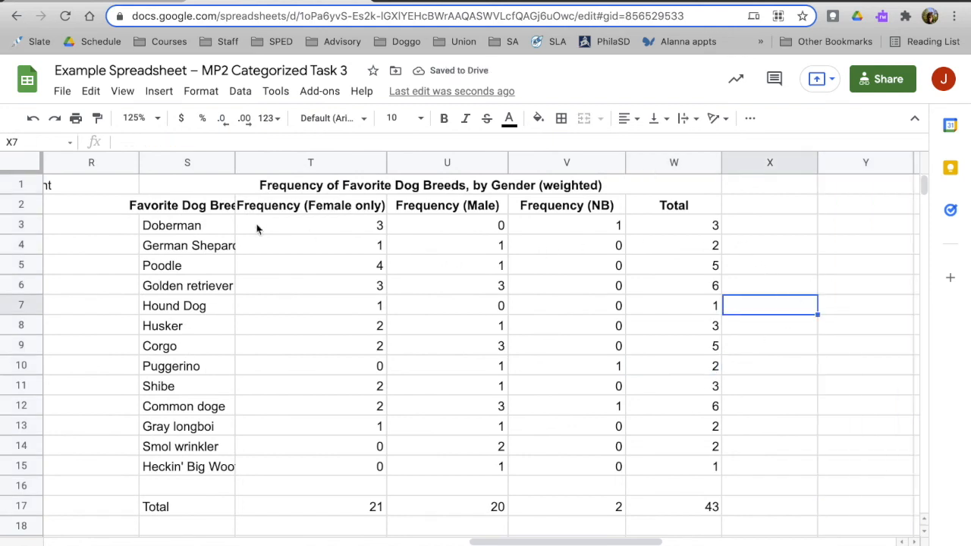
scroll(114, 245, "left", 2)
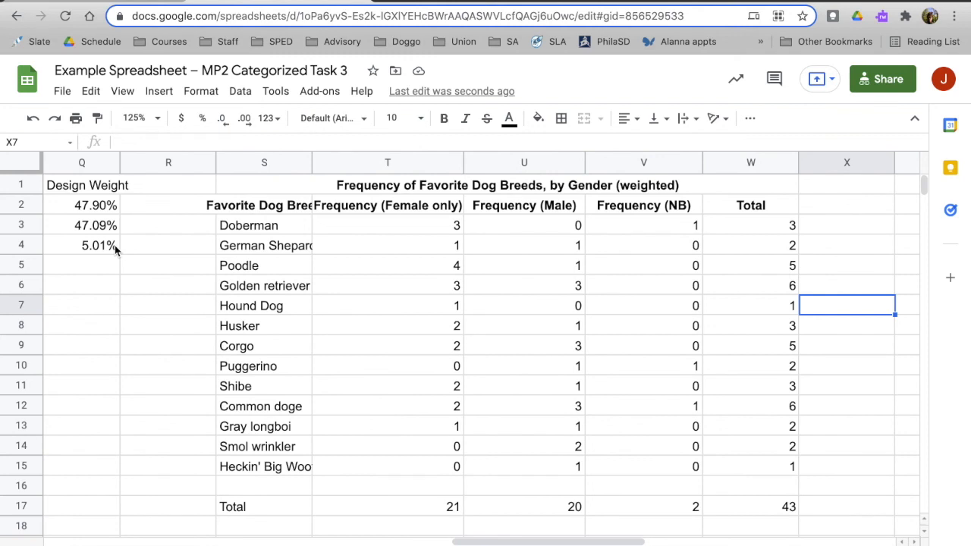
left_click_drag(311, 163, 339, 163)
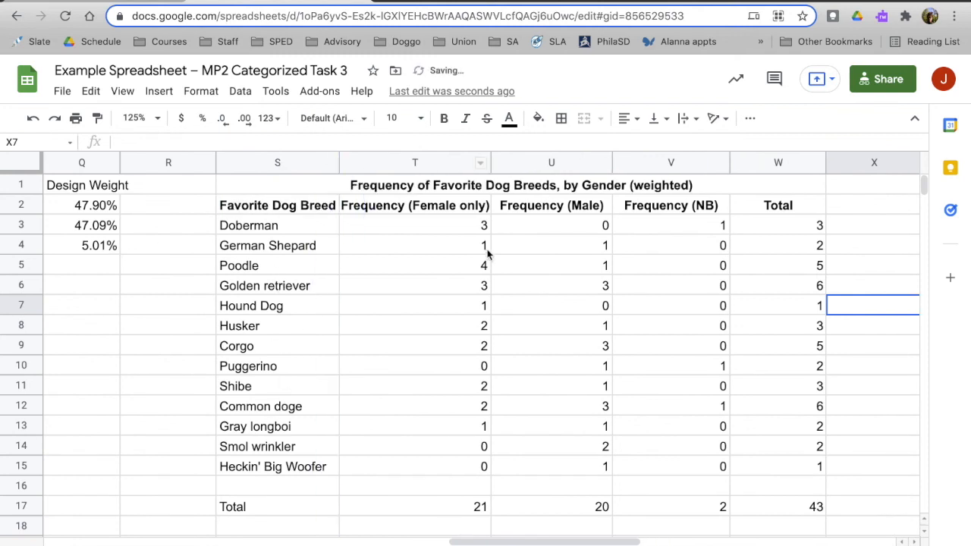